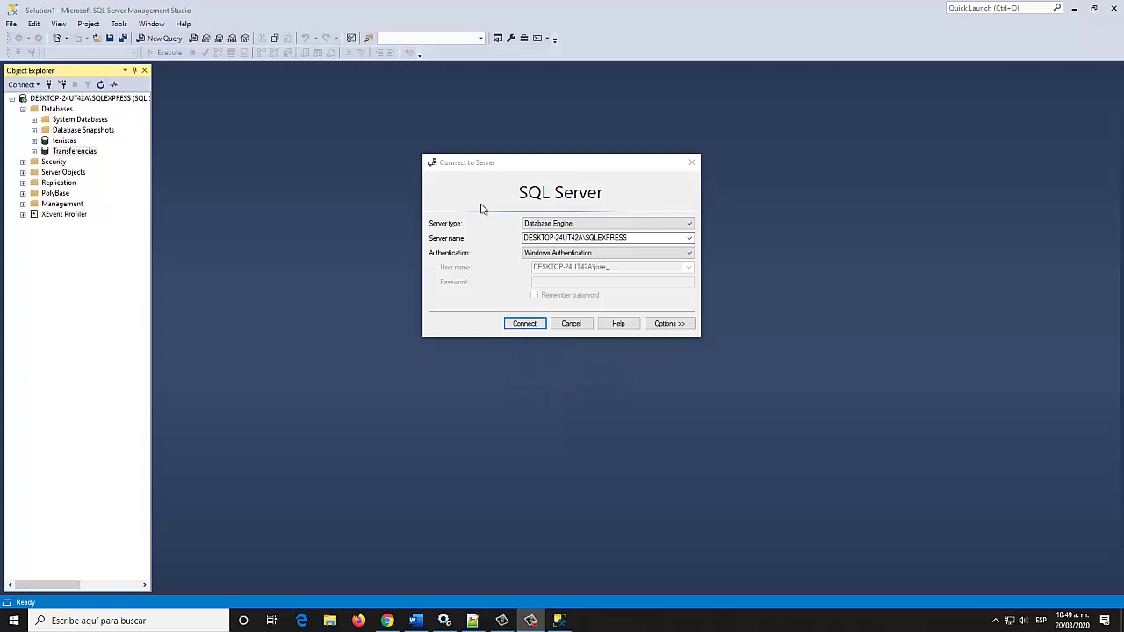
Connect to the local SQLEXPRESS instance and add a database named 'Transfer' under Databases
click(474, 242)
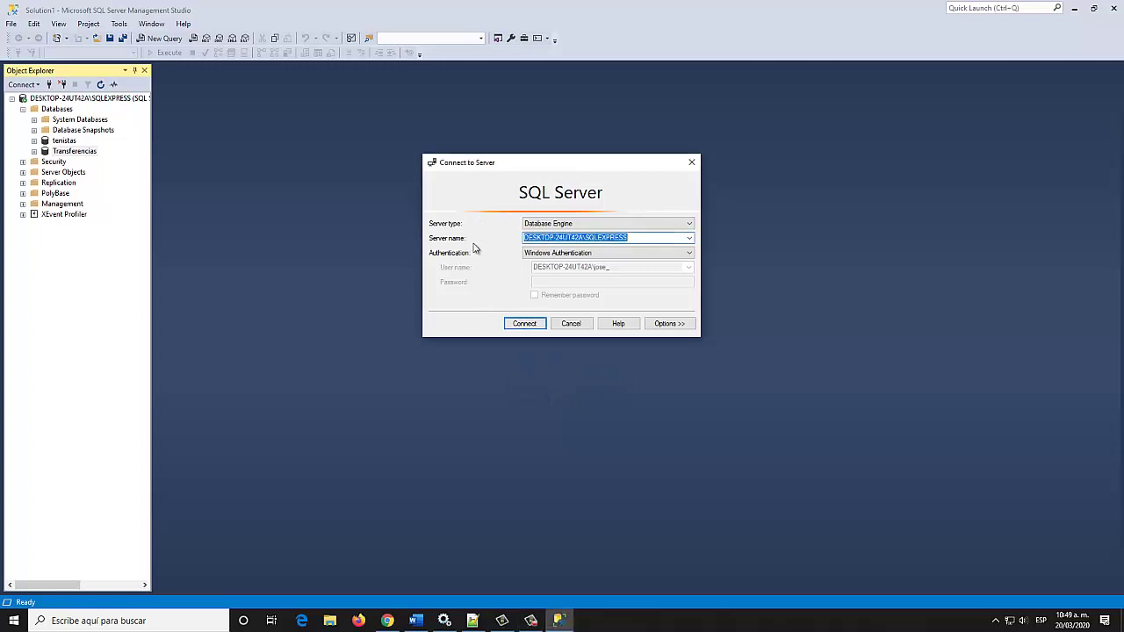
click(519, 324)
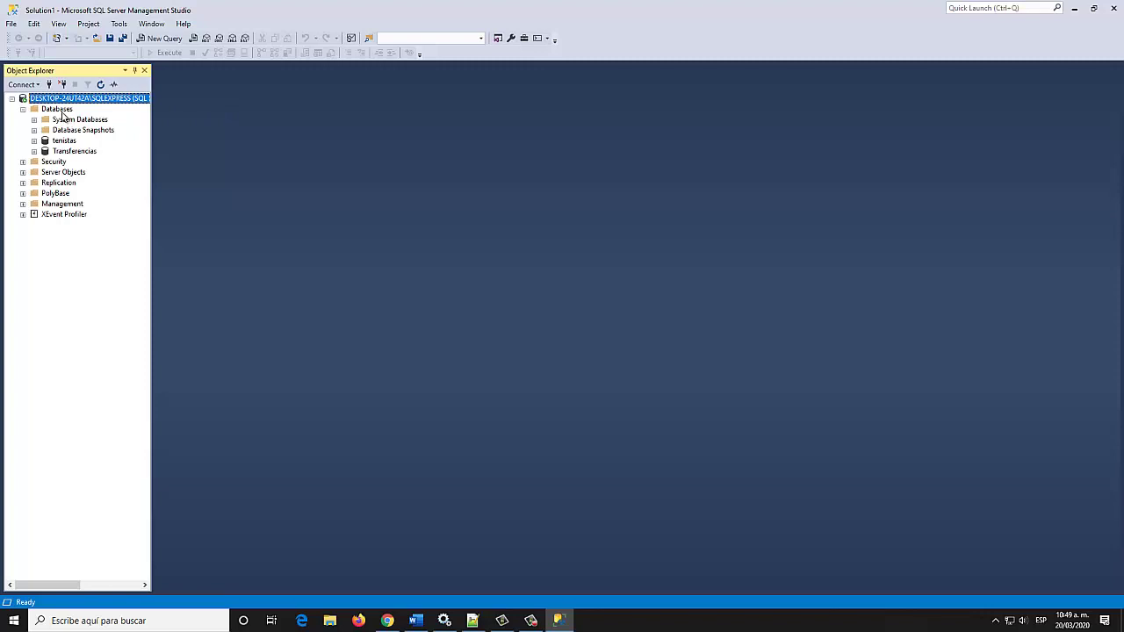
right_click(61, 110)
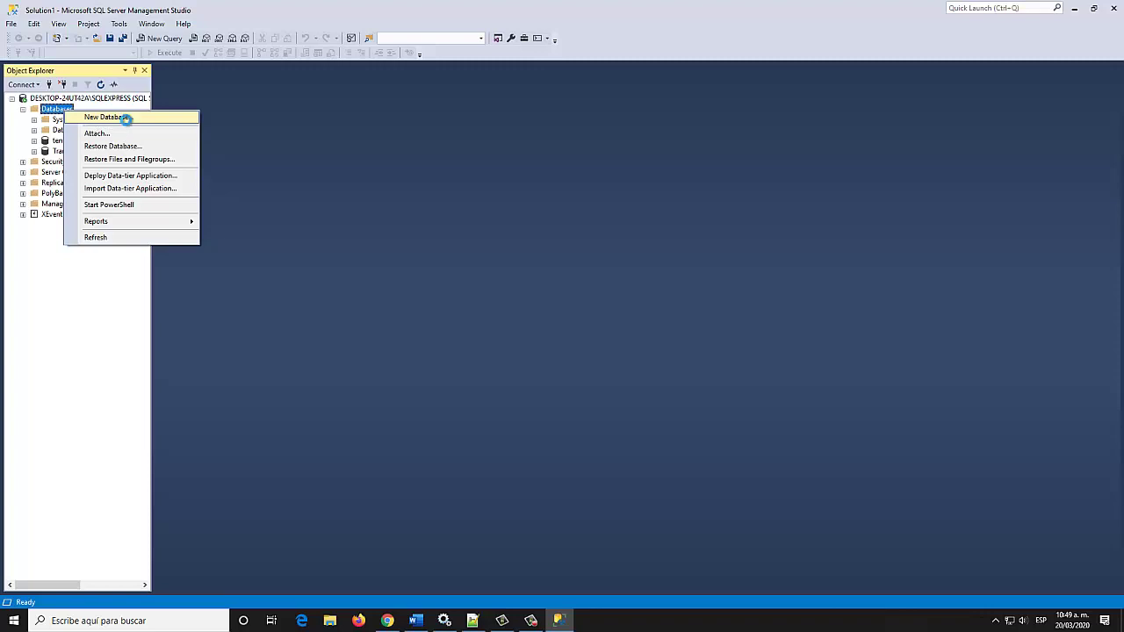
click(127, 121)
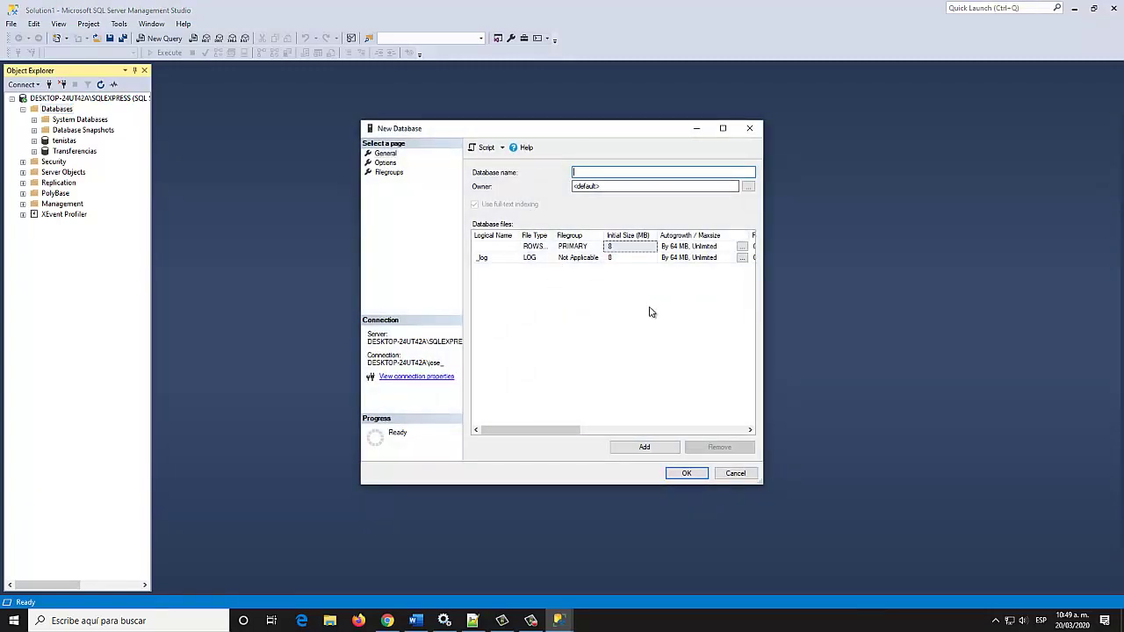
text(Transfer)
click(687, 474)
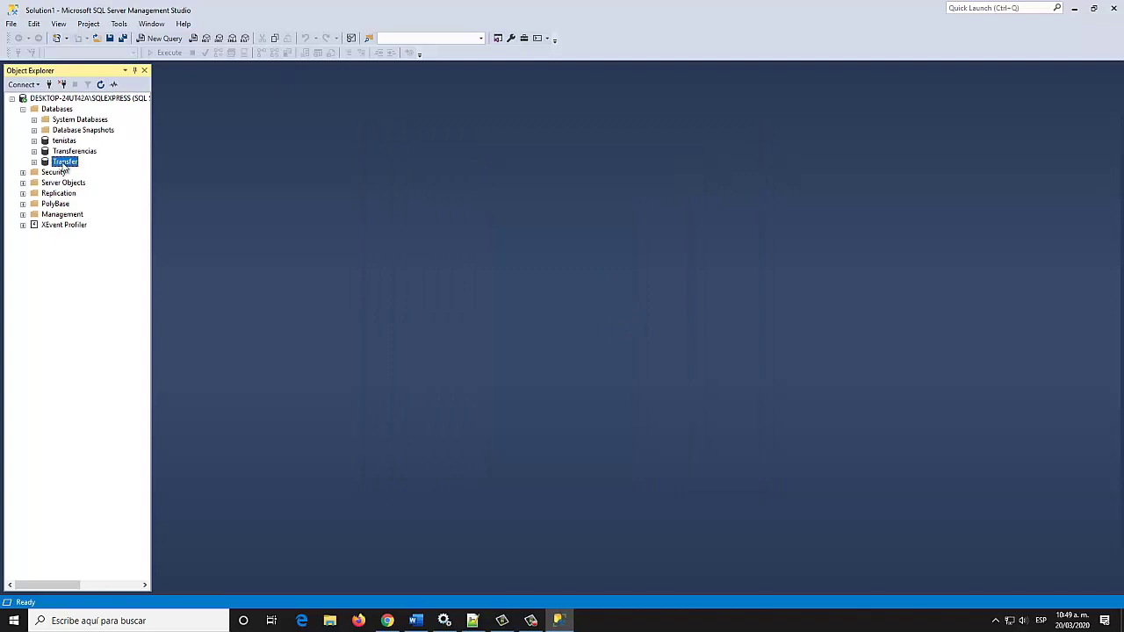
Expand Transfer and open a blank dbo.Table_1 designer from its Tables folder
click(33, 162)
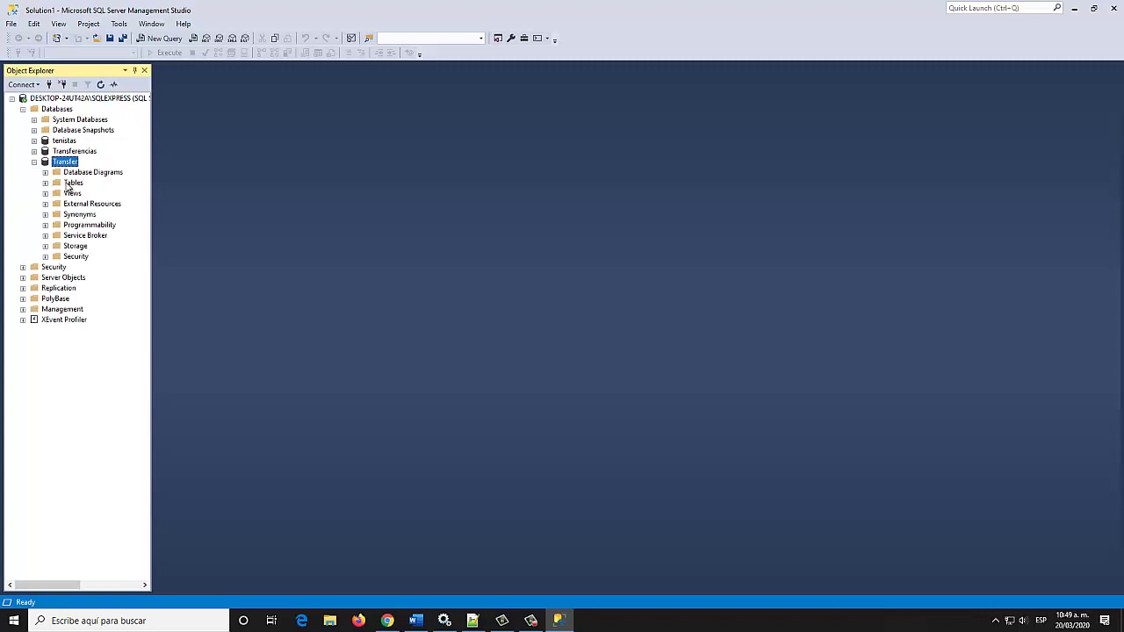
right_click(69, 187)
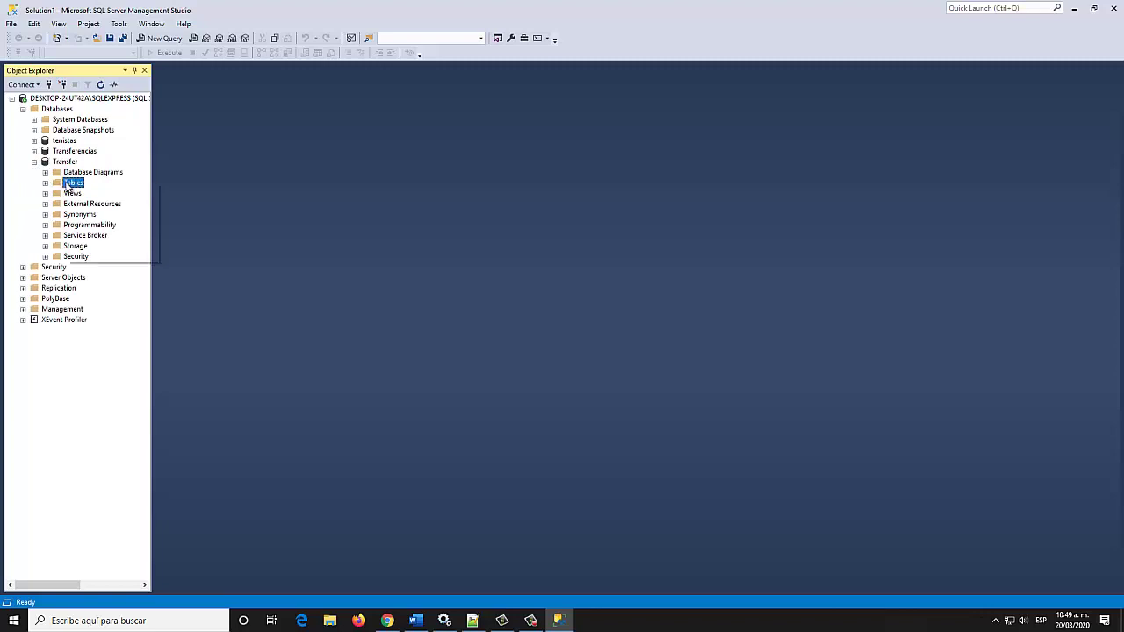
mouse_move(112, 193)
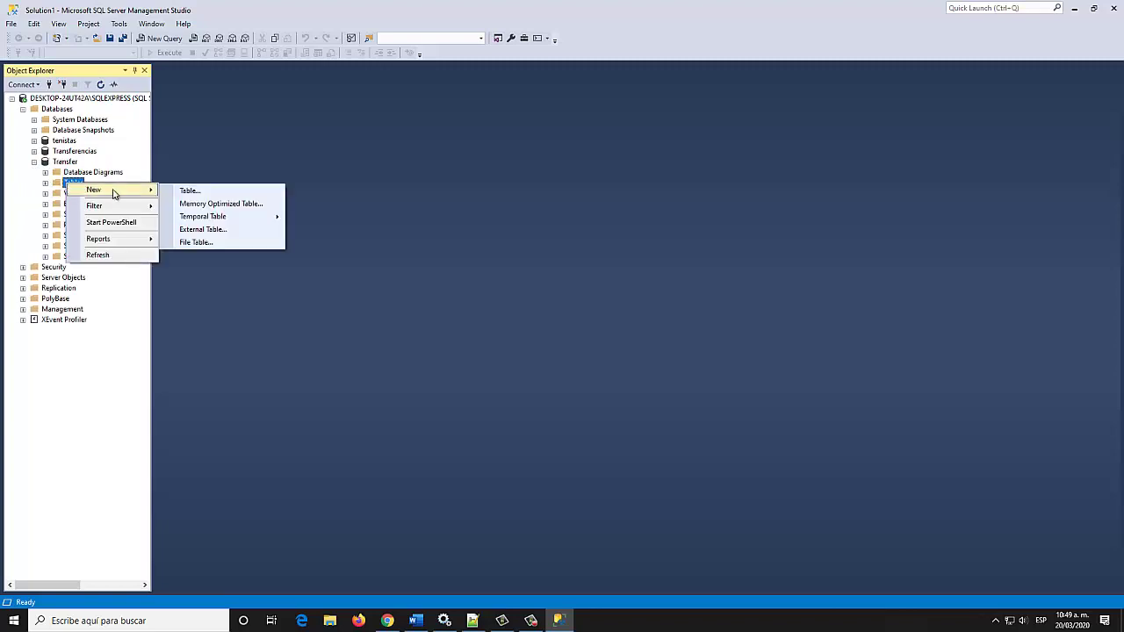
click(237, 193)
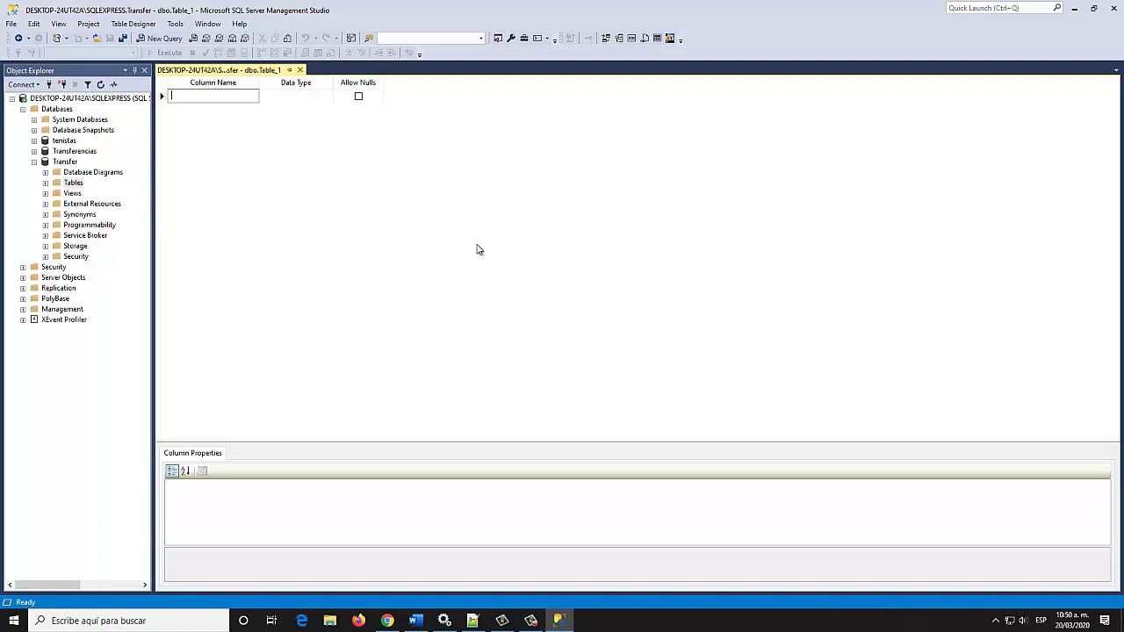
Define NumCuenta as a non-null varchar(16) column and make it the primary key
text(NumCuenta)
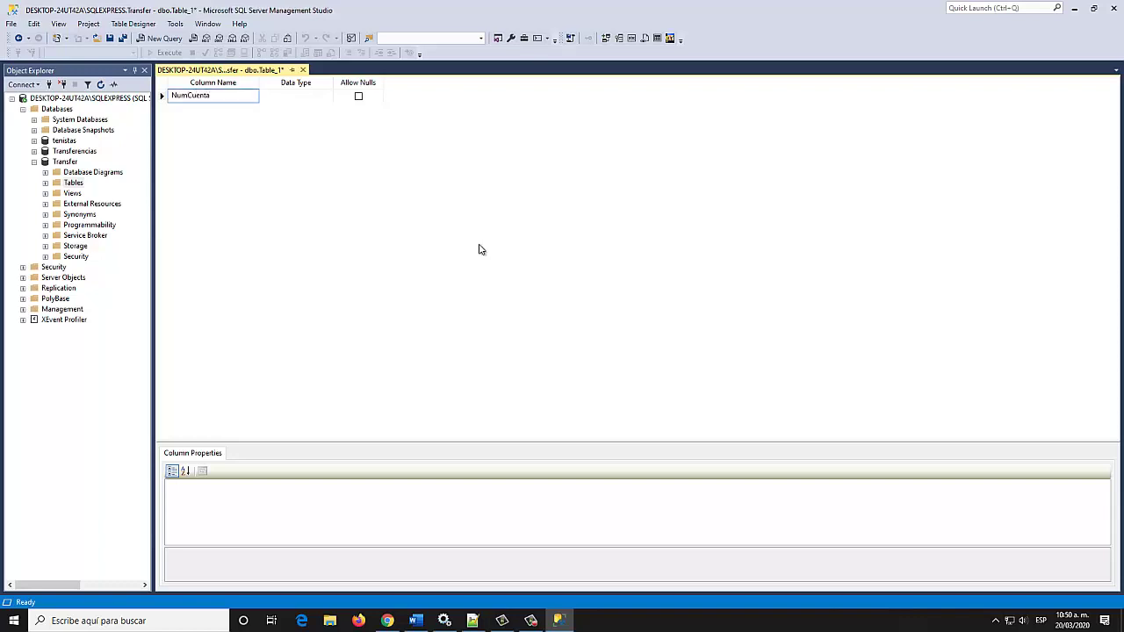
click(300, 93)
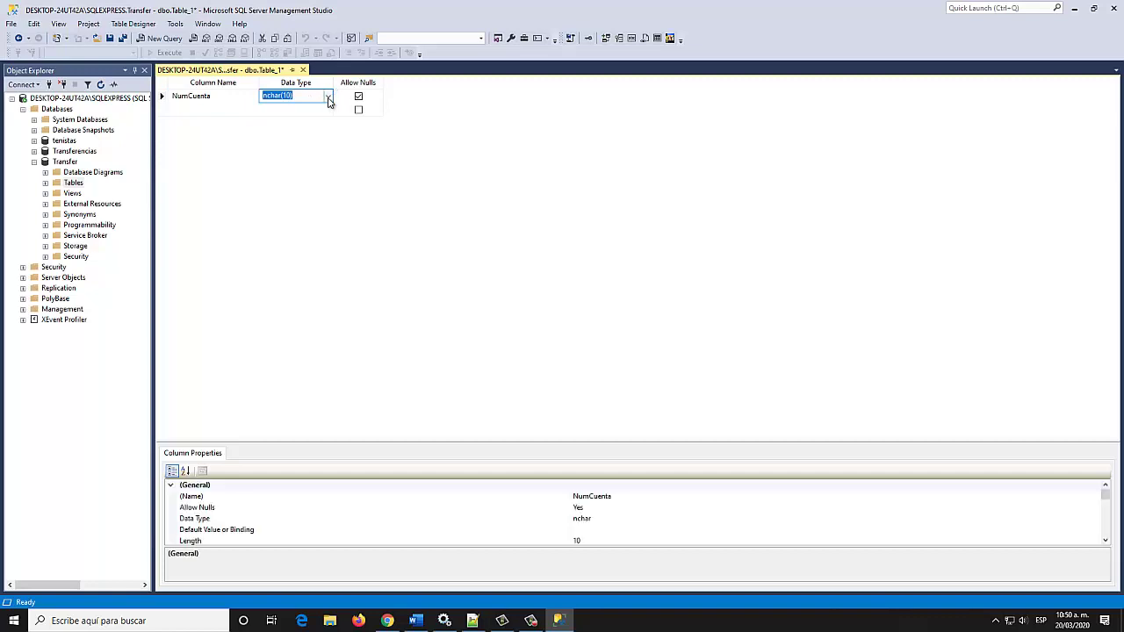
click(328, 96)
scroll(304, 169, down, 4)
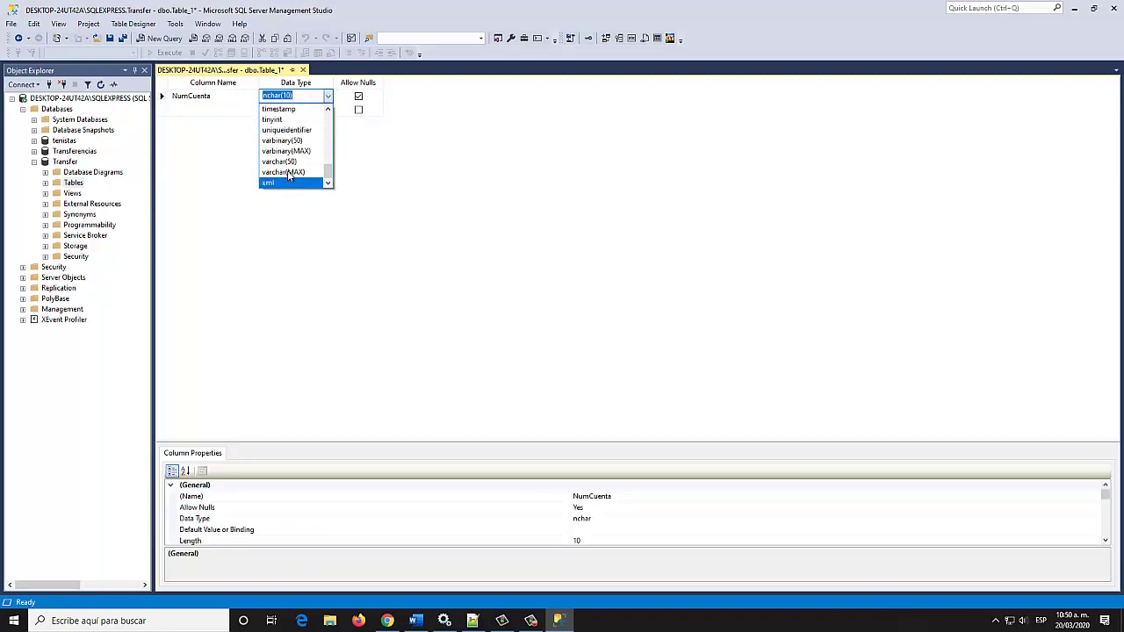
click(286, 162)
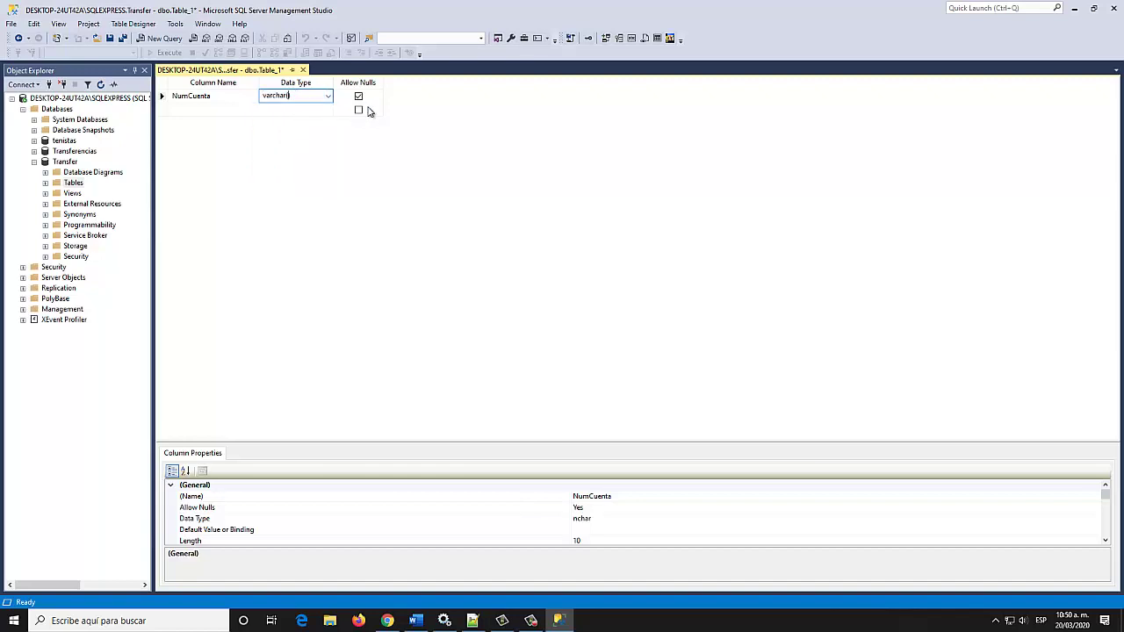
text((16))
click(358, 97)
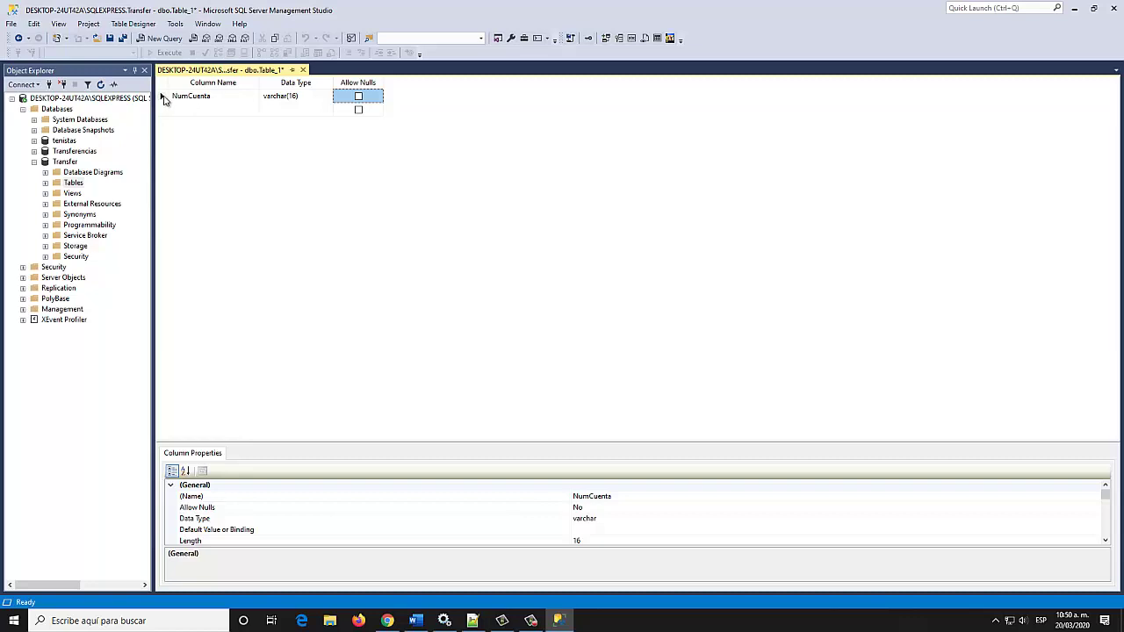
right_click(164, 100)
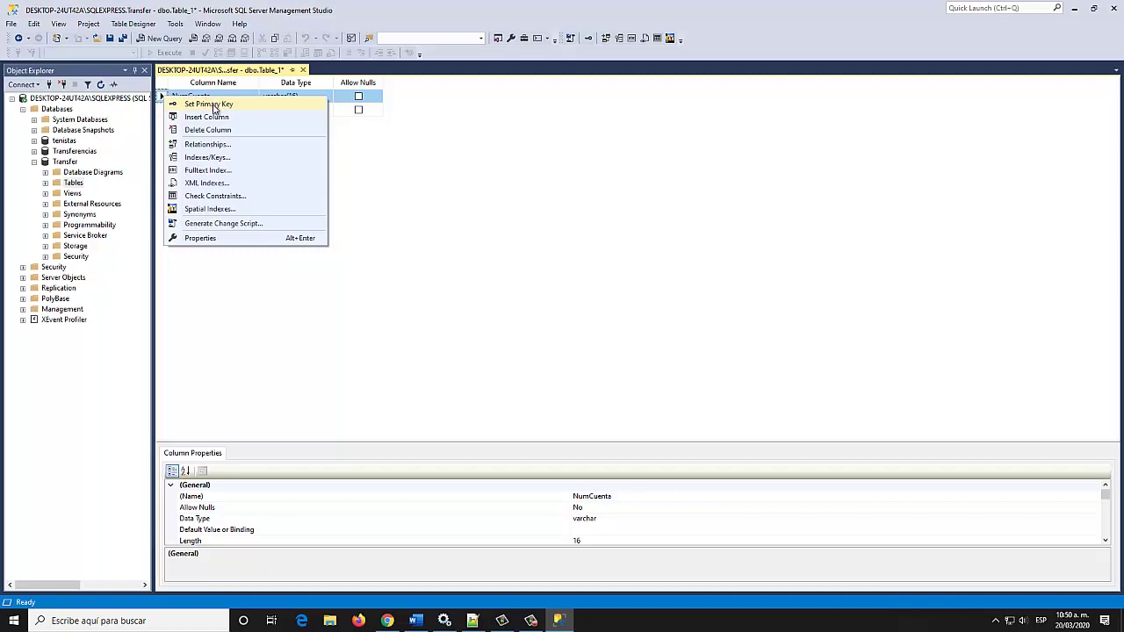
click(217, 105)
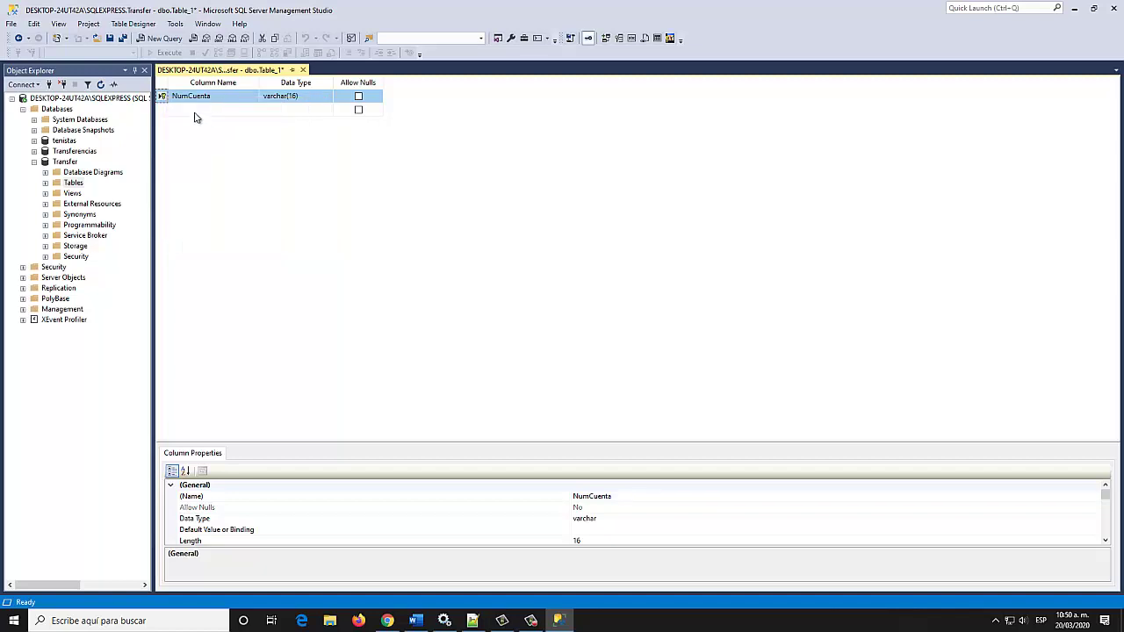
click(188, 111)
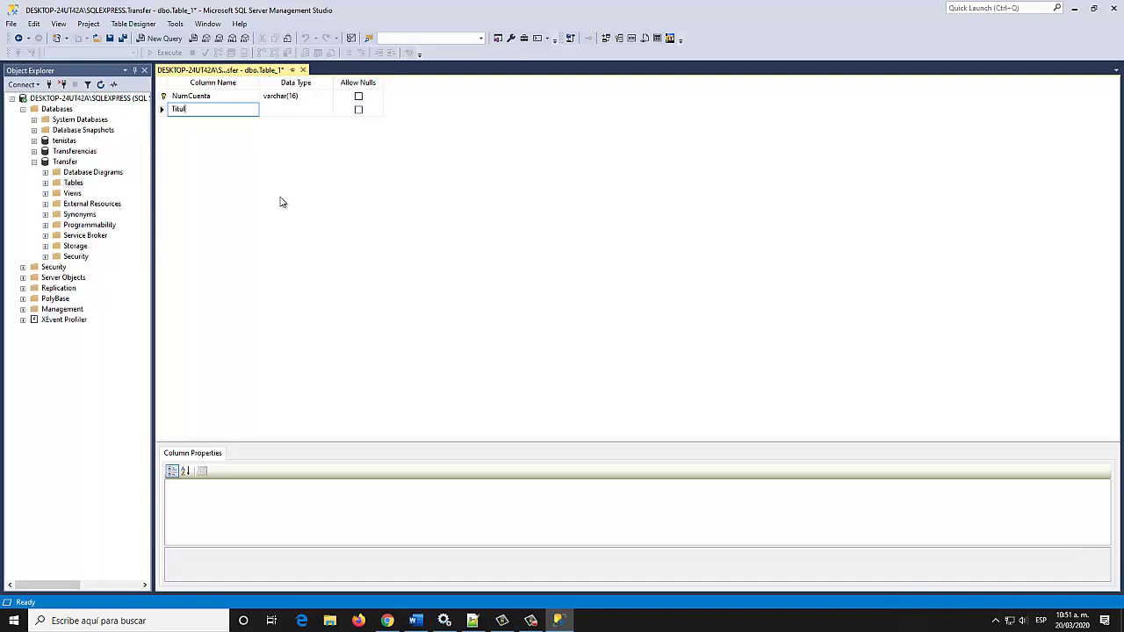
Add a Titular column of type varchar(50) that disallows nulls
text(Titular)
click(304, 112)
click(327, 108)
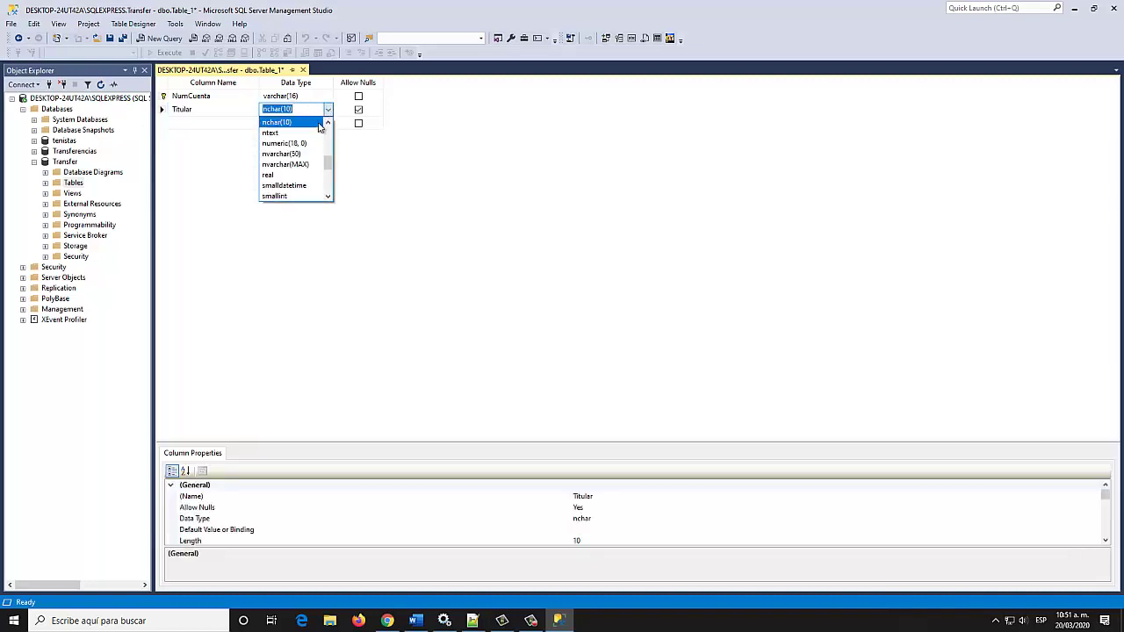
scroll(313, 172, down, 4)
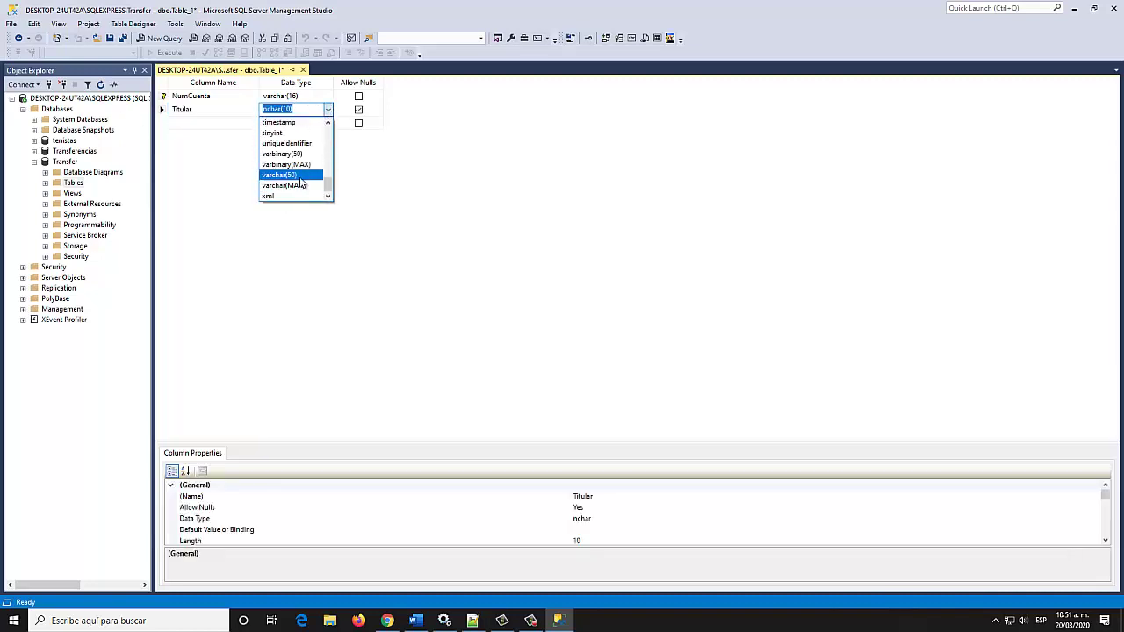
click(303, 176)
click(359, 110)
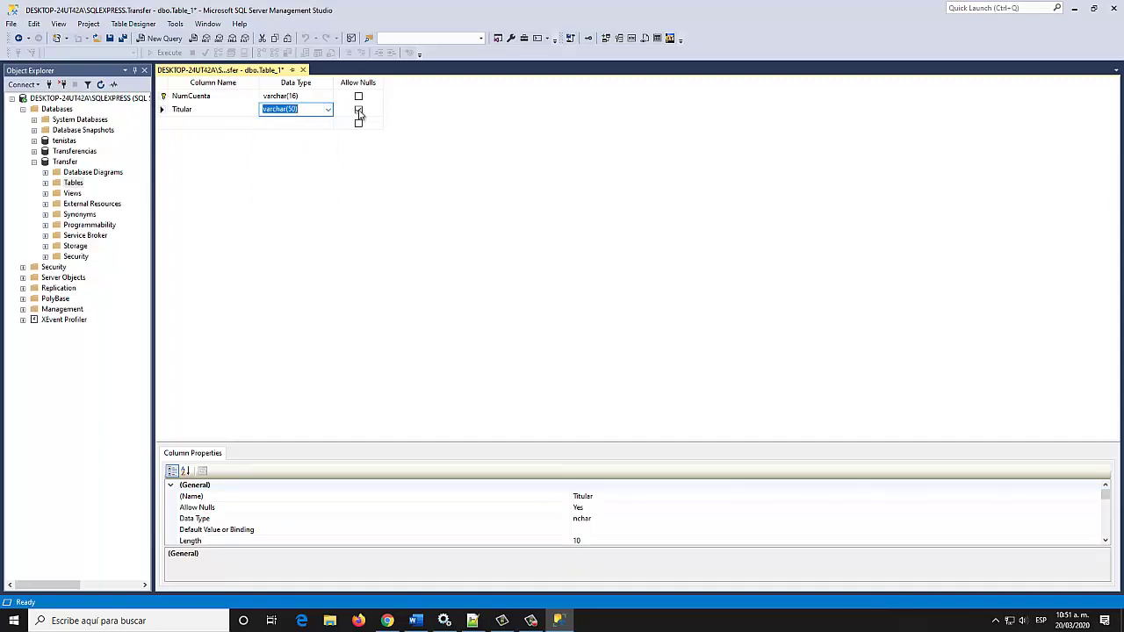
Add a NIP column of type varchar(4), not null
click(188, 124)
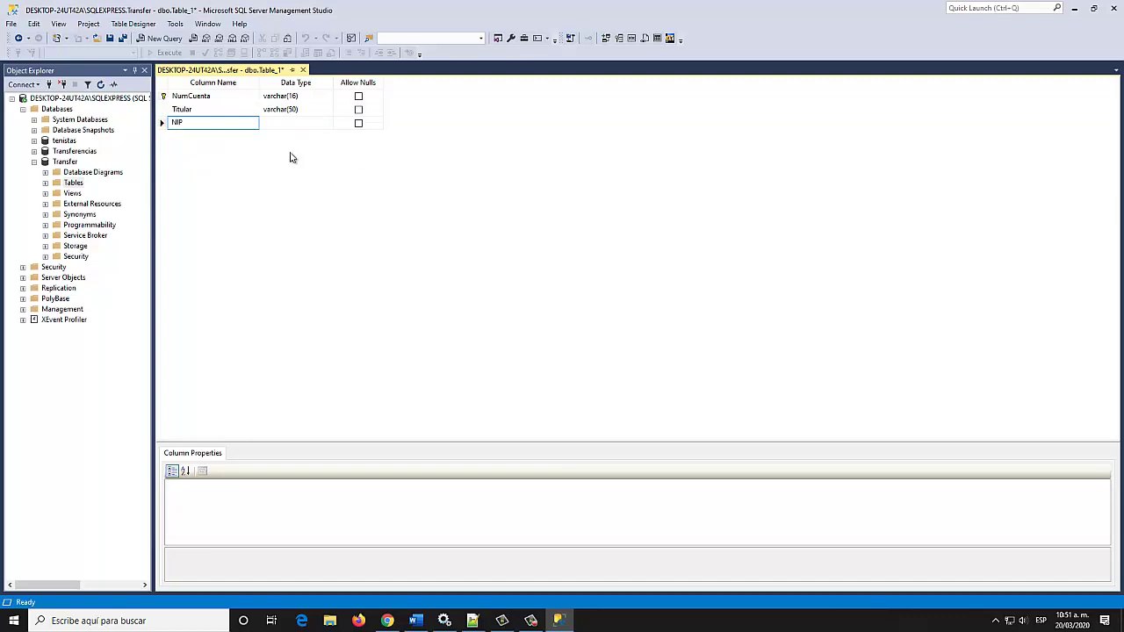
click(321, 127)
click(327, 125)
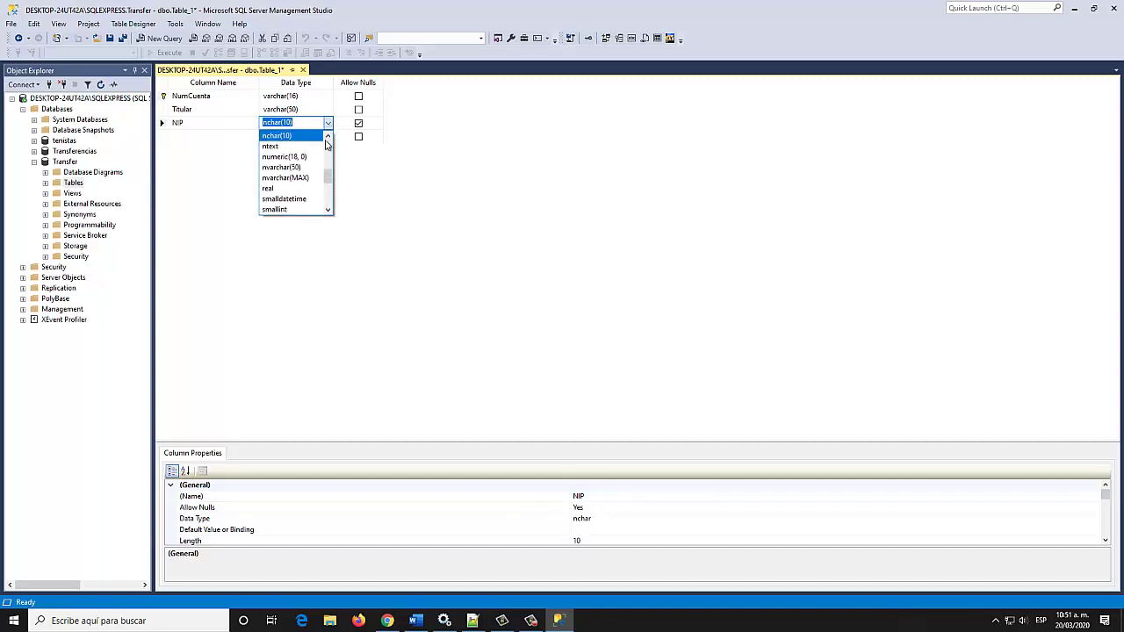
scroll(298, 193, down, 3)
scroll(299, 213, down, 1)
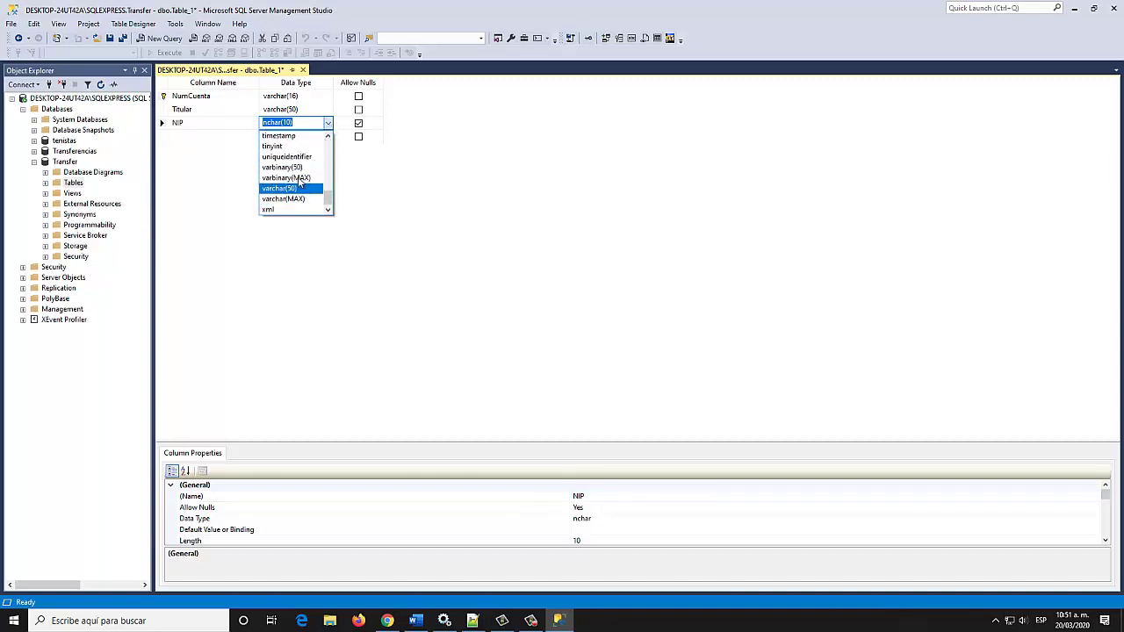
click(290, 186)
click(296, 123)
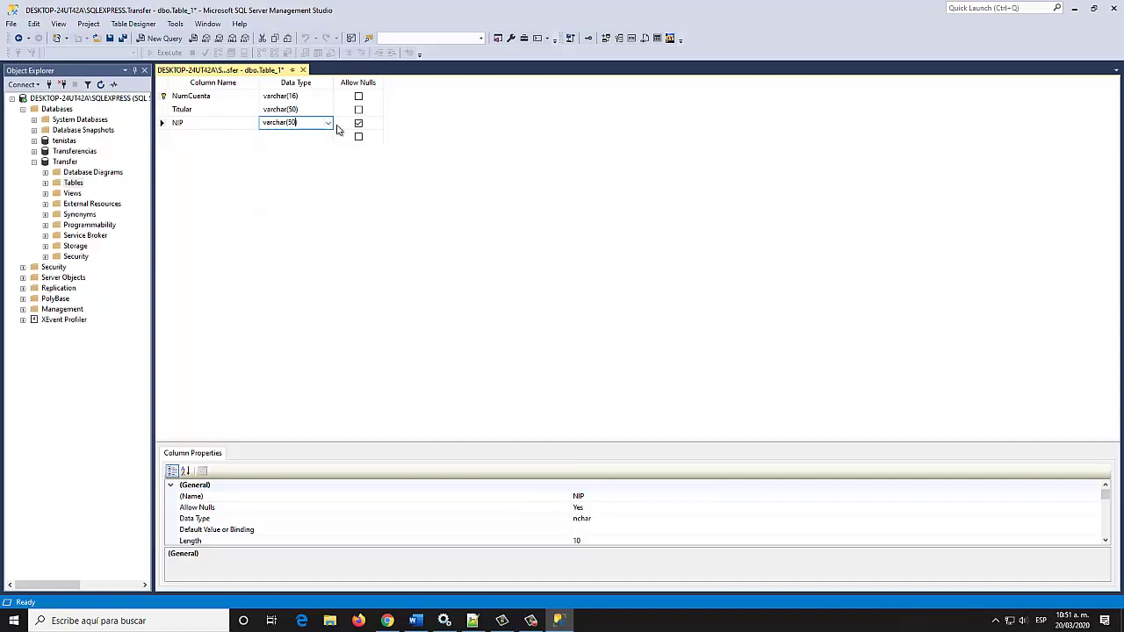
key(BackSpace)
text(4)
click(359, 124)
Add a Saldo column of type money that disallows nulls
click(210, 138)
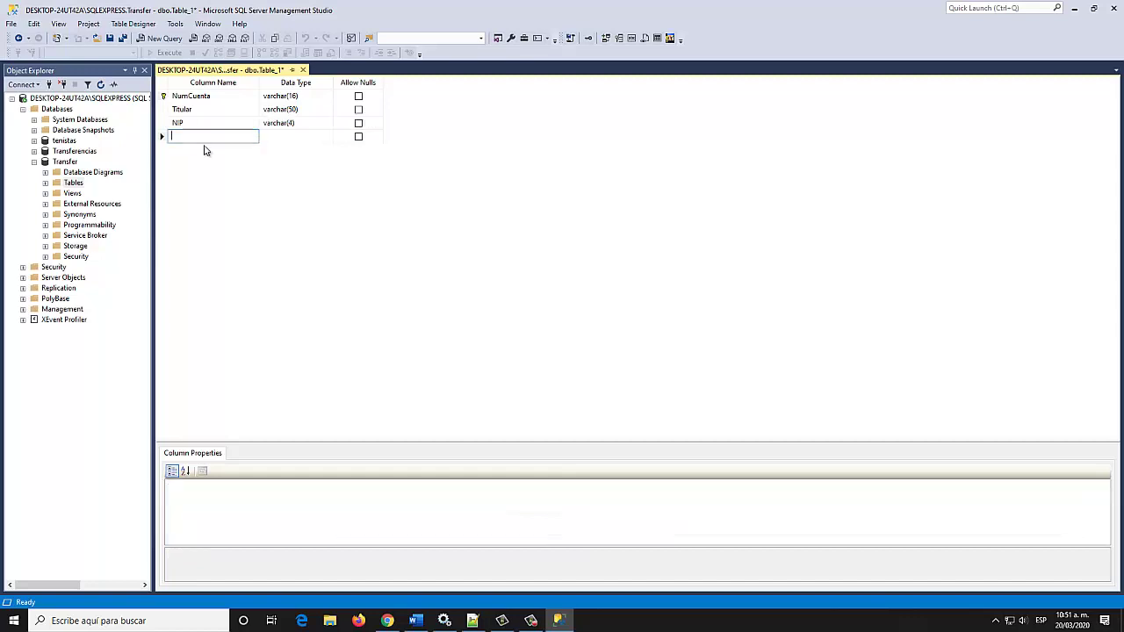
text(Saldo)
click(298, 139)
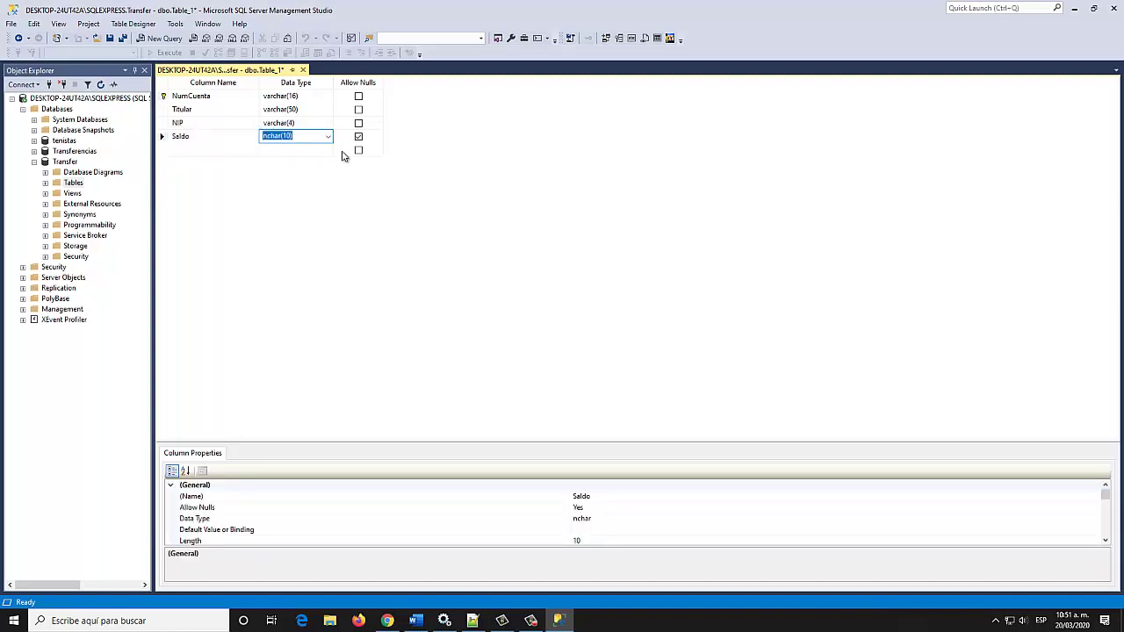
click(328, 136)
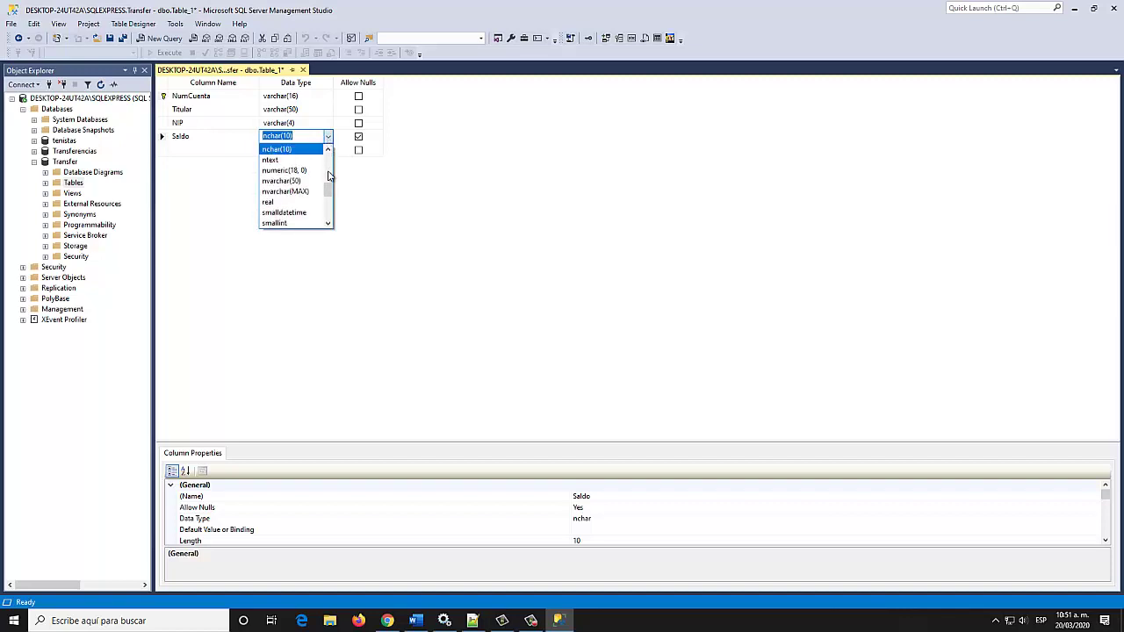
mouse_move(329, 189)
mouse_down()
mouse_move(330, 221)
mouse_move(321, 193)
mouse_up()
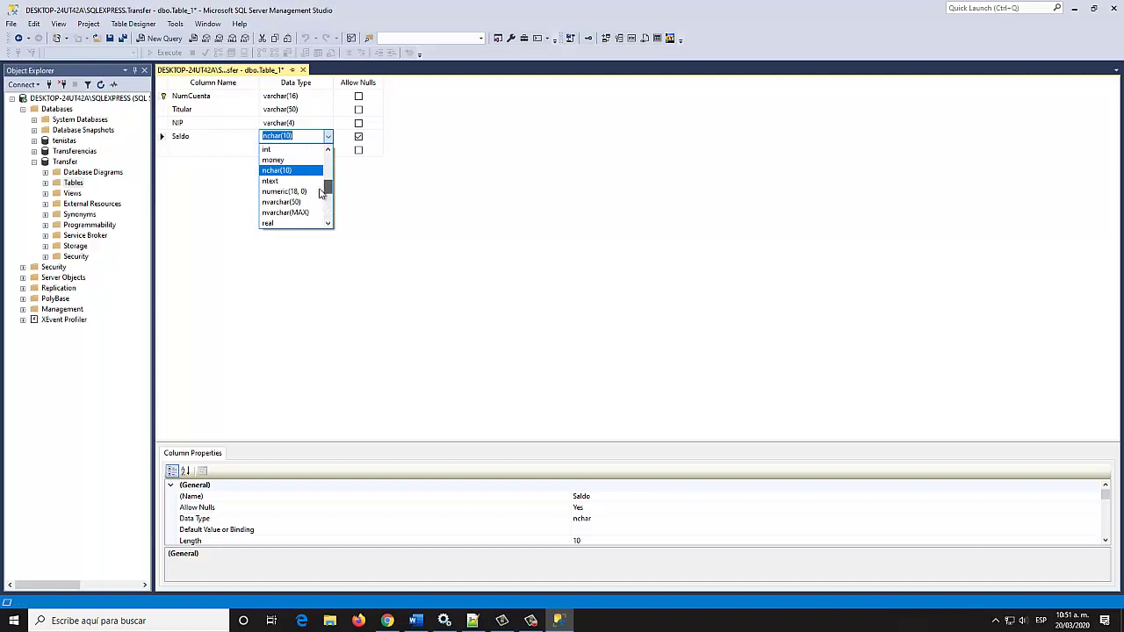
click(275, 163)
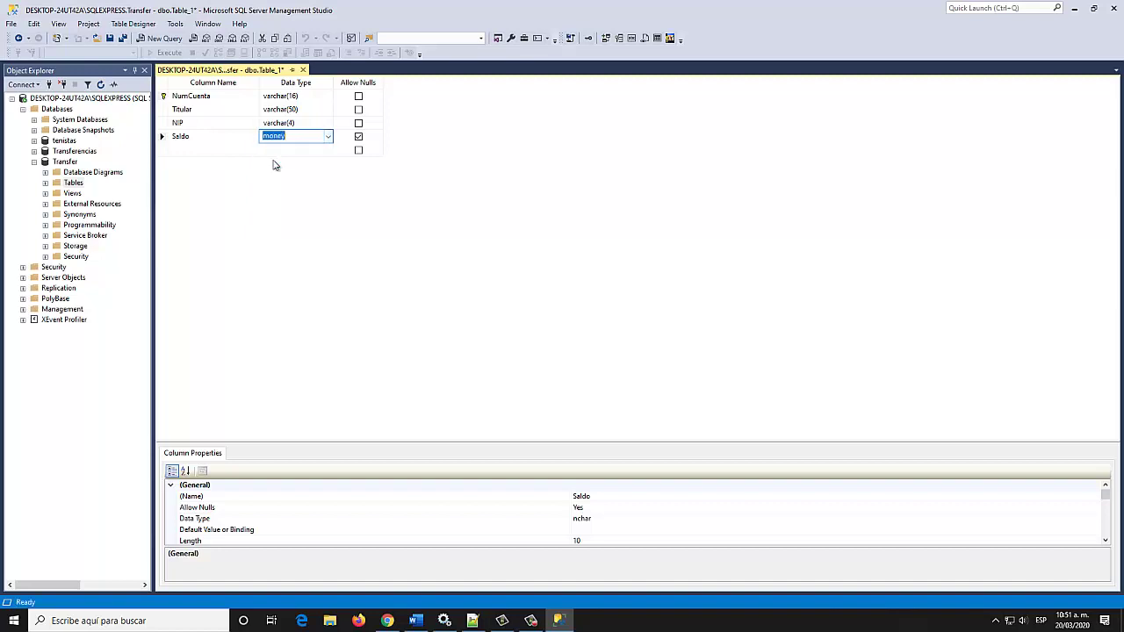
click(359, 138)
click(202, 151)
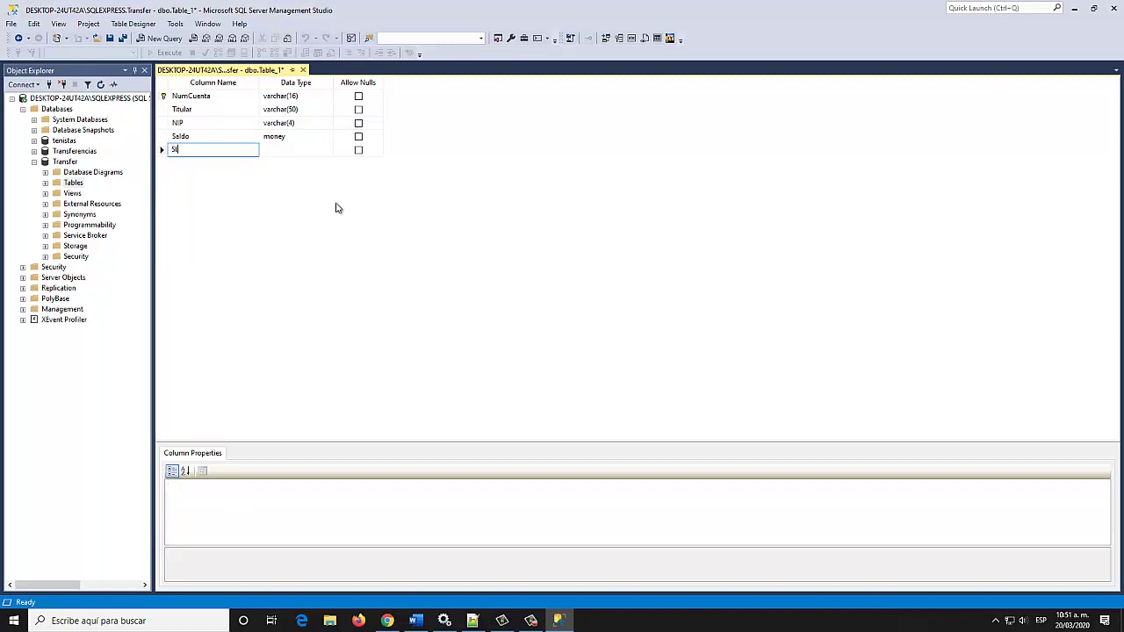
Give the Status column type varchar(15), edited down from varchar(50), and disallow nulls
click(307, 151)
click(327, 151)
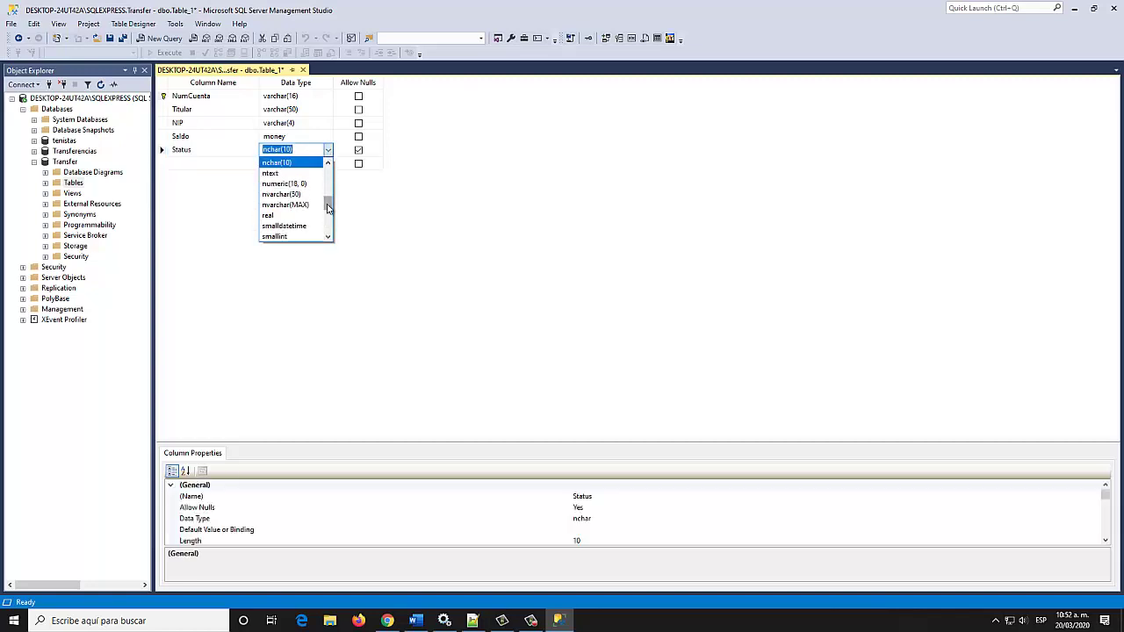
scroll(330, 246, down, 4)
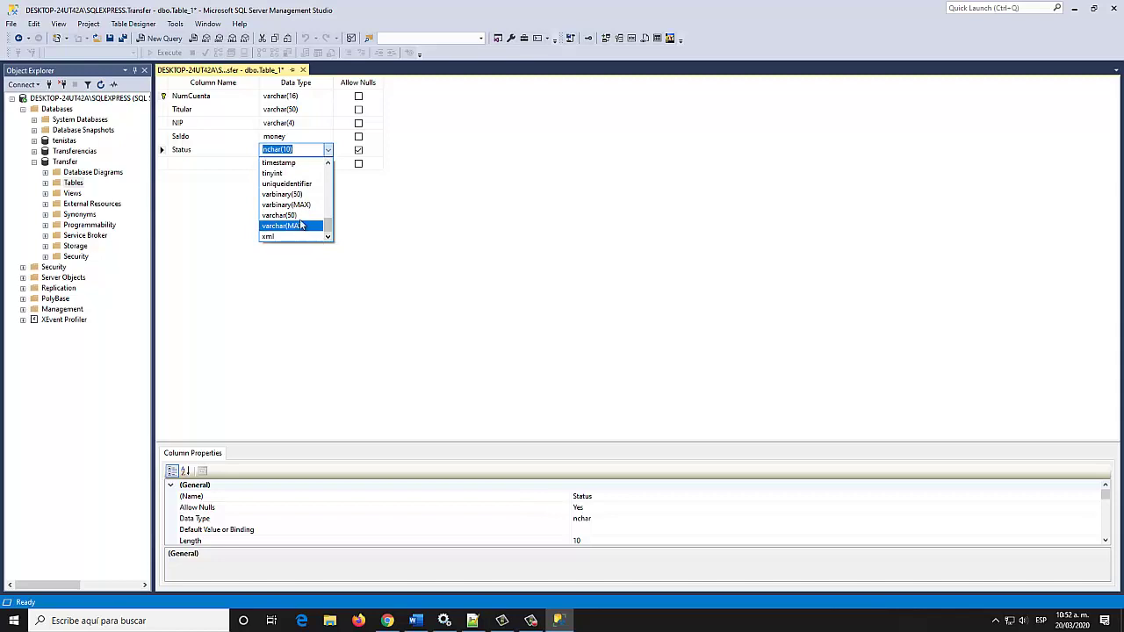
click(298, 227)
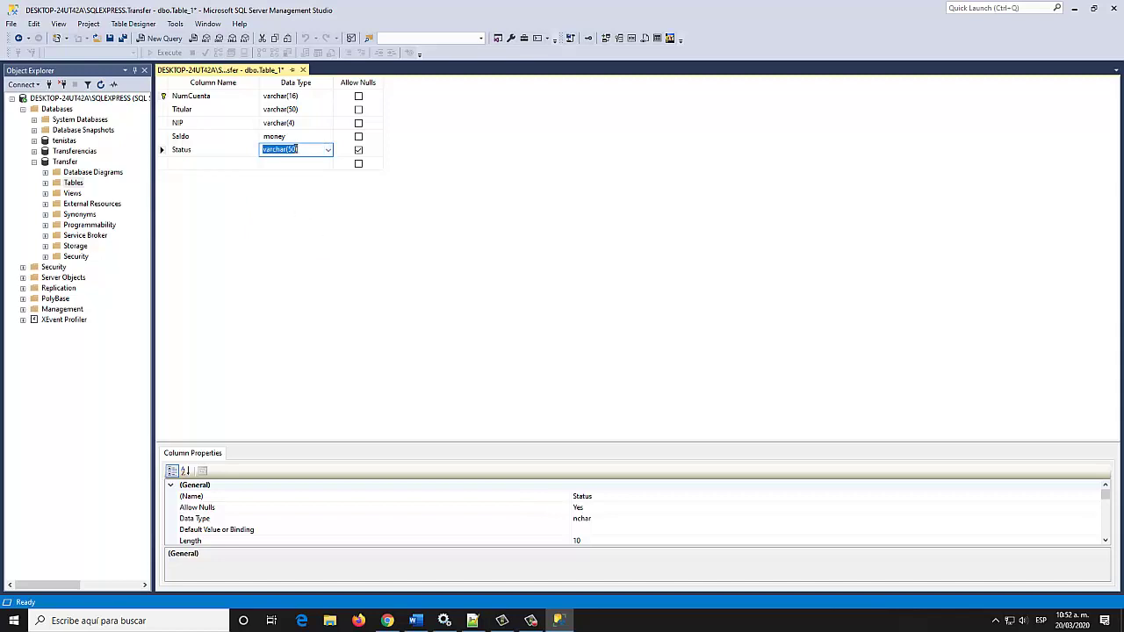
click(296, 150)
key(BackSpace)
click(357, 151)
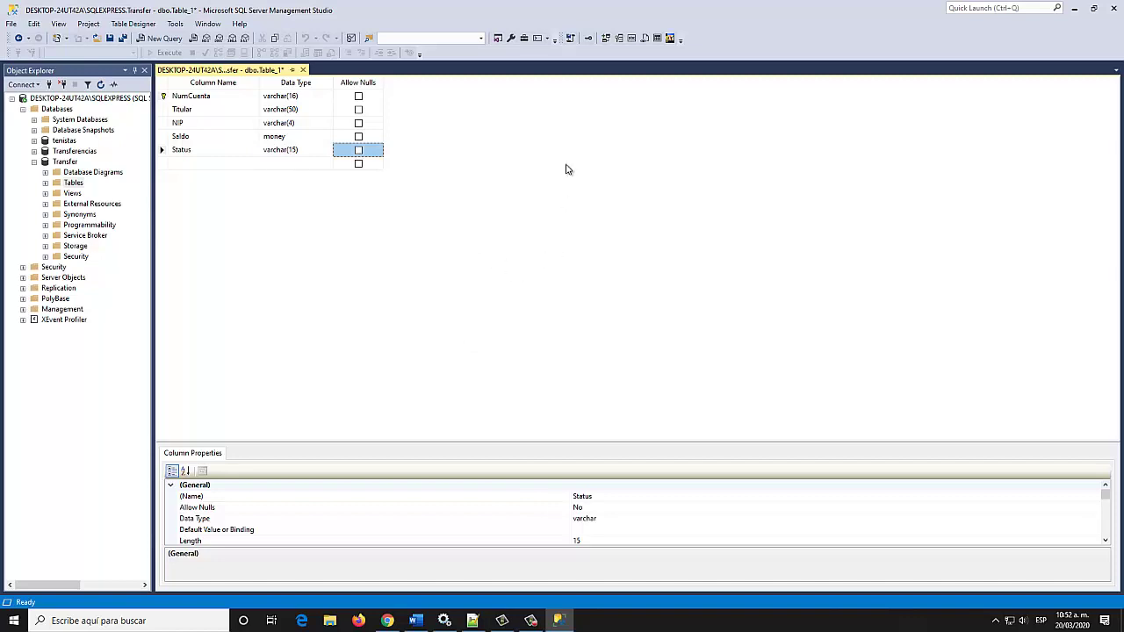
Save the table as 'Cuentas' and close the dbo.Cuentas designer tab
click(111, 40)
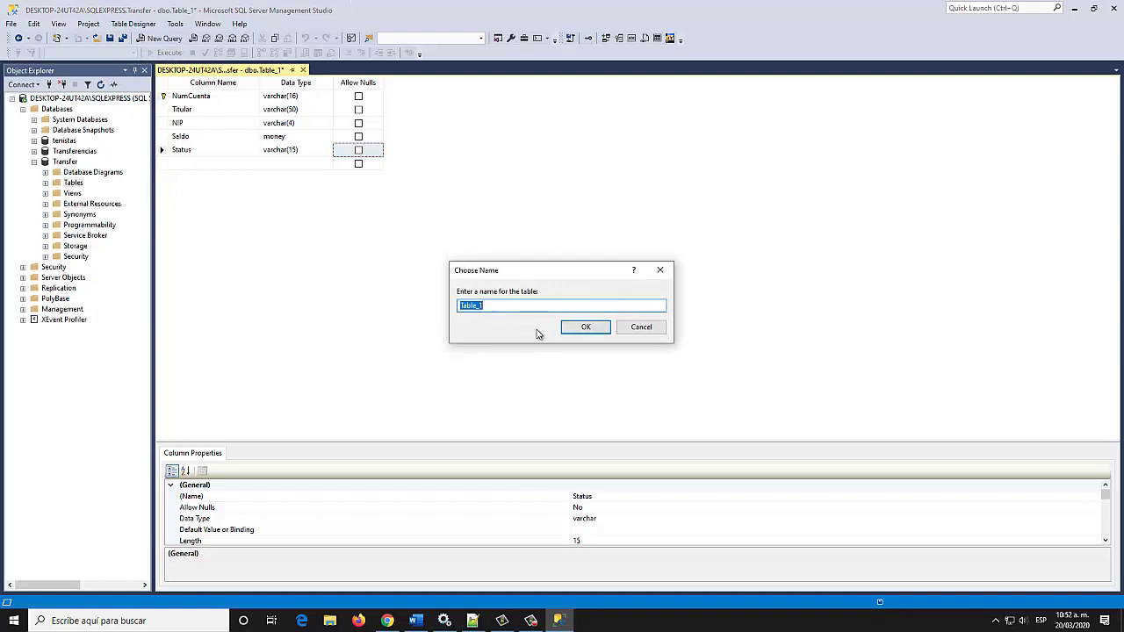
text(Cuentas)
click(583, 329)
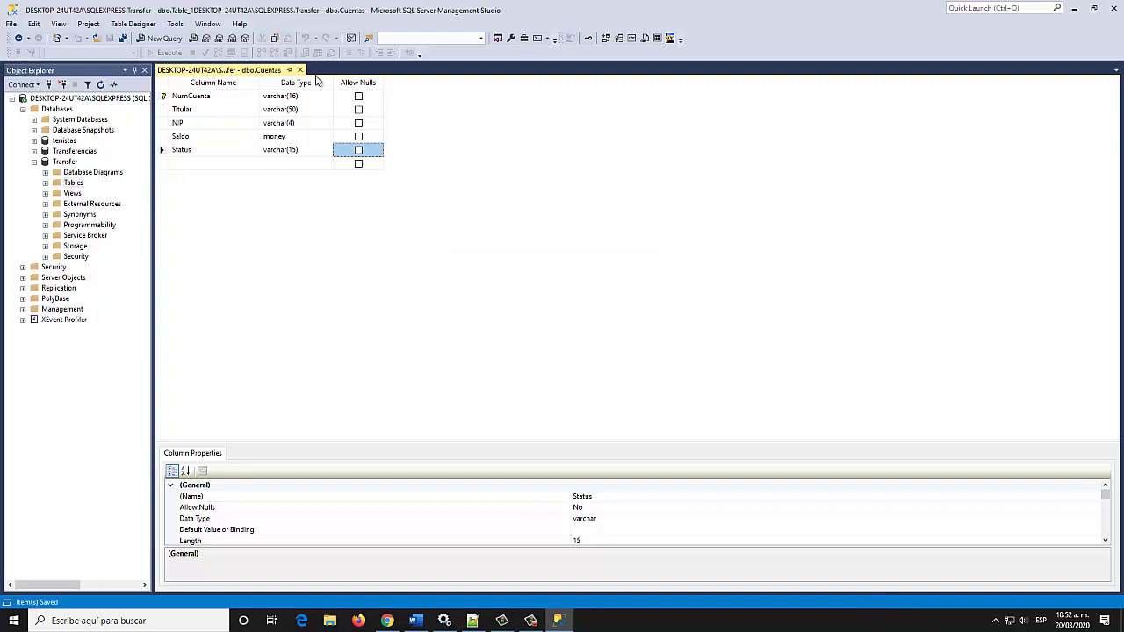
click(300, 71)
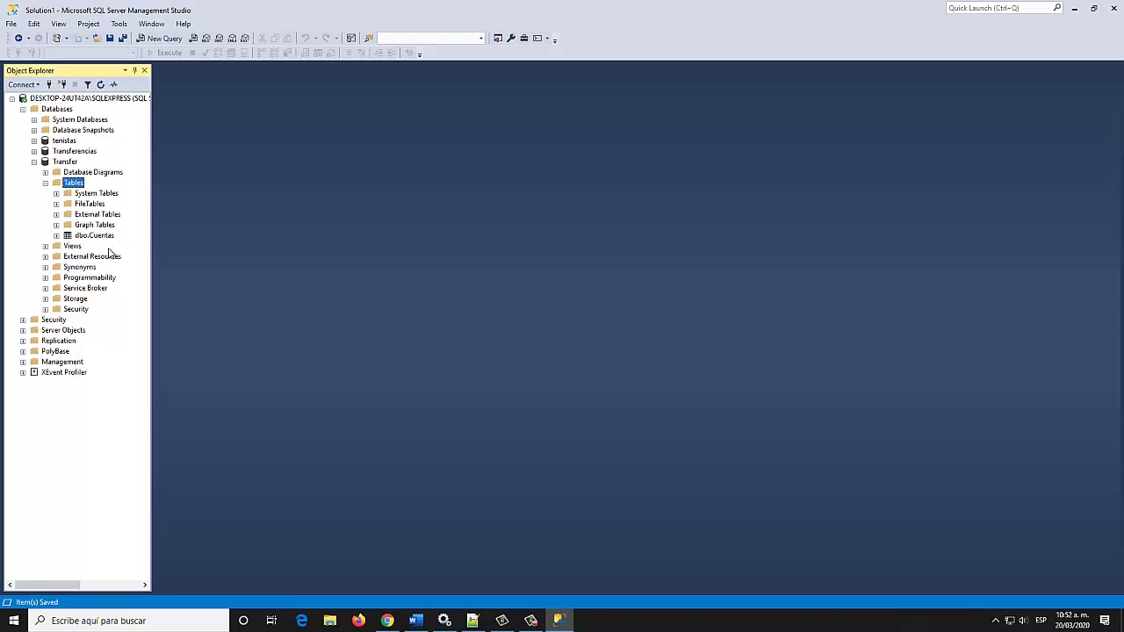
Open a new table designer in the Transfer database
right_click(75, 187)
mouse_move(114, 190)
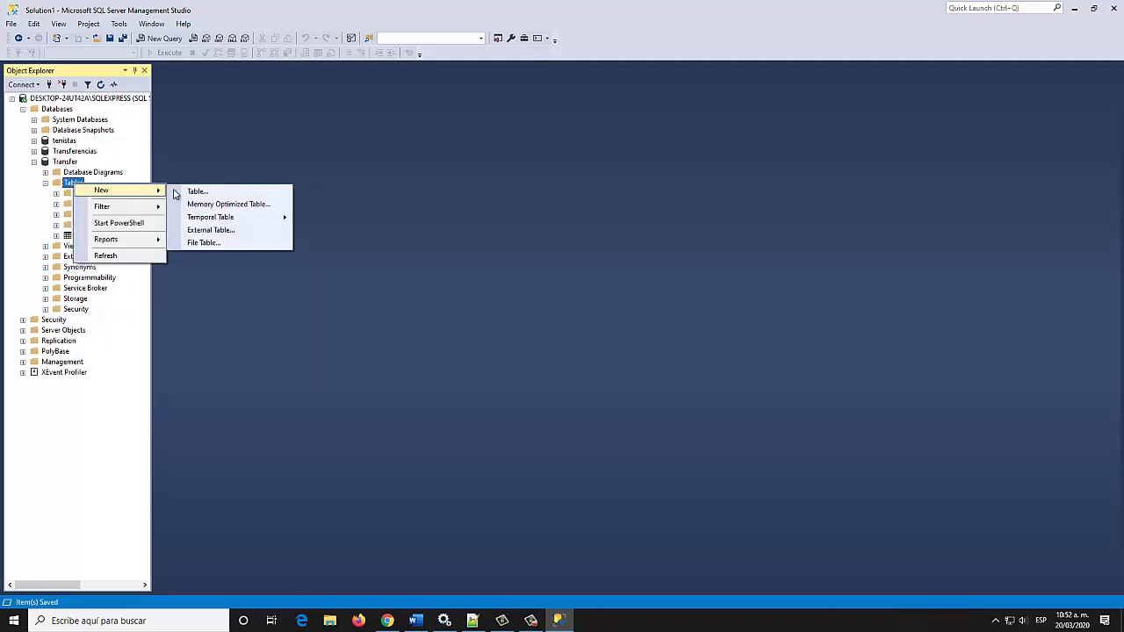
click(193, 191)
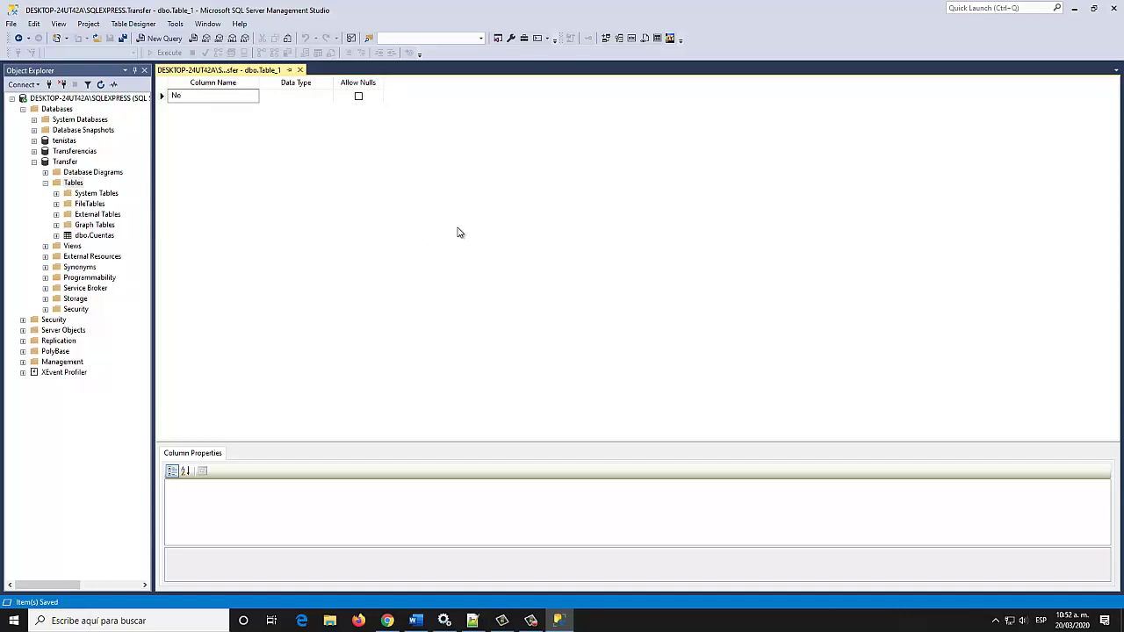
Add a NoTransaccion column of type int that disallows nulls
text(TrN)
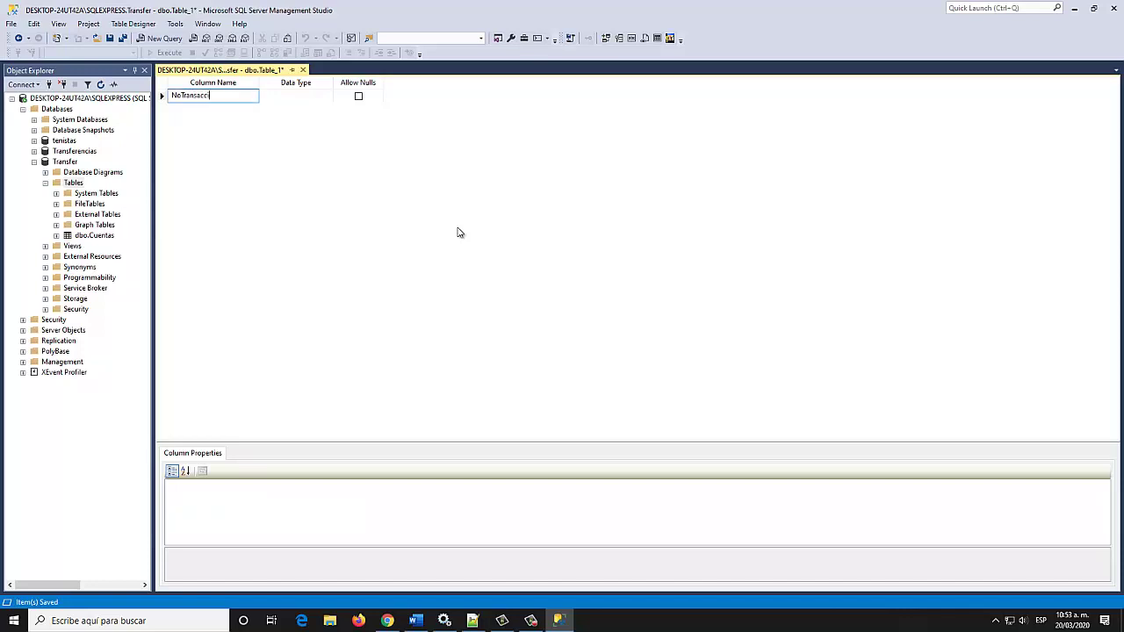
click(321, 104)
click(329, 98)
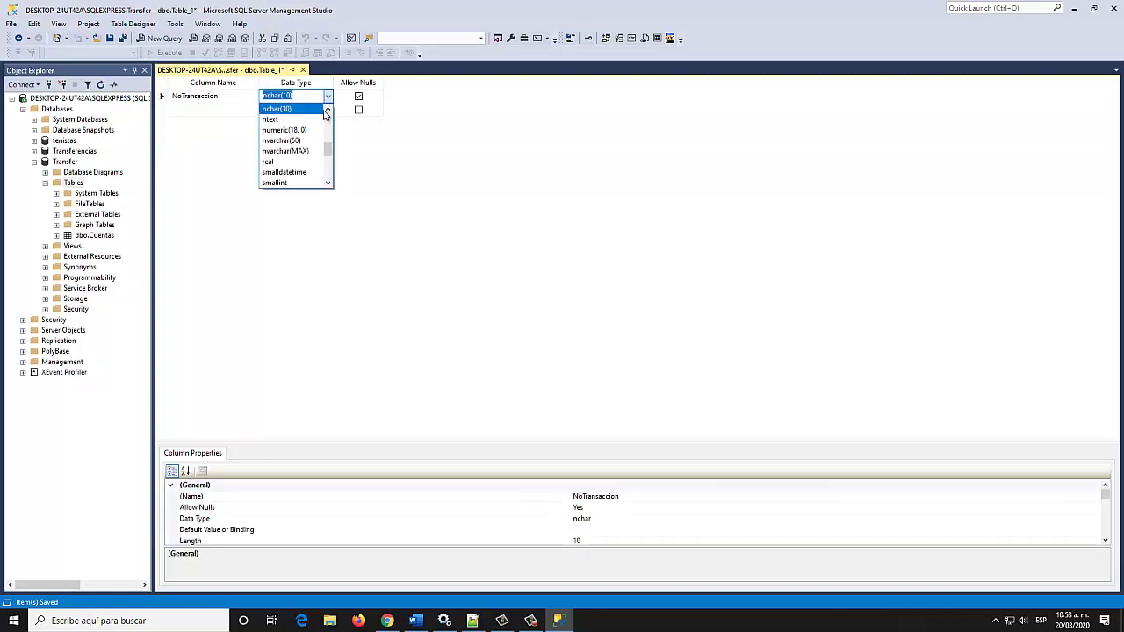
mouse_move(328, 148)
mouse_down()
mouse_move(327, 116)
mouse_move(328, 177)
mouse_move(327, 143)
mouse_up()
click(274, 119)
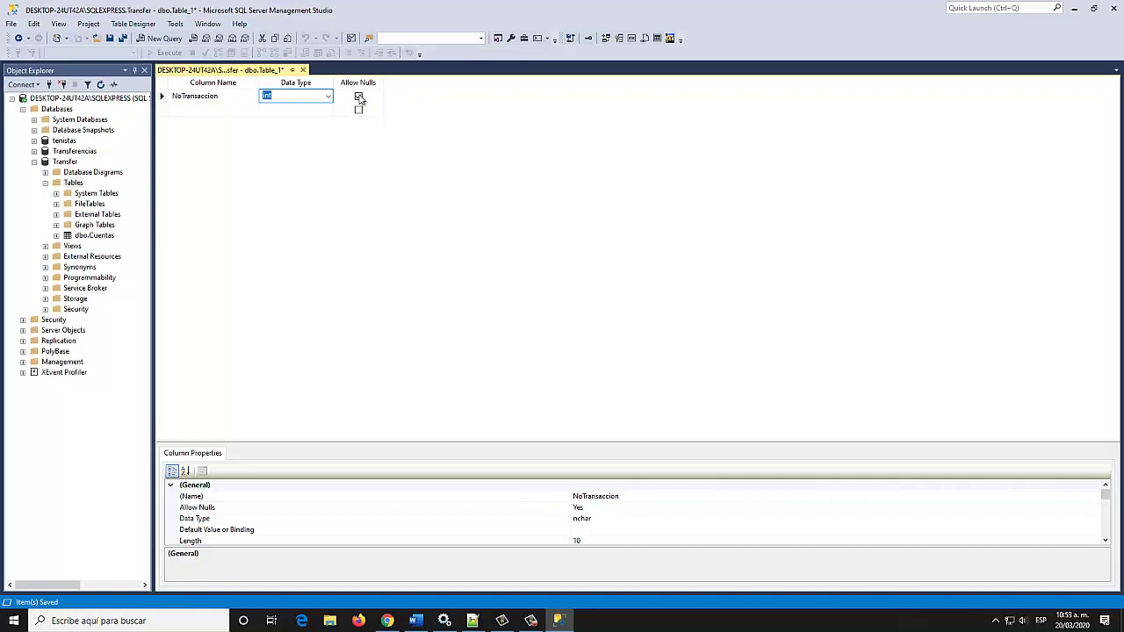
click(358, 97)
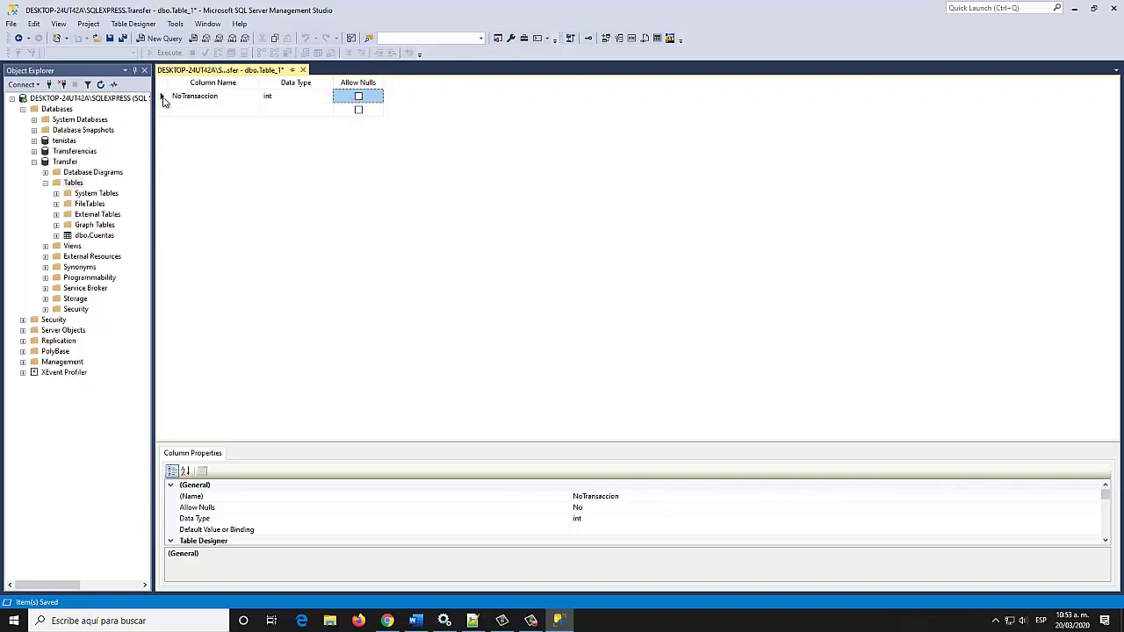
Set NoTransaccion as the primary key and scroll down the Column Properties
right_click(163, 101)
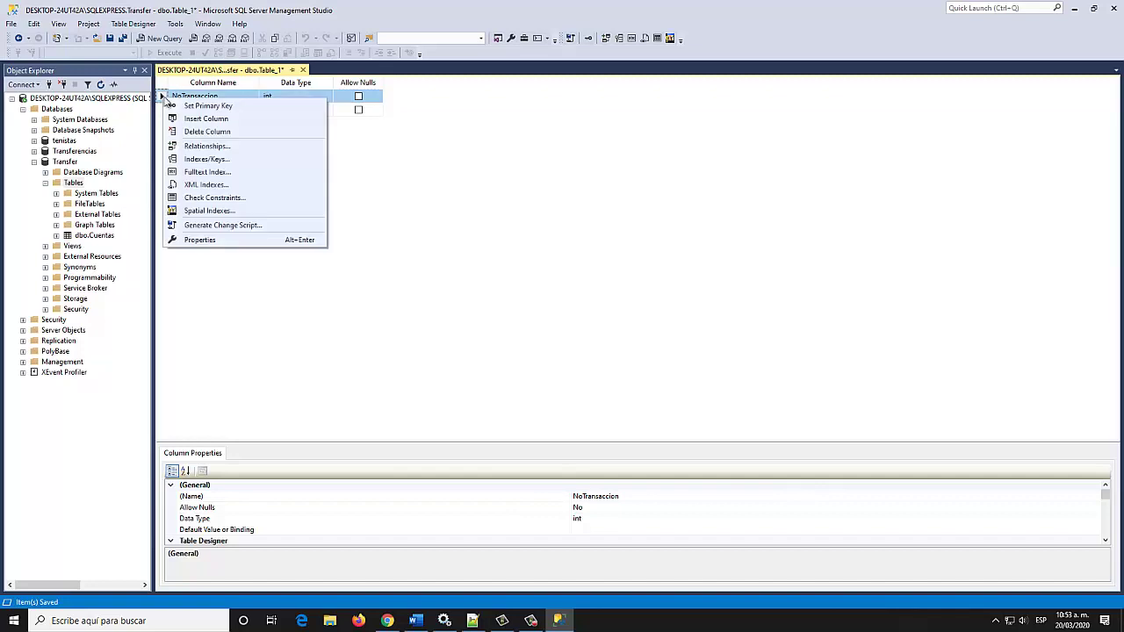
click(224, 105)
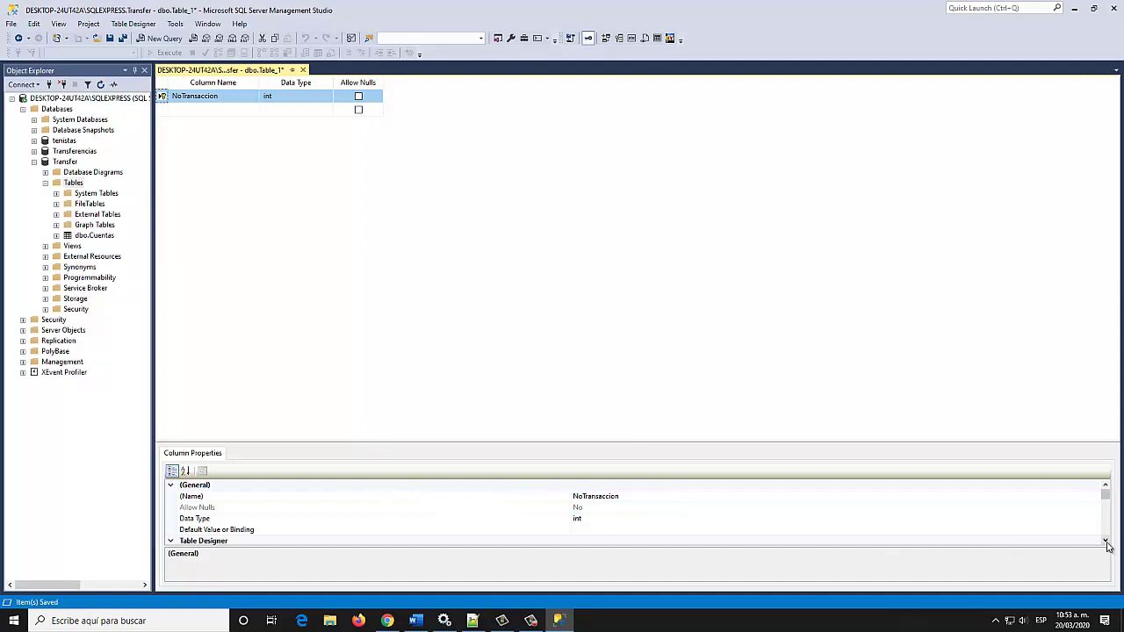
click(1105, 542)
click(1106, 542)
click(1106, 542)
click(1106, 541)
click(1106, 542)
click(1106, 542)
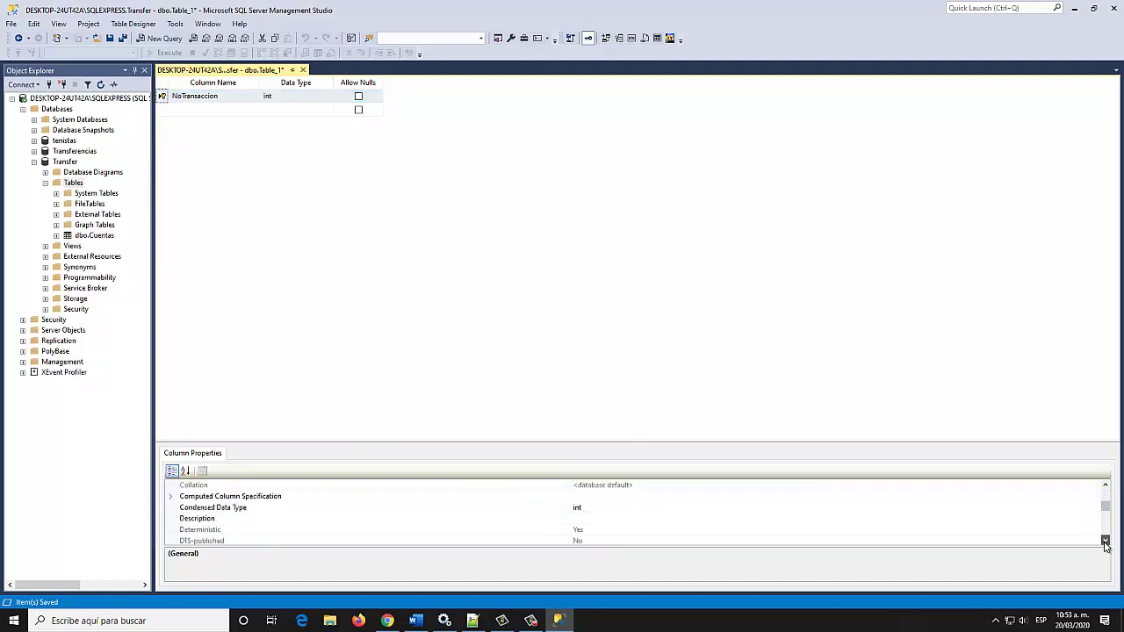
click(1106, 542)
click(1106, 542)
click(1106, 542)
click(1106, 542)
click(1106, 542)
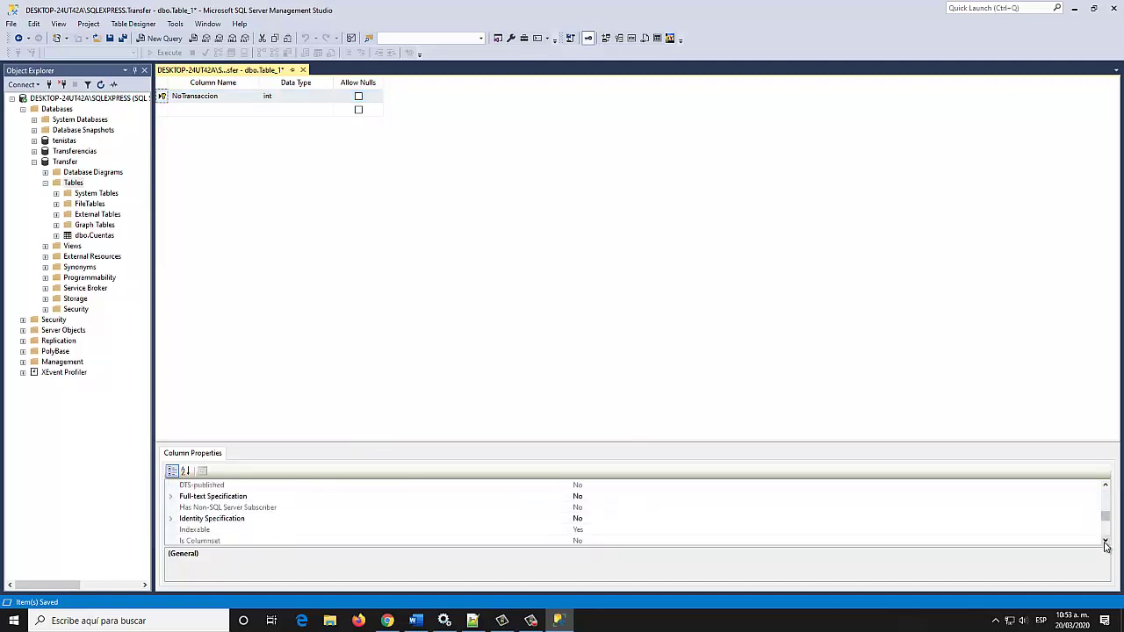
Set Is Identity to Yes for NoTransaccion, keeping seed 1 and increment 1
click(193, 519)
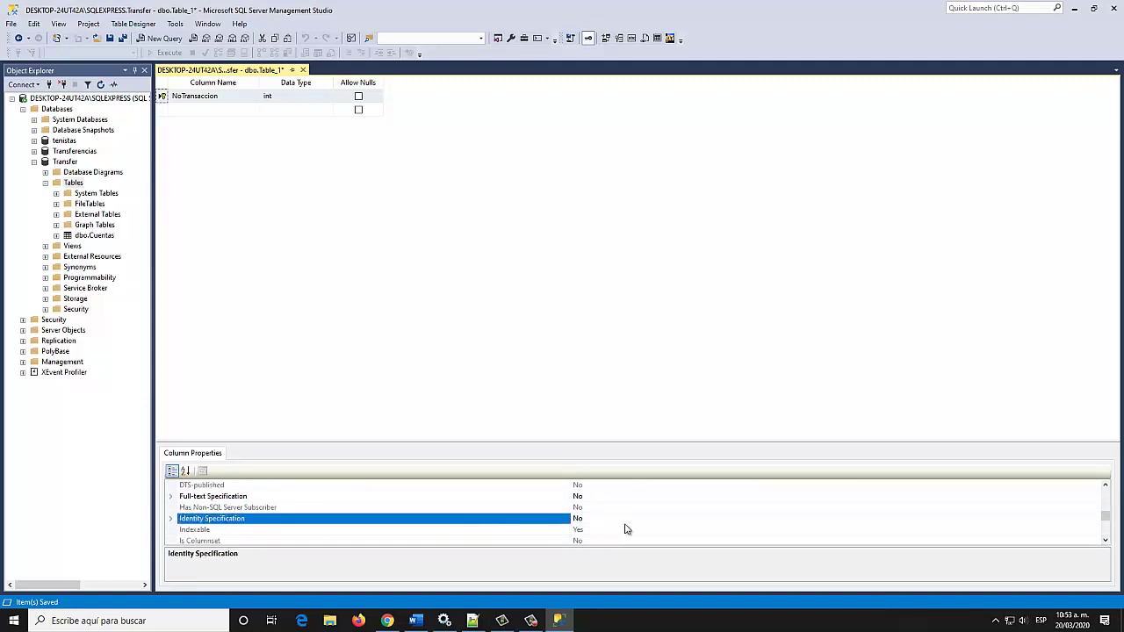
click(171, 519)
scroll(213, 503, down, 1)
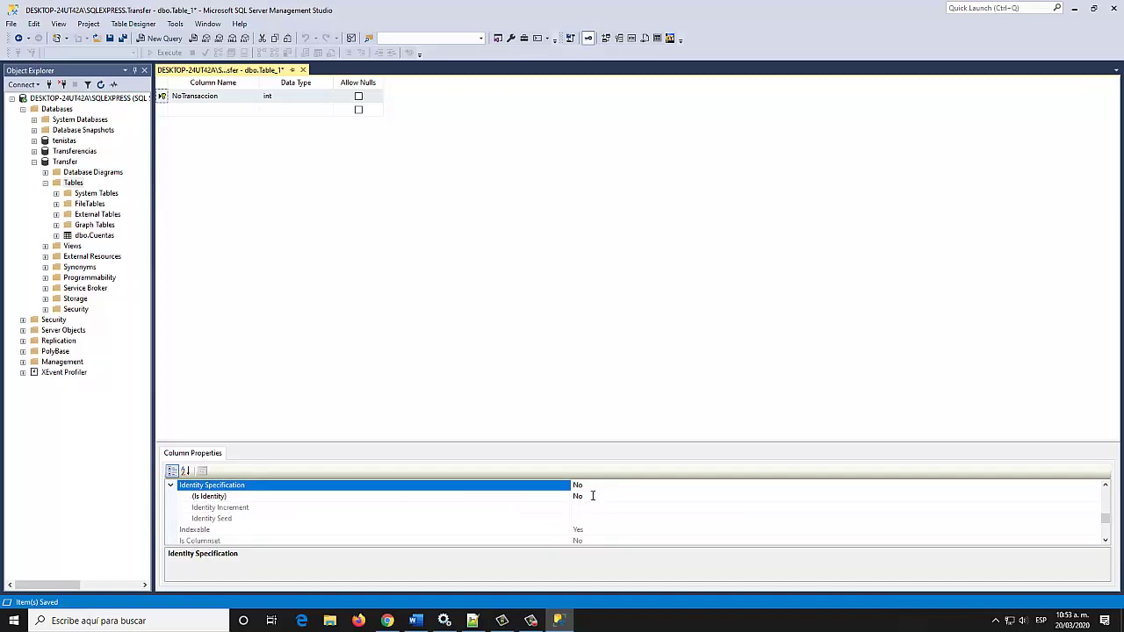
double_click(592, 496)
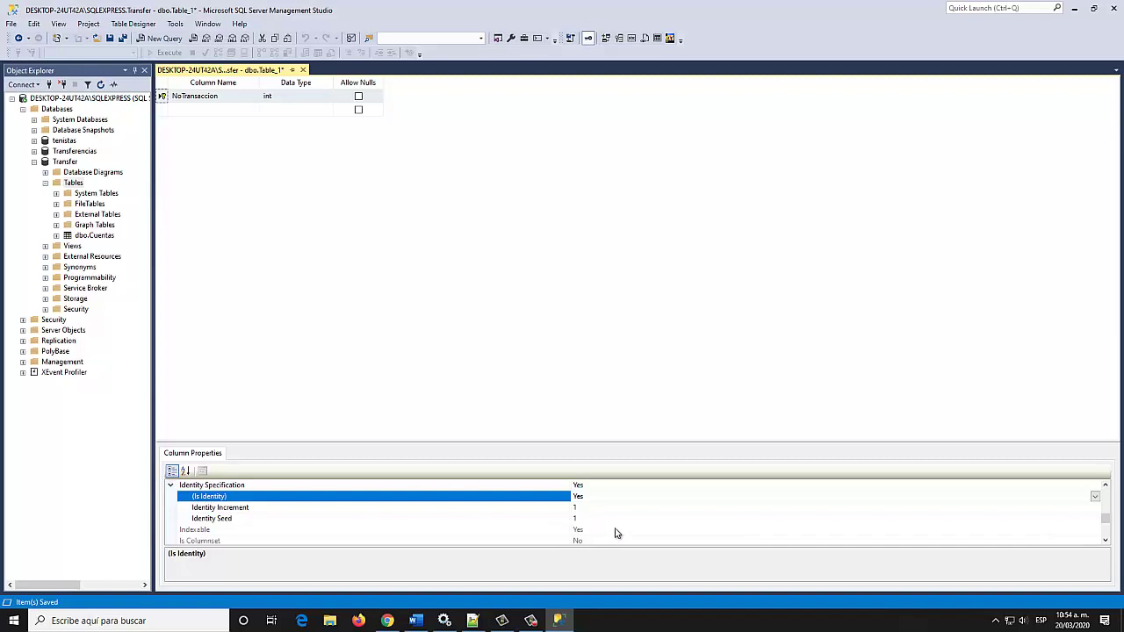
click(590, 519)
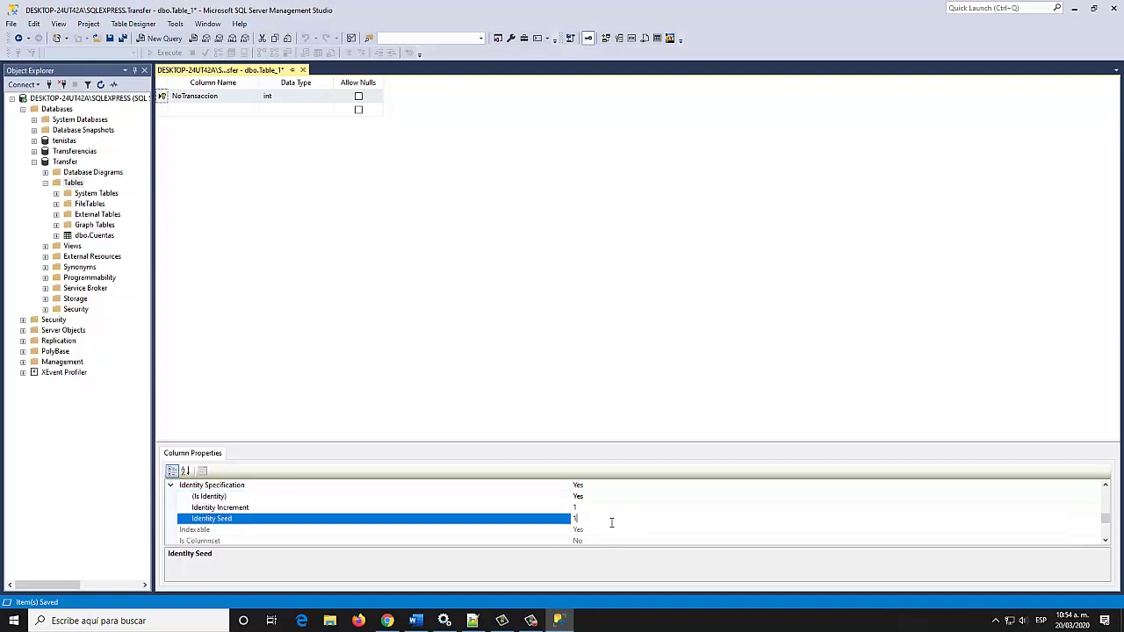
click(601, 507)
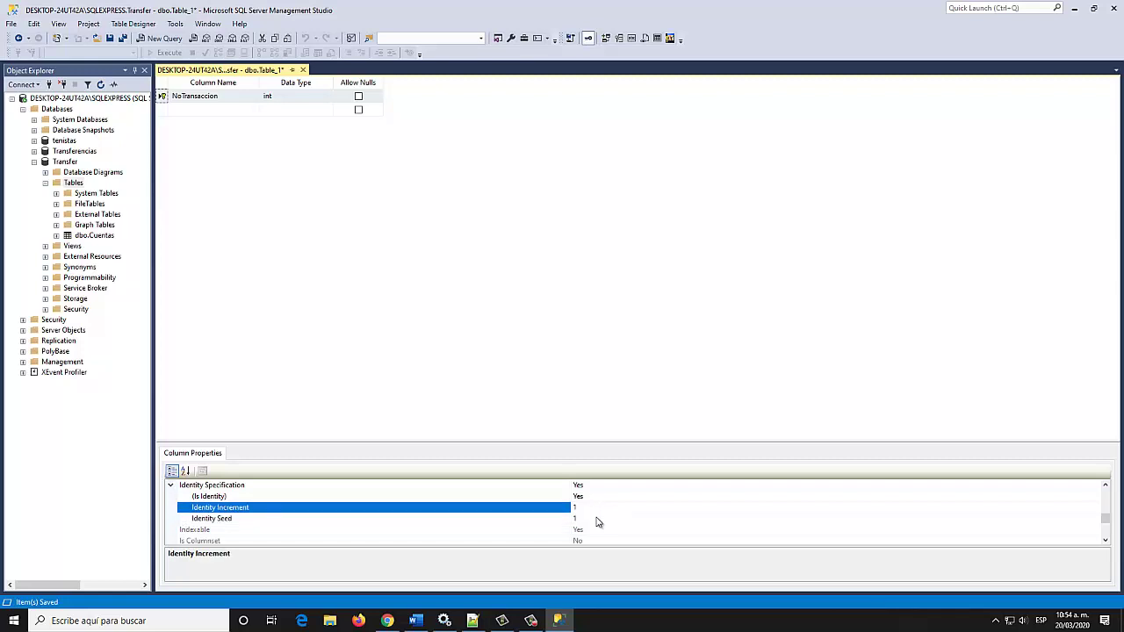
click(582, 518)
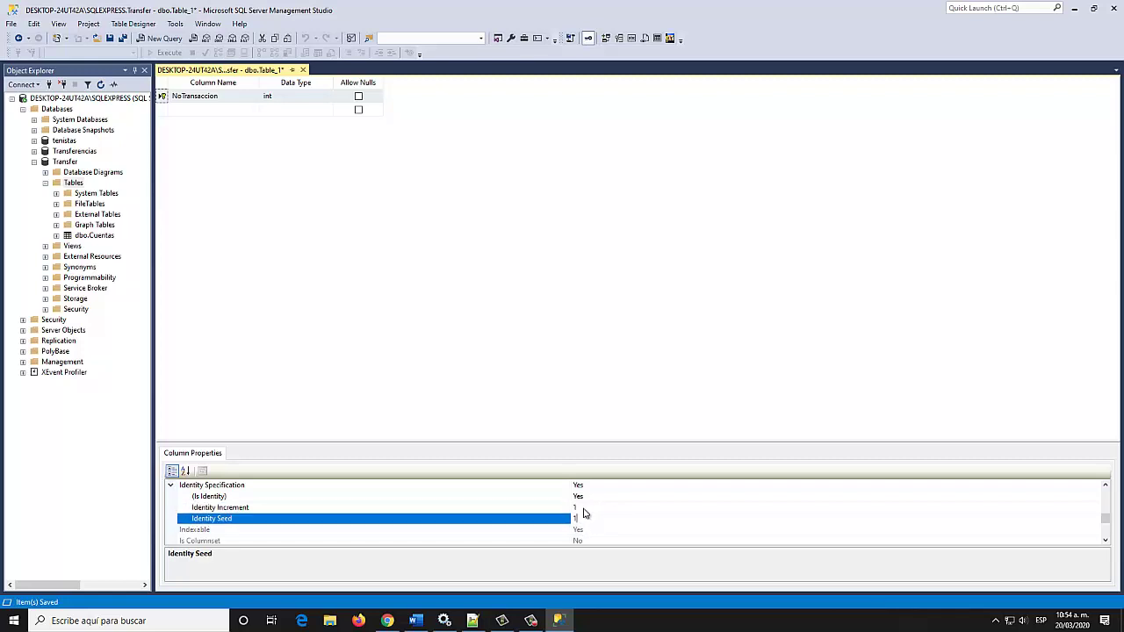
click(585, 507)
click(586, 519)
click(593, 508)
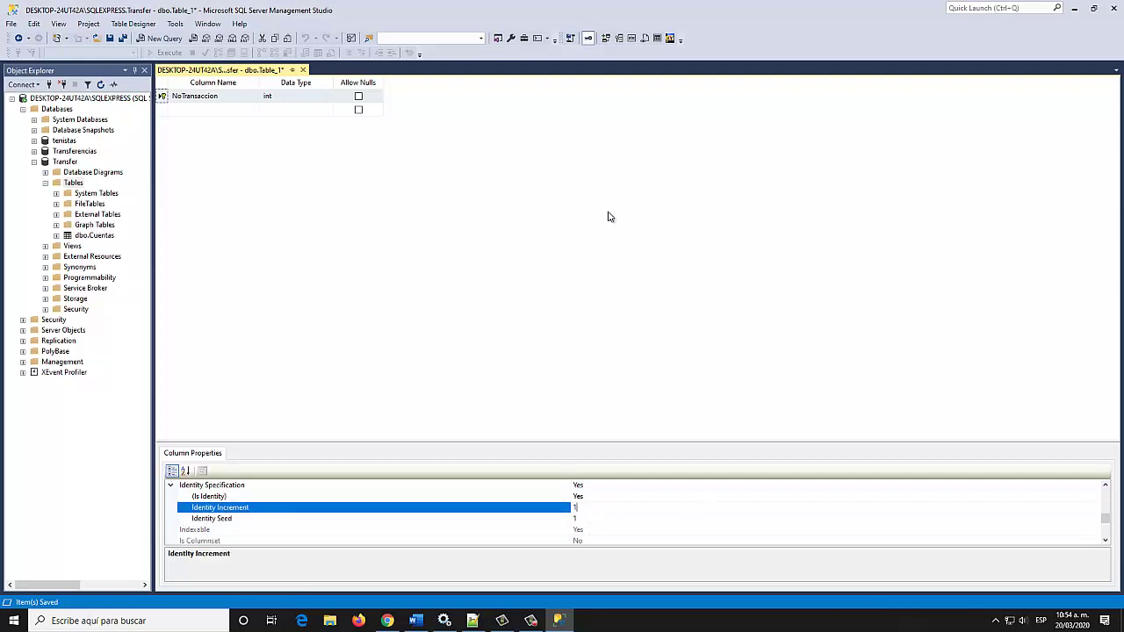
Add a Cuenta column of type varchar(16) with nulls disallowed
click(187, 110)
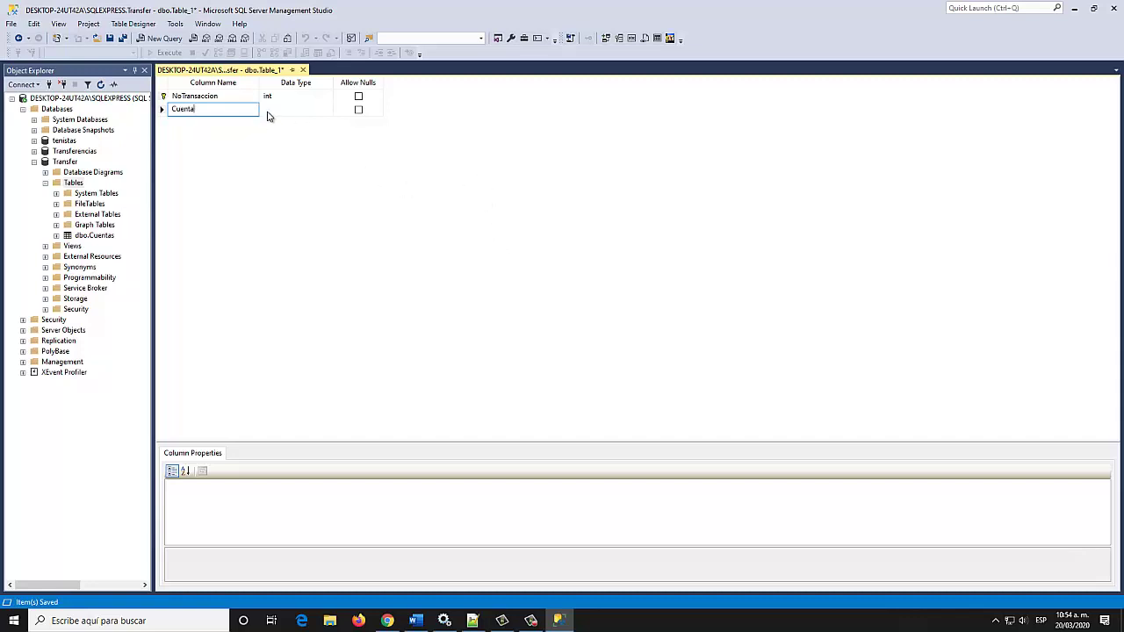
key(Tab)
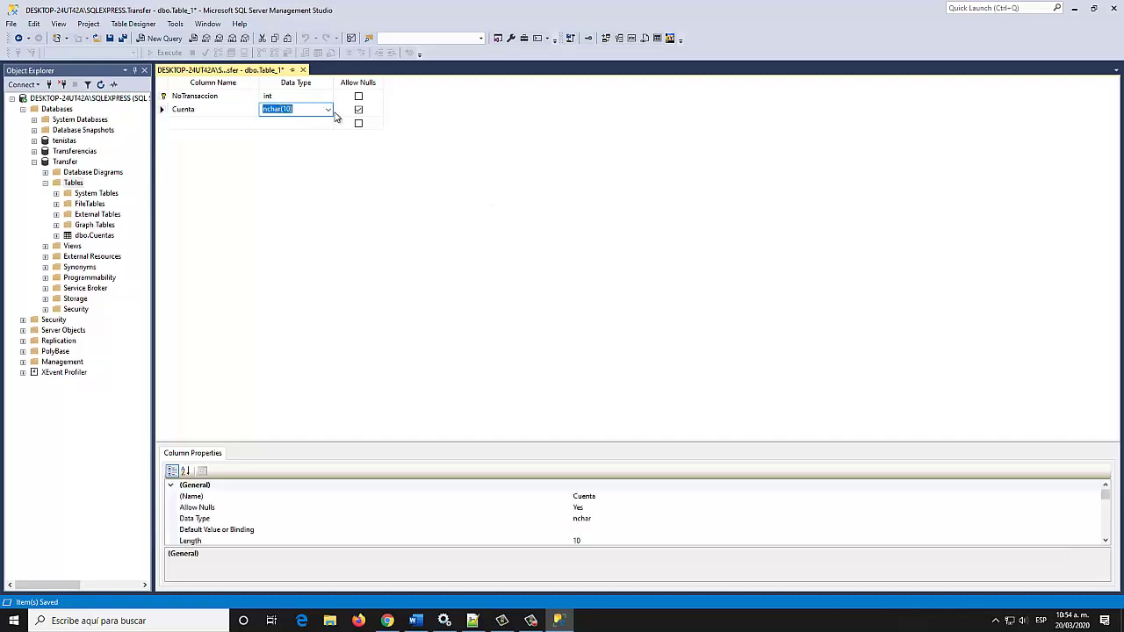
click(330, 110)
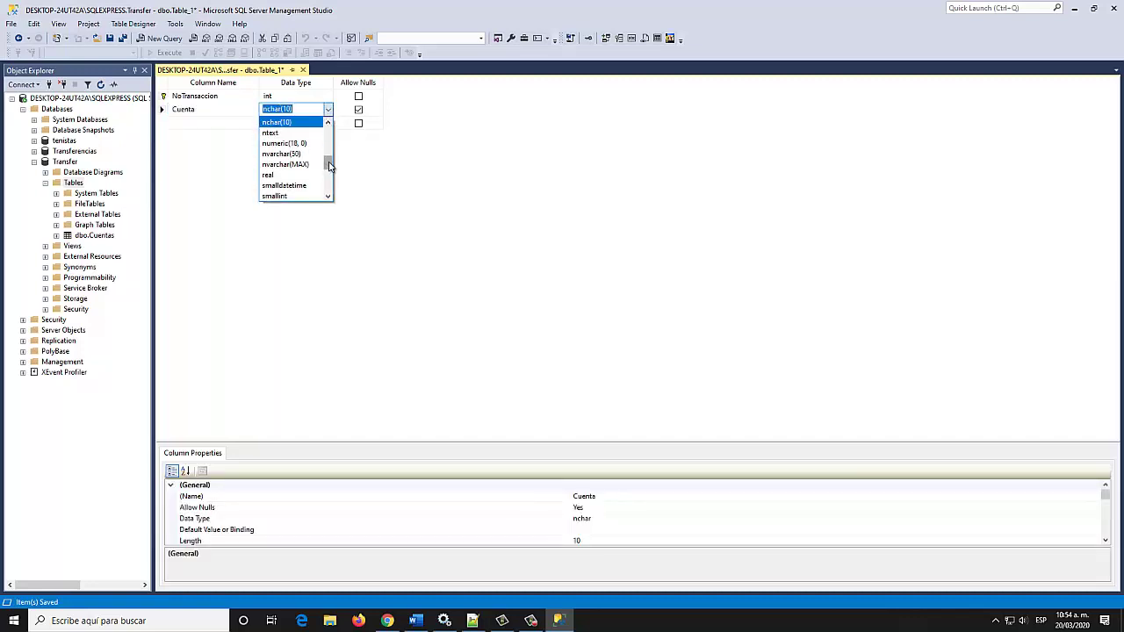
mouse_move(330, 169)
mouse_down()
mouse_move(327, 132)
mouse_move(325, 182)
mouse_up()
click(289, 174)
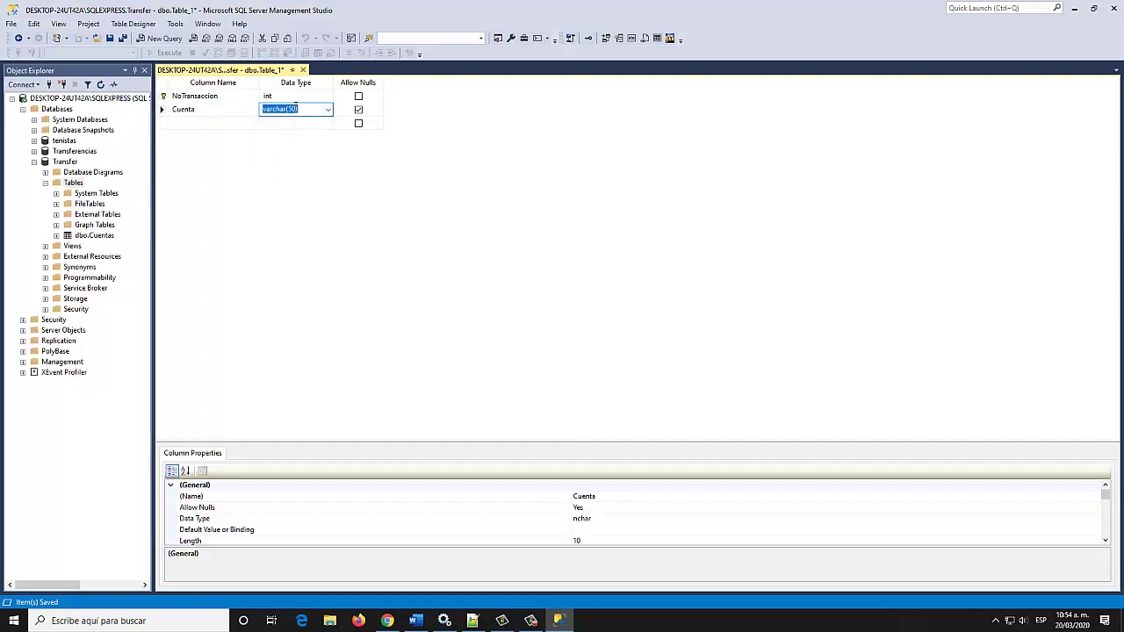
click(292, 108)
click(358, 109)
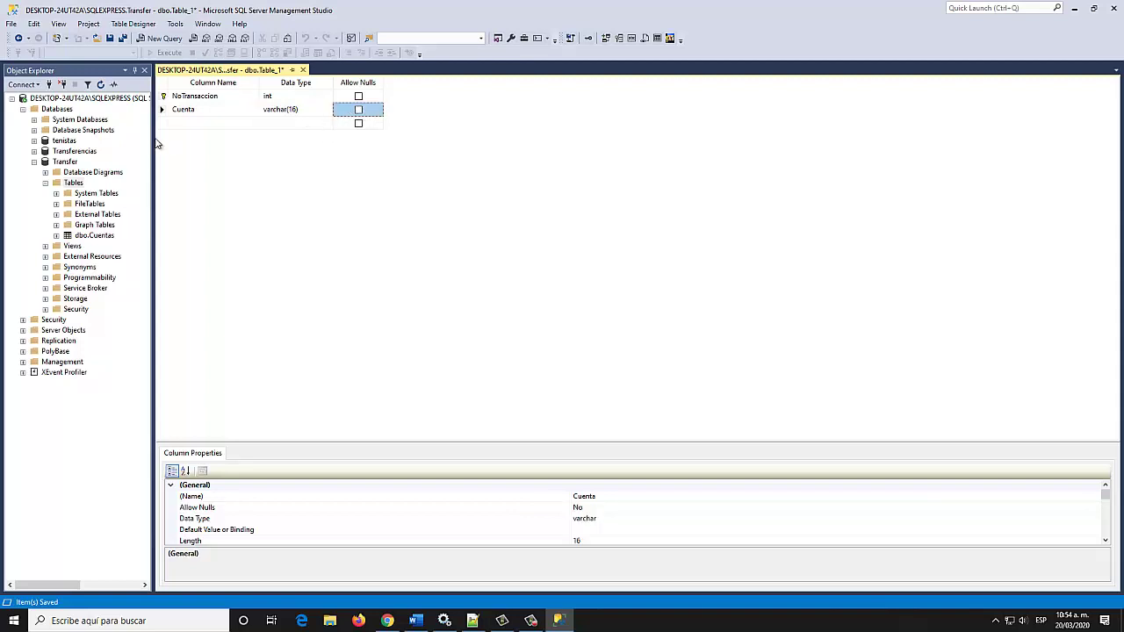
click(188, 125)
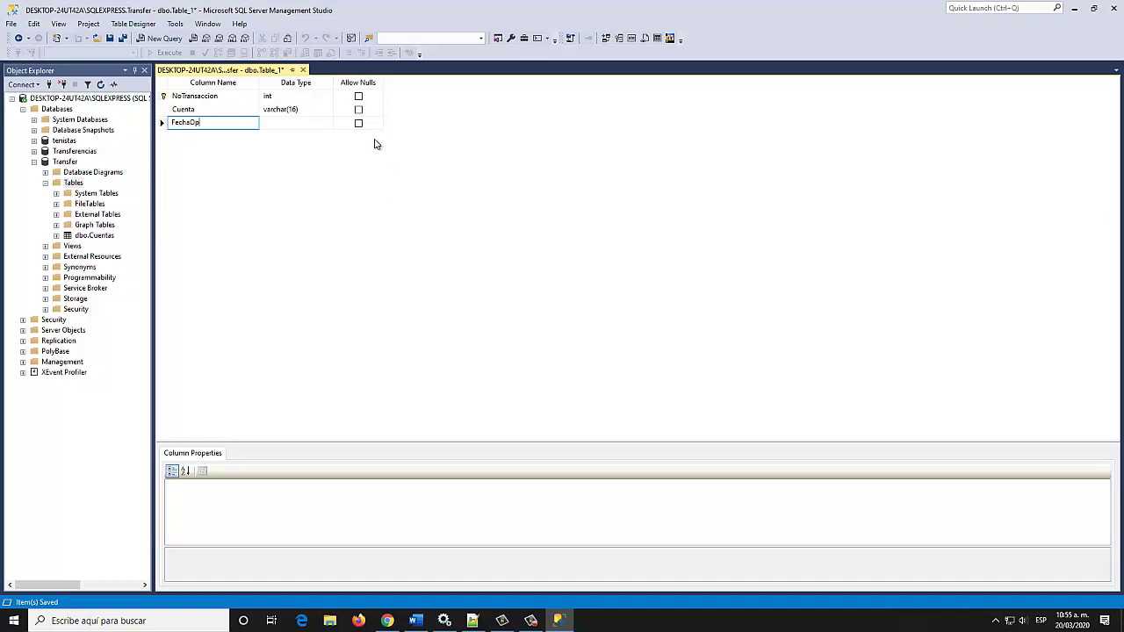
Make FechaOp a datetime column that disallows nulls, and begin a fourth column for TipoOp
click(316, 123)
click(328, 124)
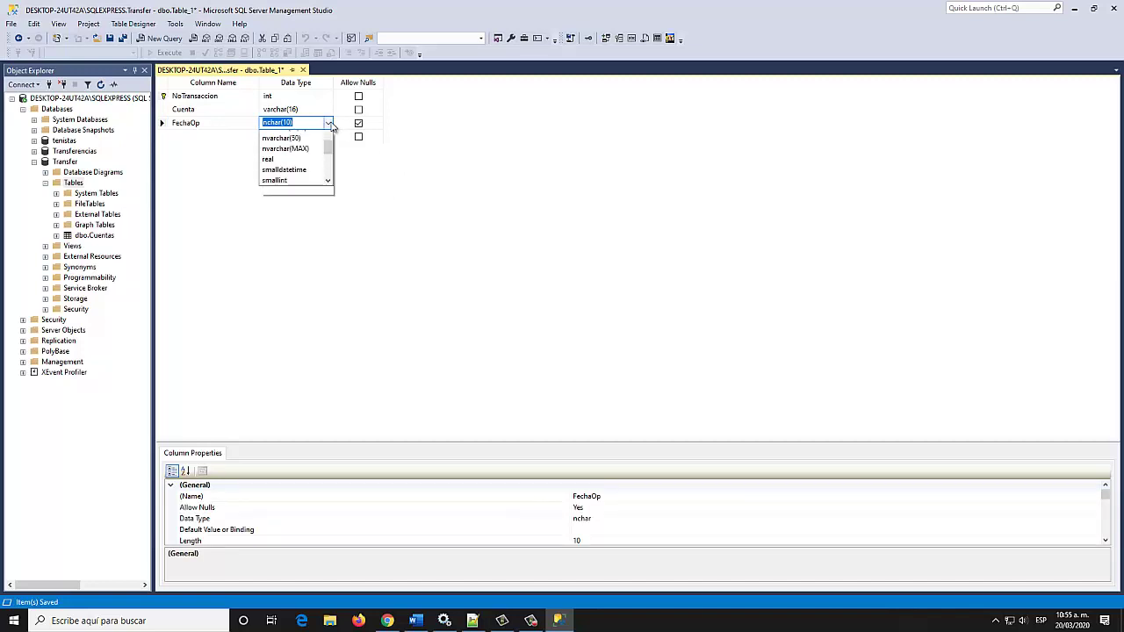
drag(329, 189, 328, 160)
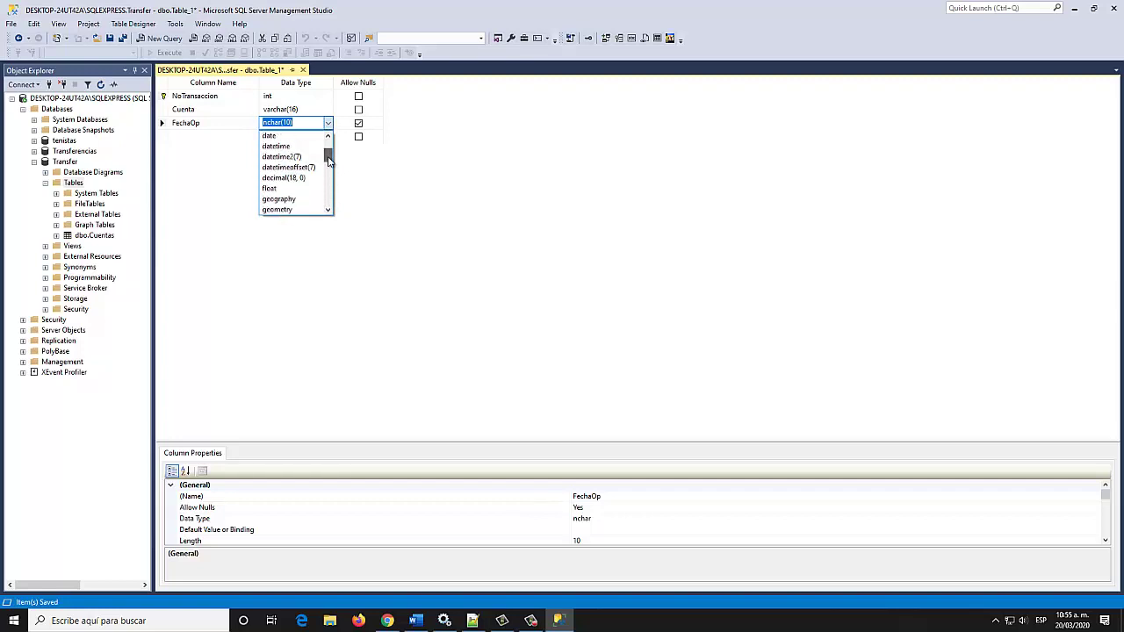
click(281, 145)
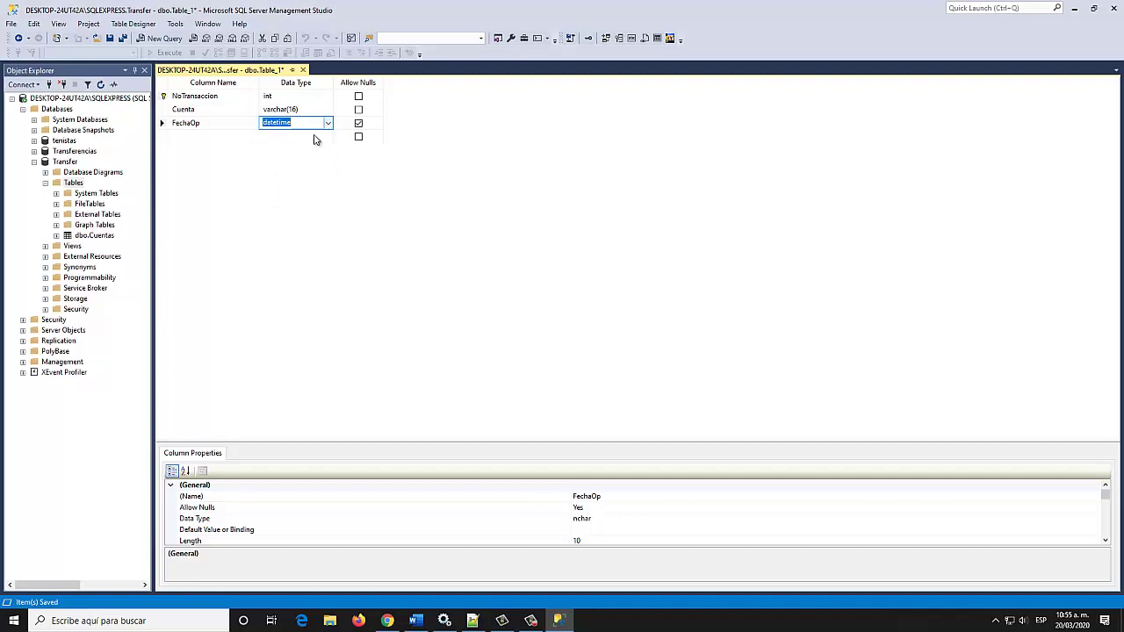
click(358, 123)
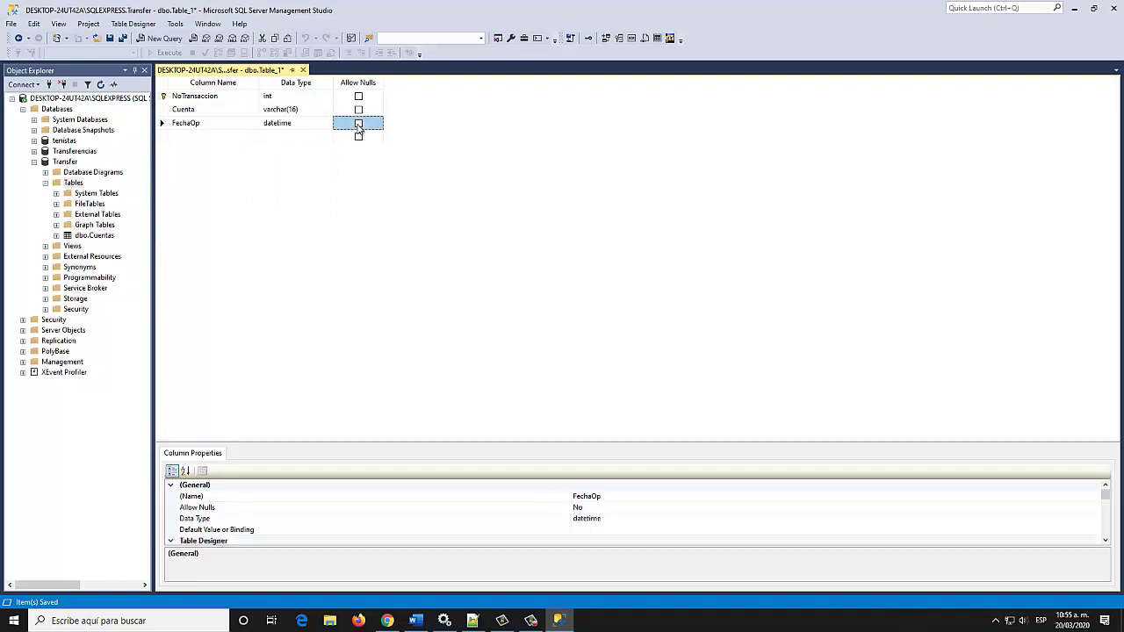
click(178, 136)
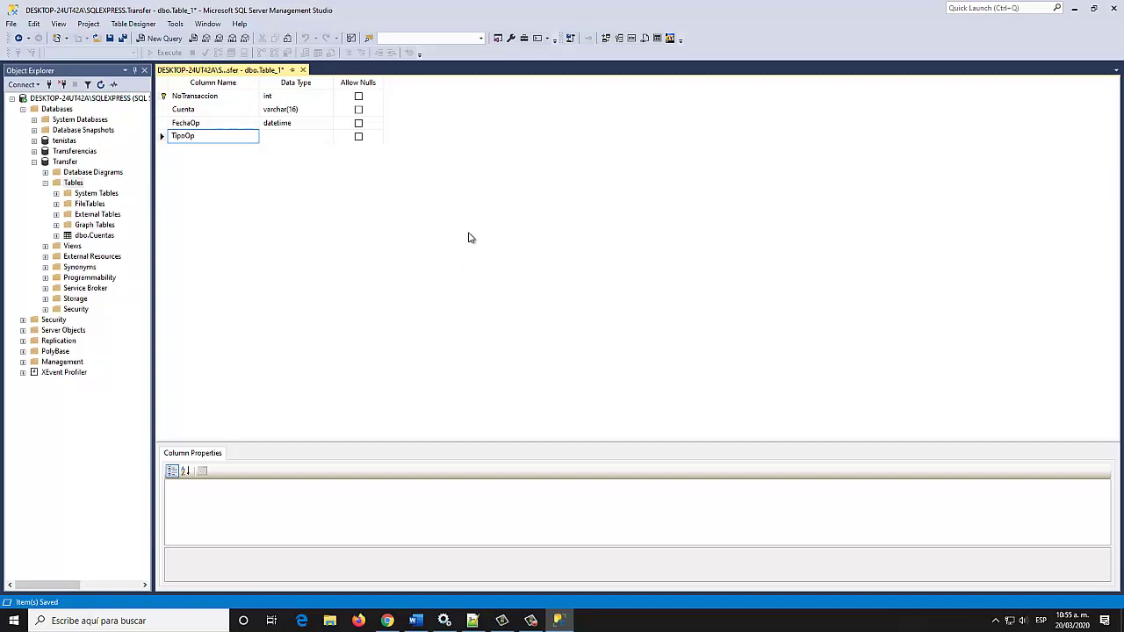
Set TipoOp to varchar(50) with nulls disallowed, and begin a fifth column row
click(315, 136)
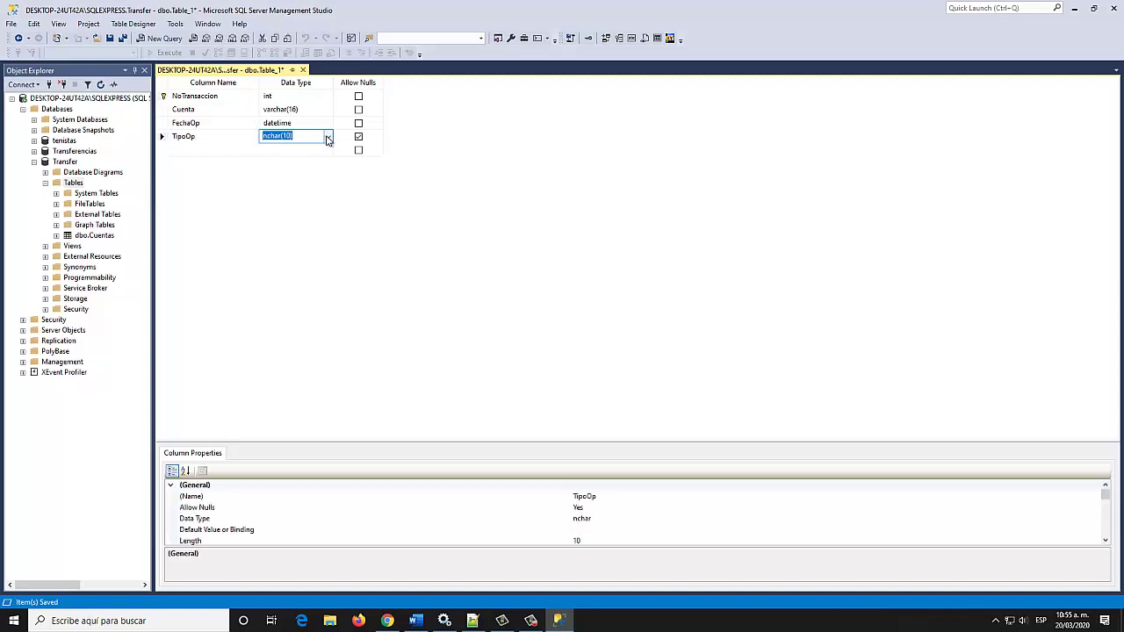
click(329, 141)
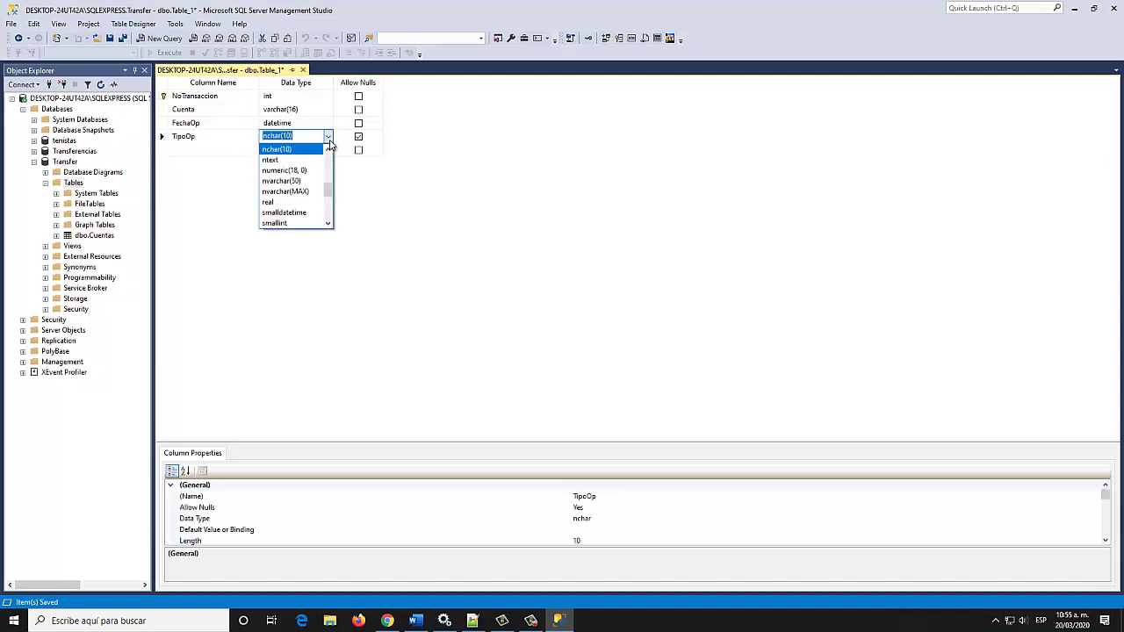
drag(329, 202, 329, 224)
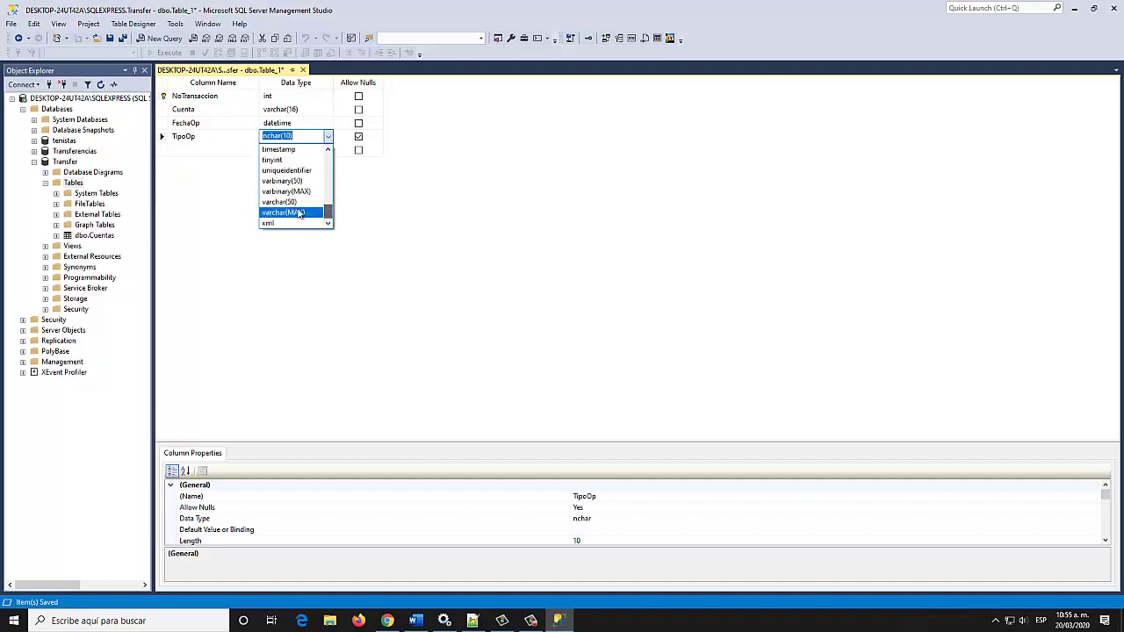
click(288, 203)
click(299, 134)
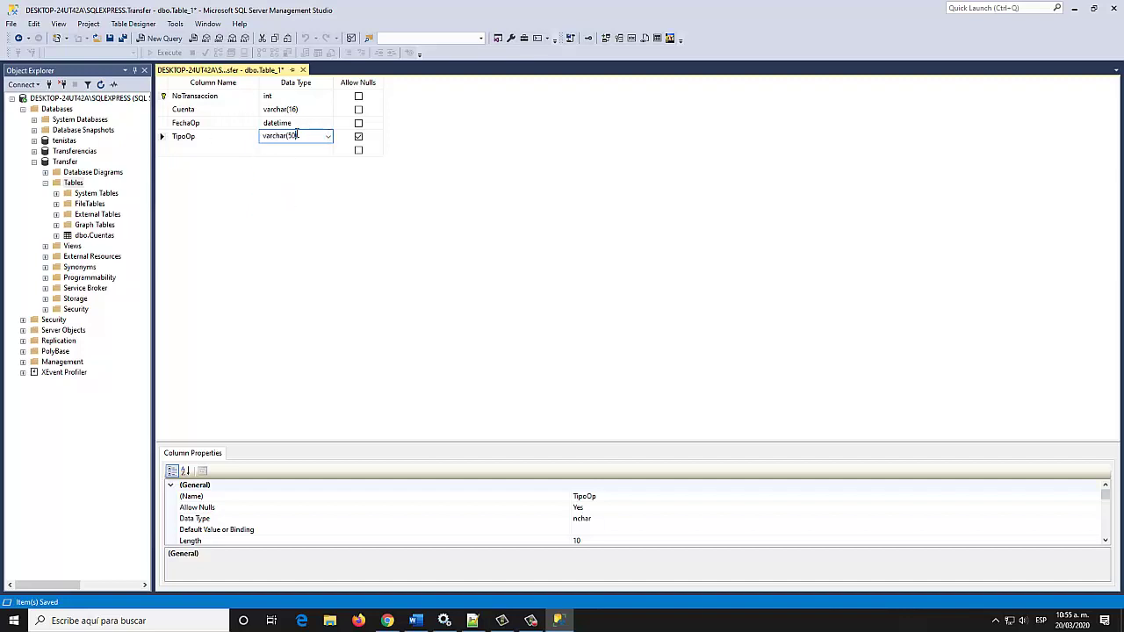
click(358, 137)
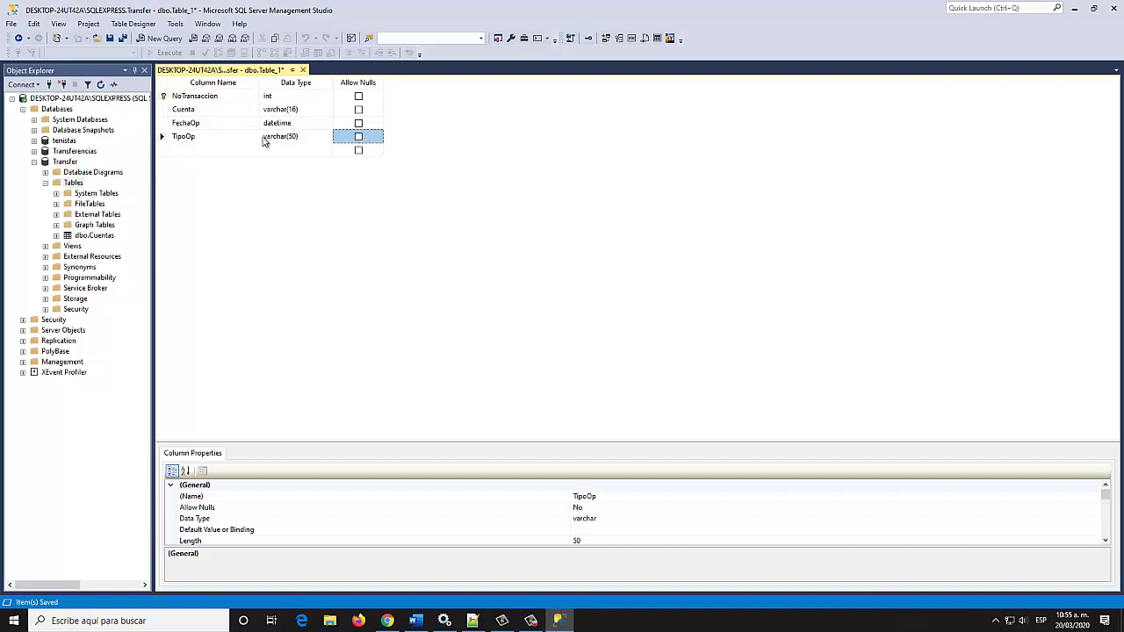
click(197, 151)
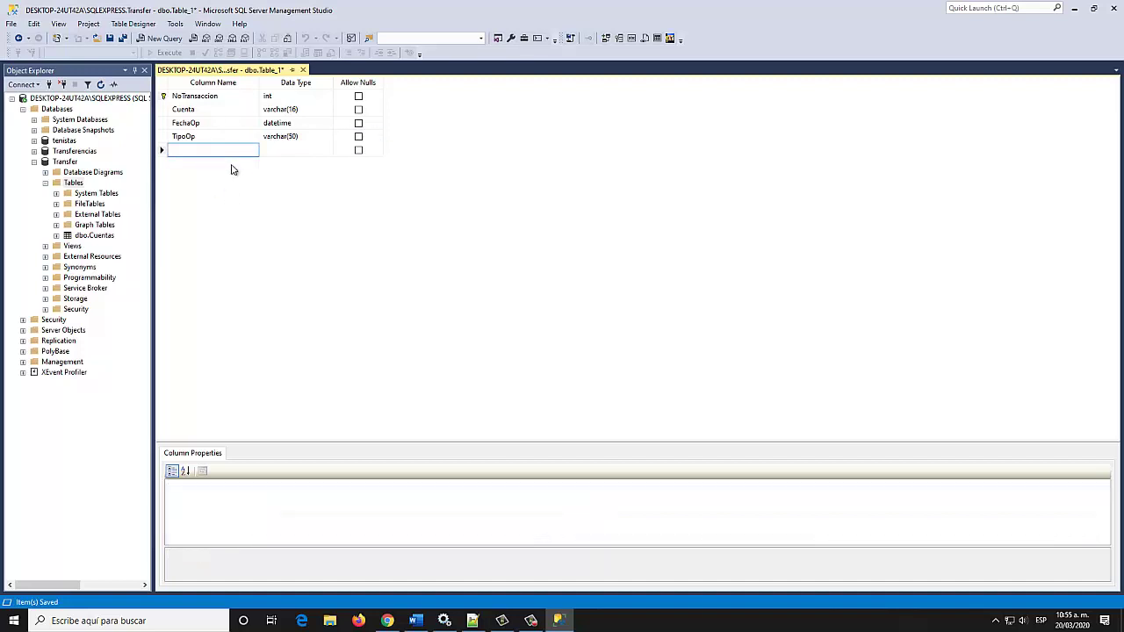
Give the fifth column, Monto, the money data type and disallow nulls
click(297, 151)
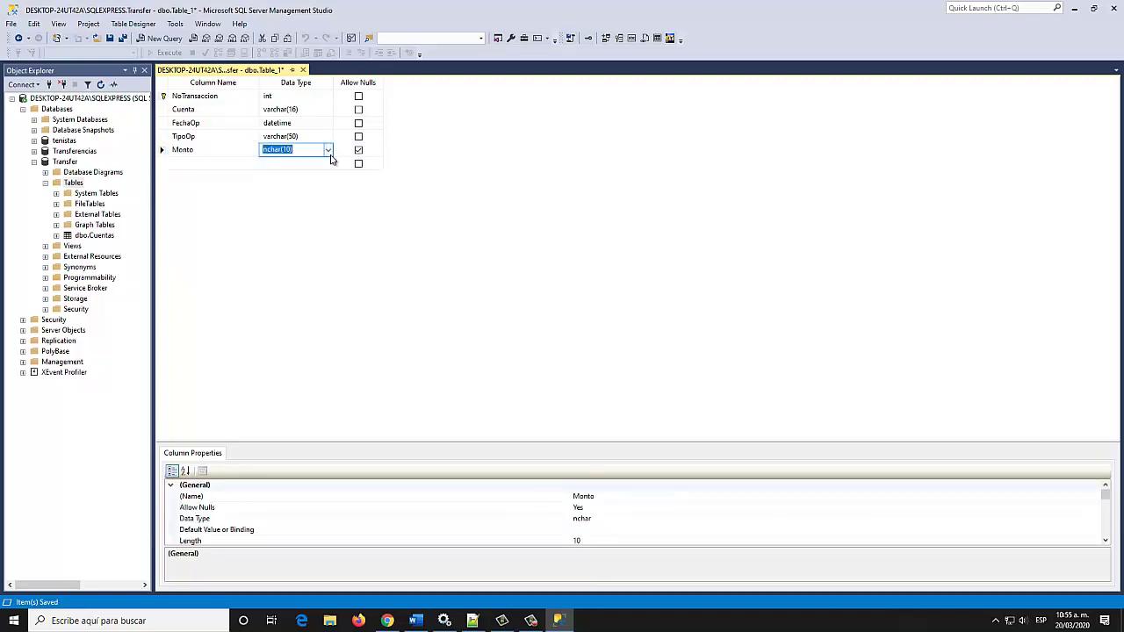
click(329, 151)
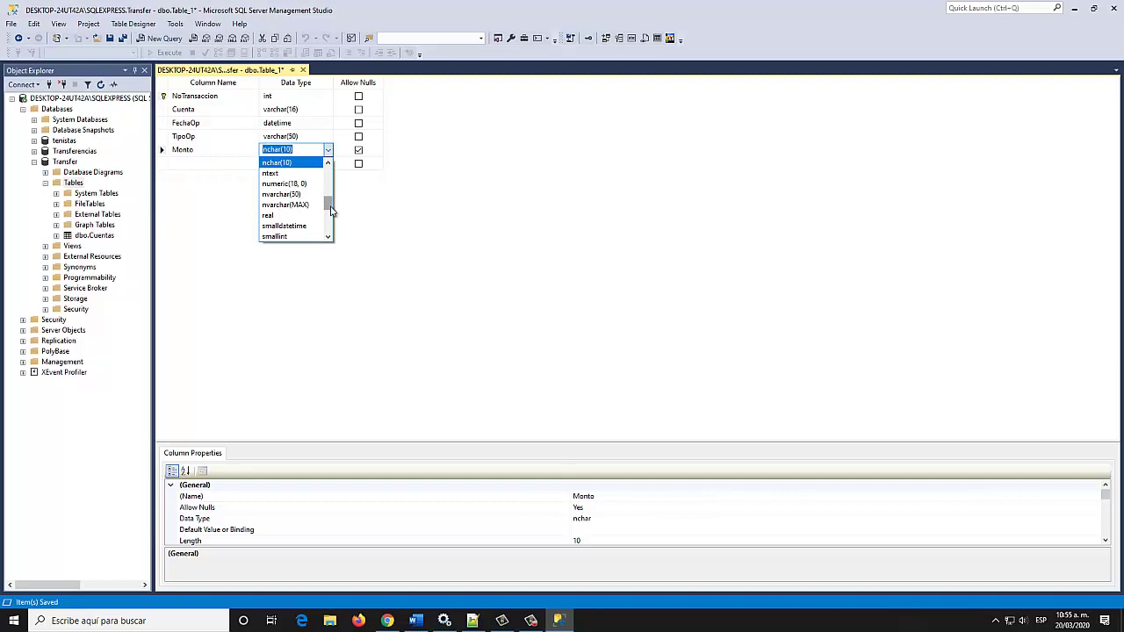
mouse_move(330, 211)
mouse_down()
mouse_move(332, 230)
mouse_move(328, 199)
mouse_up()
click(271, 187)
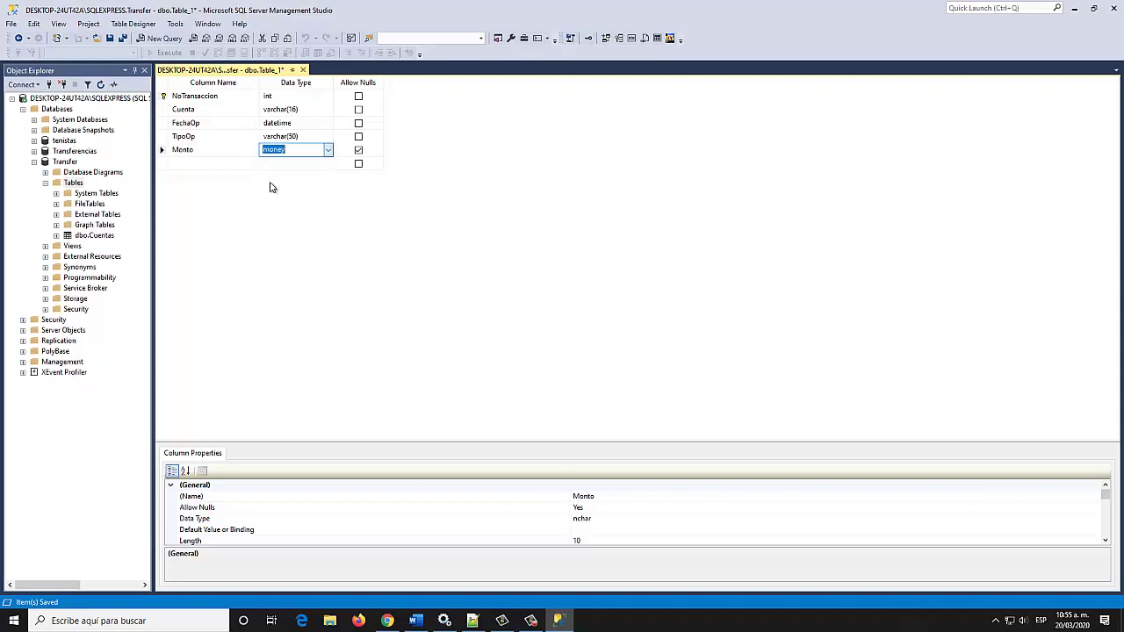
click(358, 151)
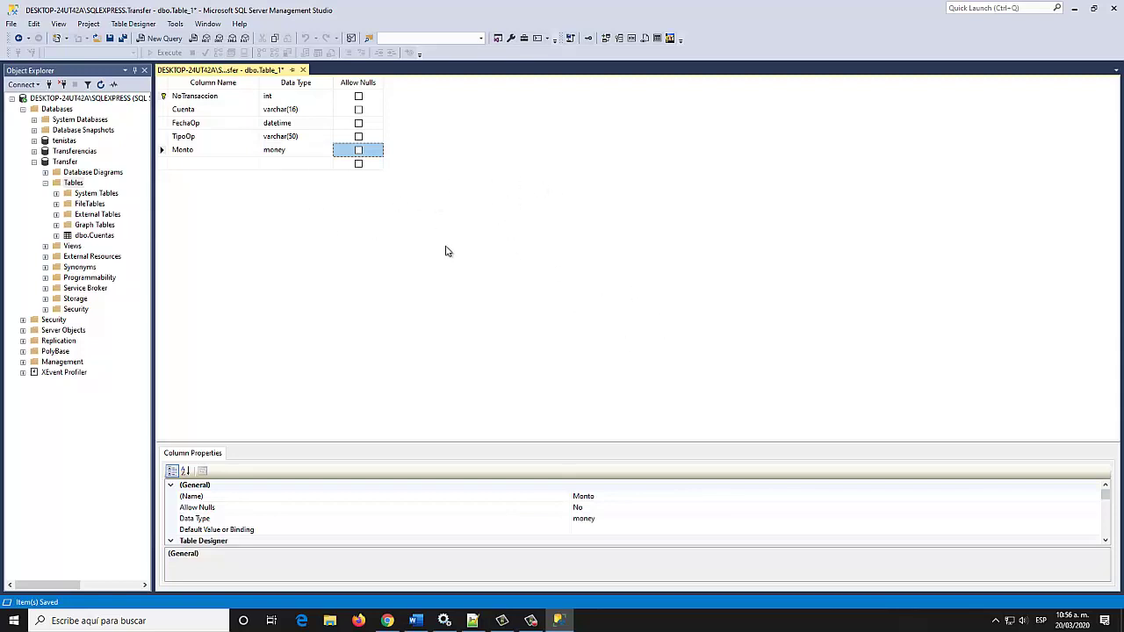
Save the new table under the name Transacciones
click(110, 40)
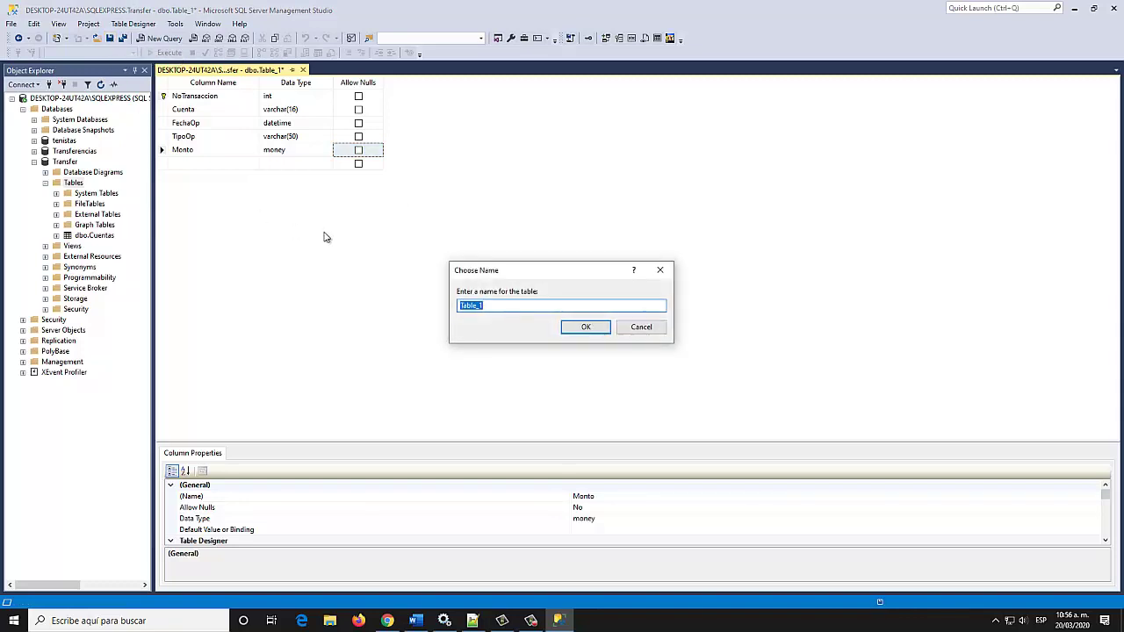
text(Transacciones)
click(587, 328)
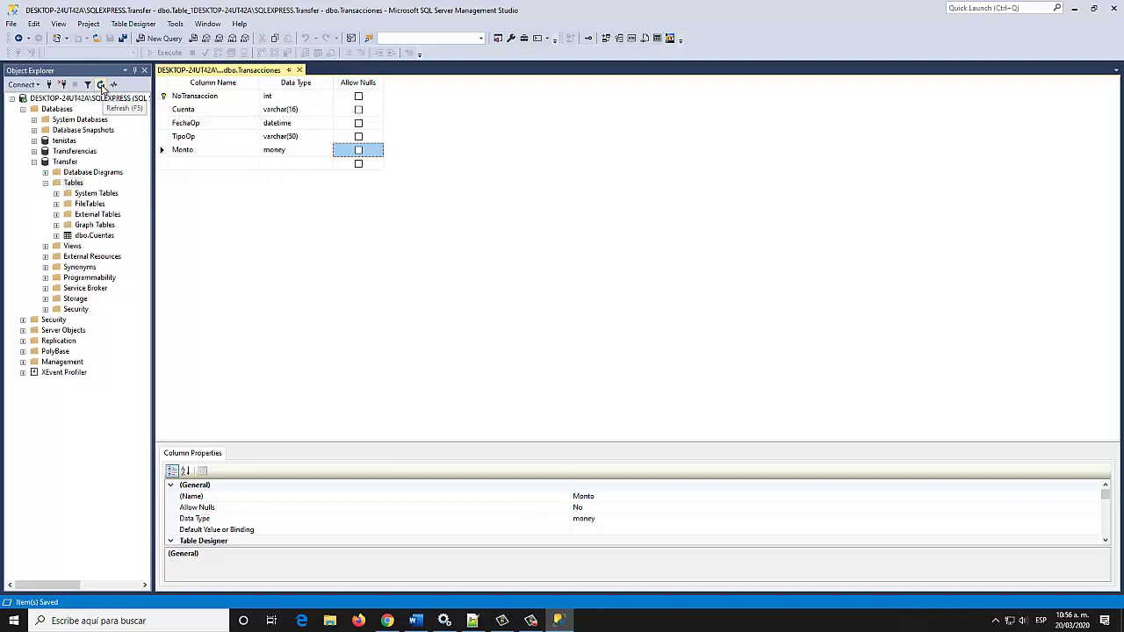
Refresh Object Explorer so dbo.Transacciones appears beside dbo.Cuentas, and close the designer
click(102, 85)
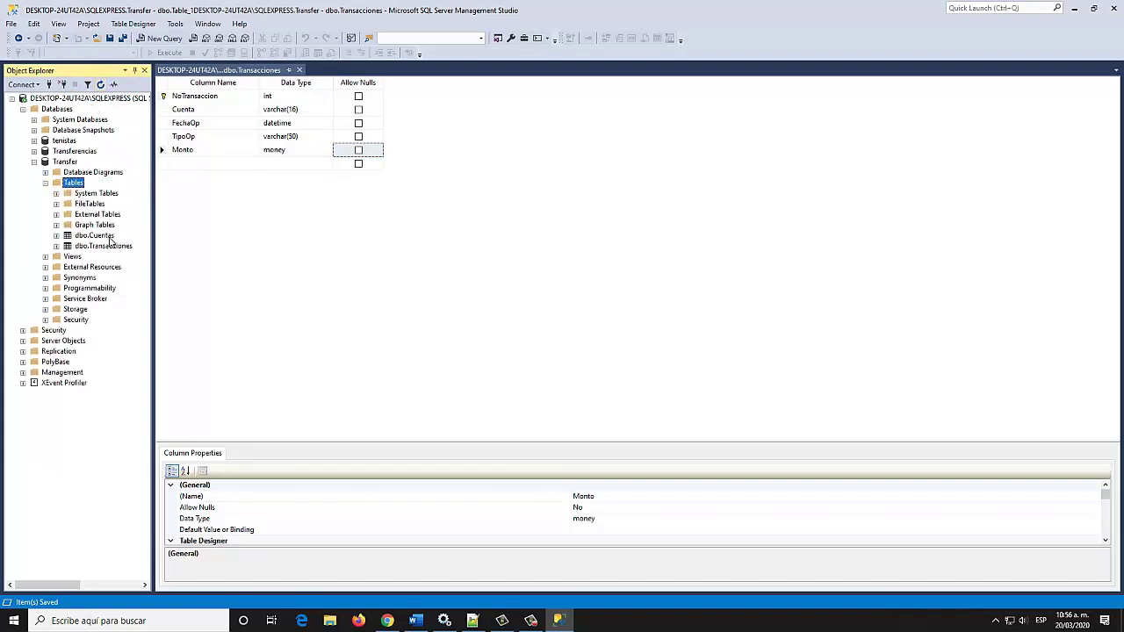
click(300, 71)
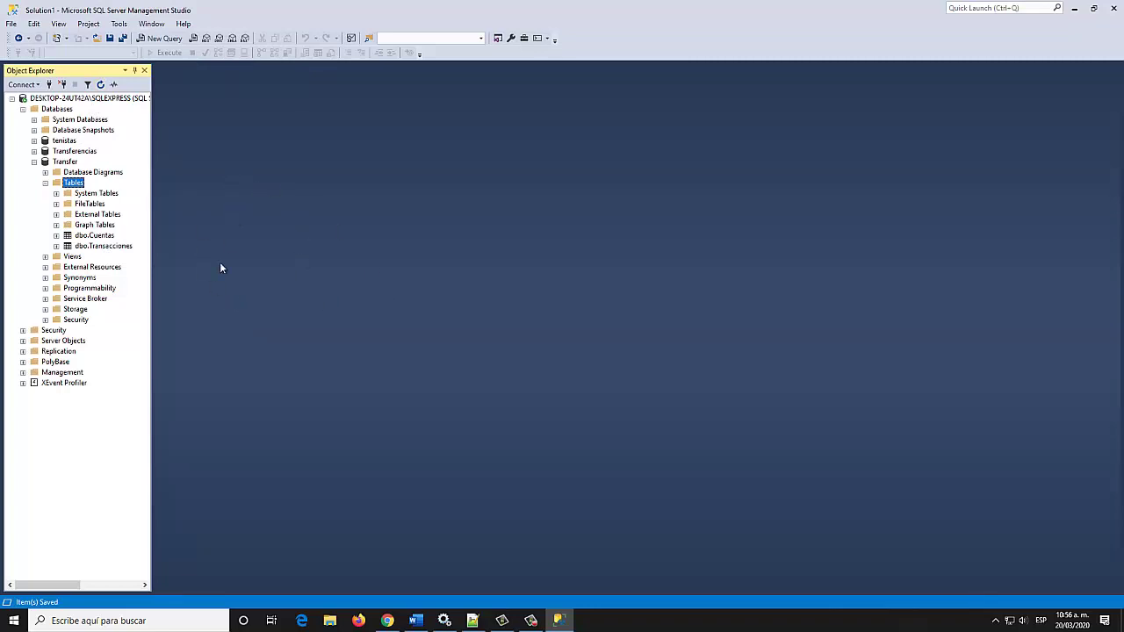
click(104, 236)
click(108, 249)
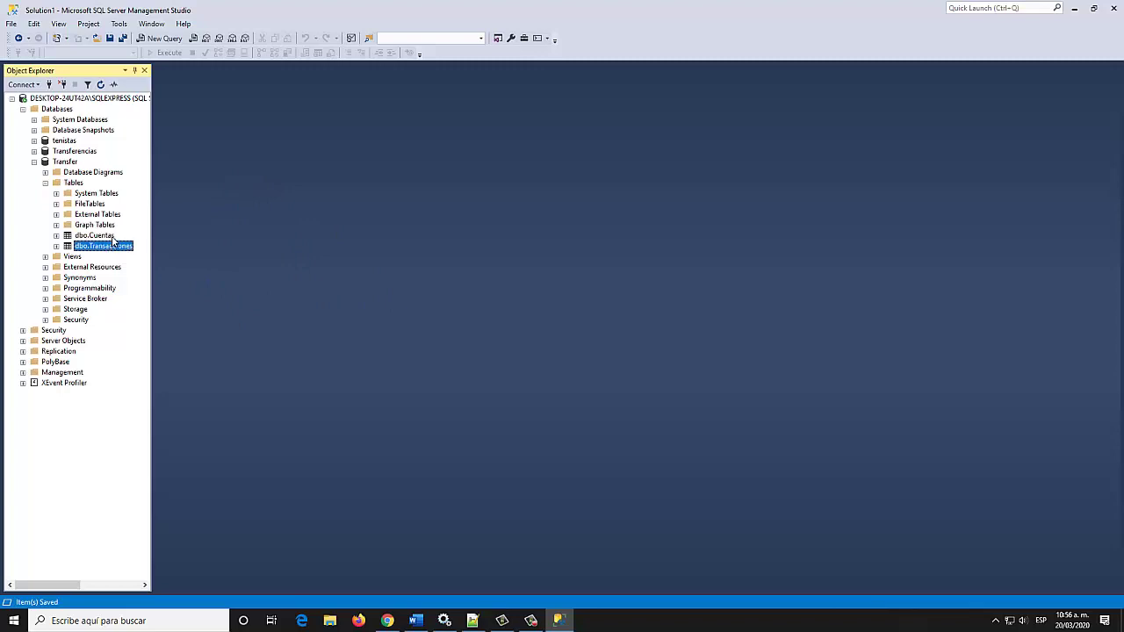
click(107, 238)
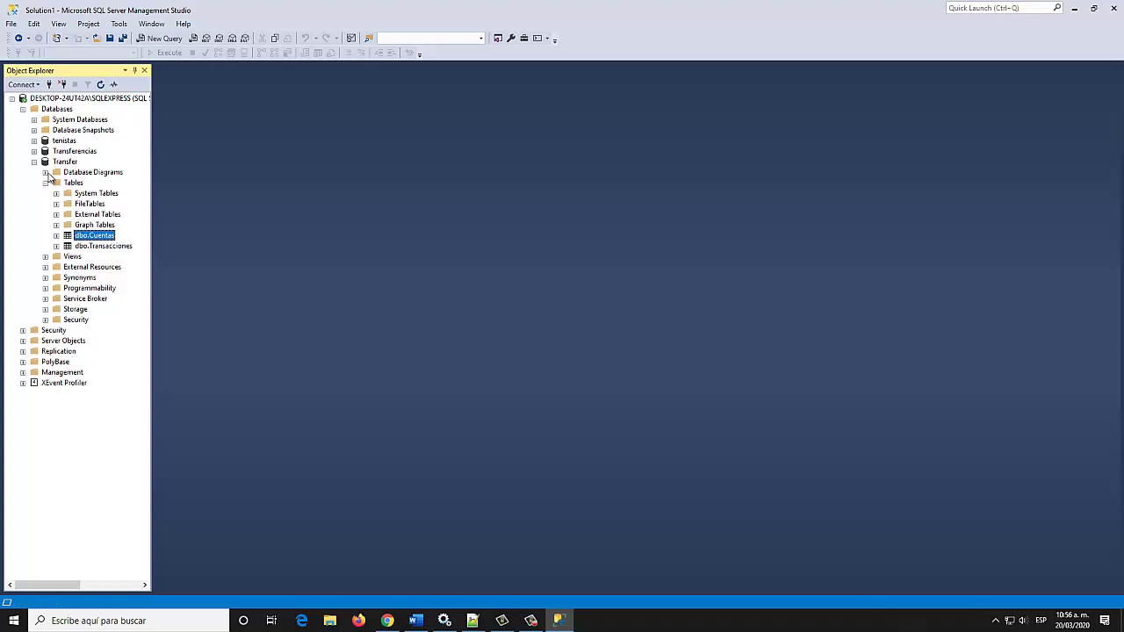
Create a new Transfer database diagram, allowing the diagram support objects to be created
right_click(58, 176)
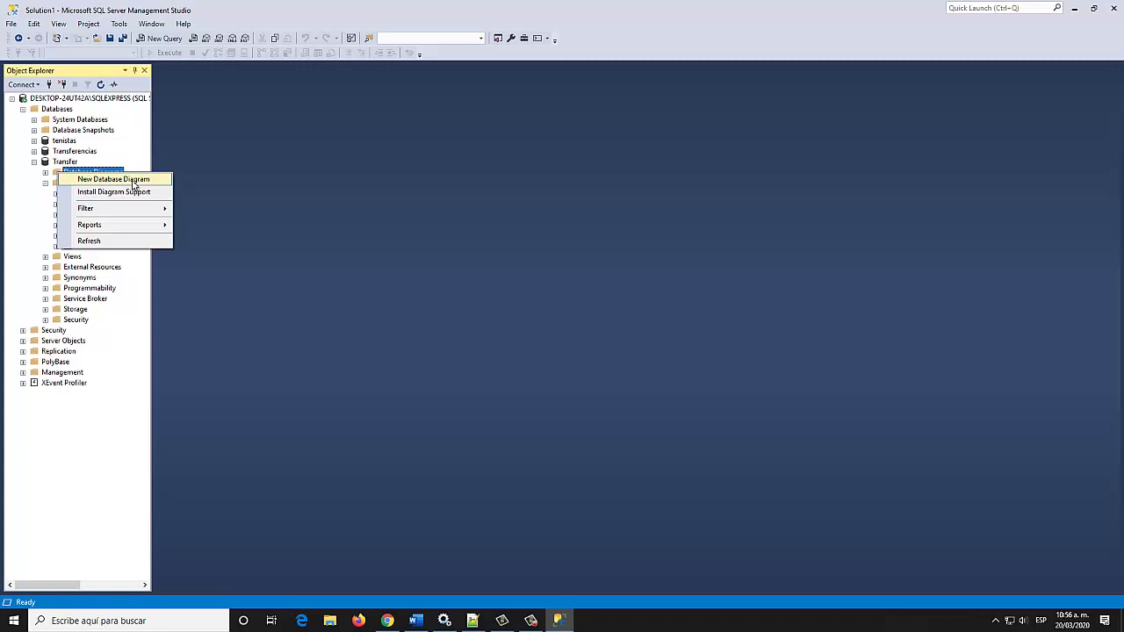
click(134, 180)
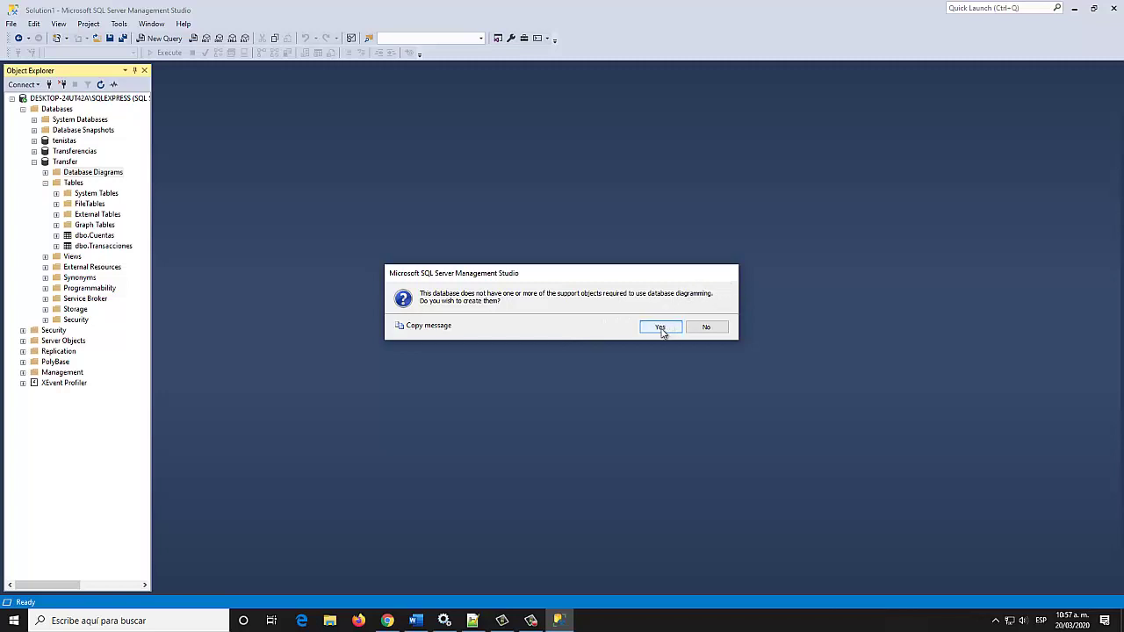
click(660, 328)
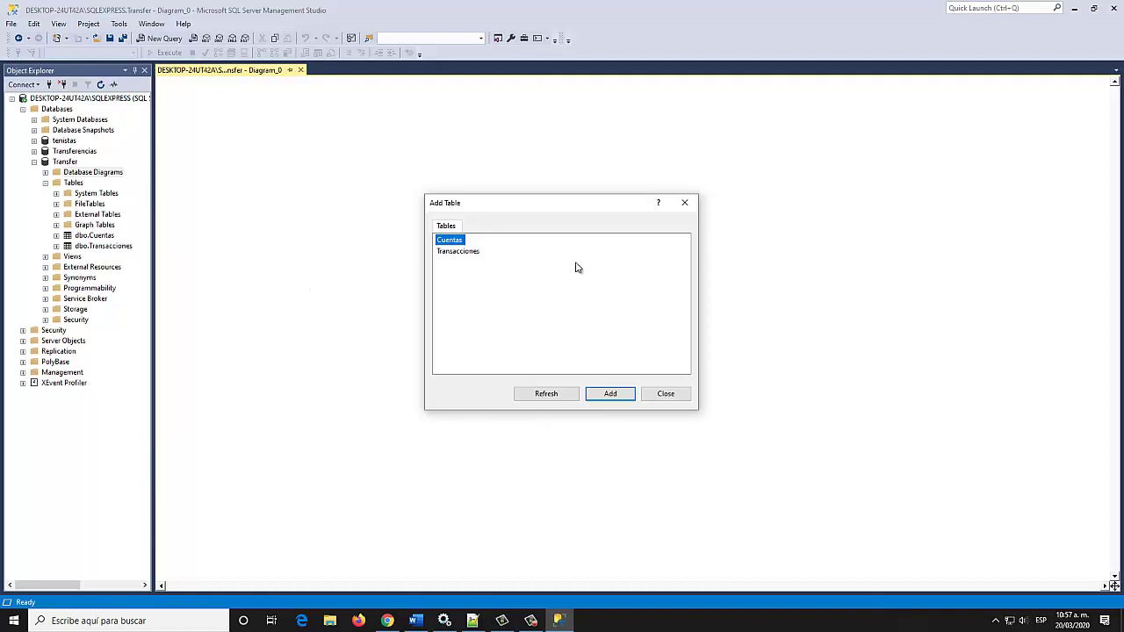
Add the Cuentas and Transacciones tables to the diagram
click(610, 395)
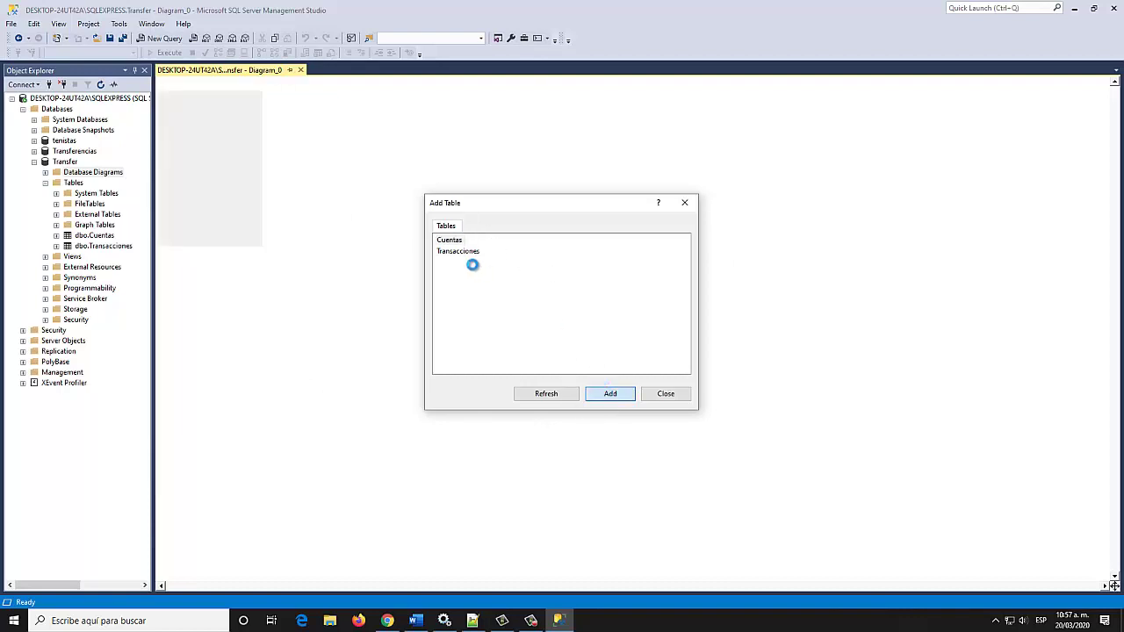
click(614, 394)
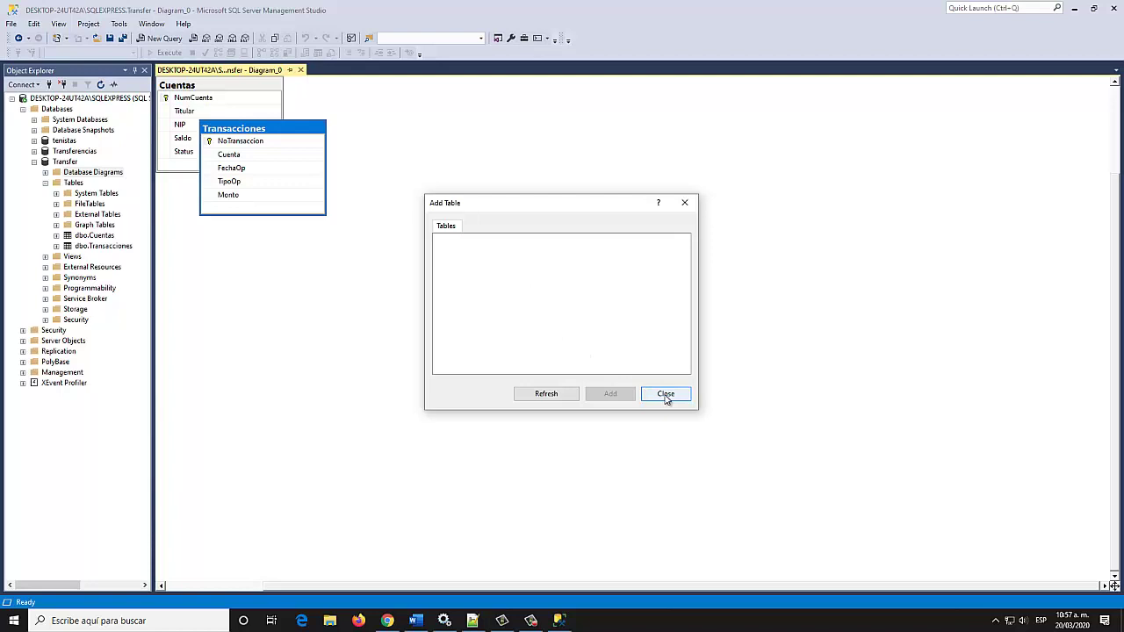
click(666, 395)
Arrange Cuentas and Transacciones side by side near the diagram centre
click(394, 85)
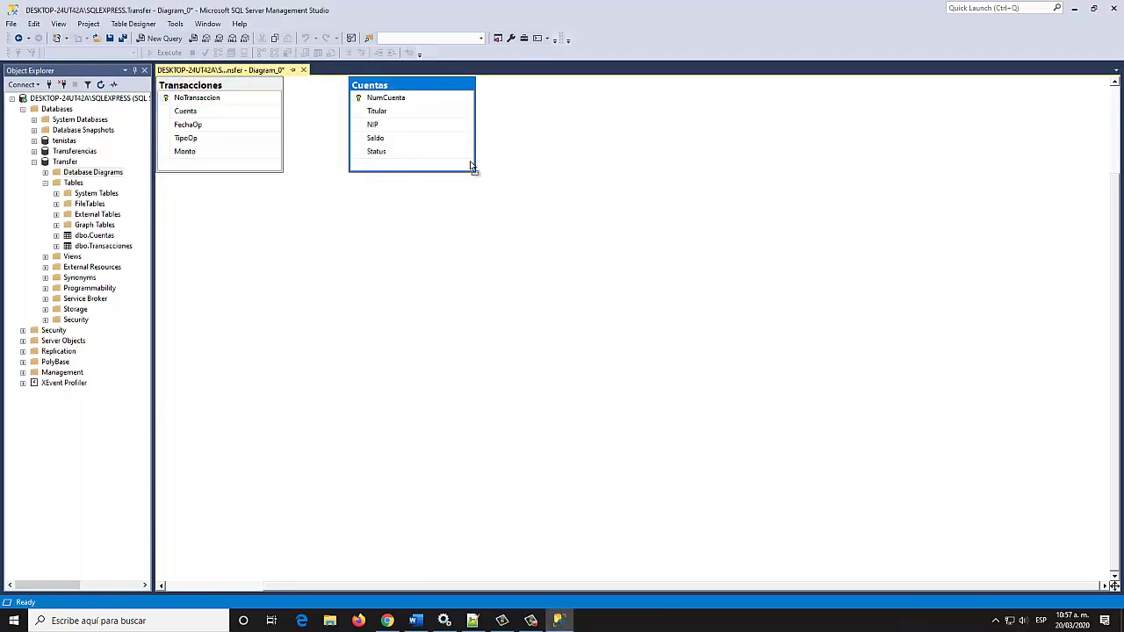
drag(403, 83, 592, 221)
drag(227, 95, 409, 234)
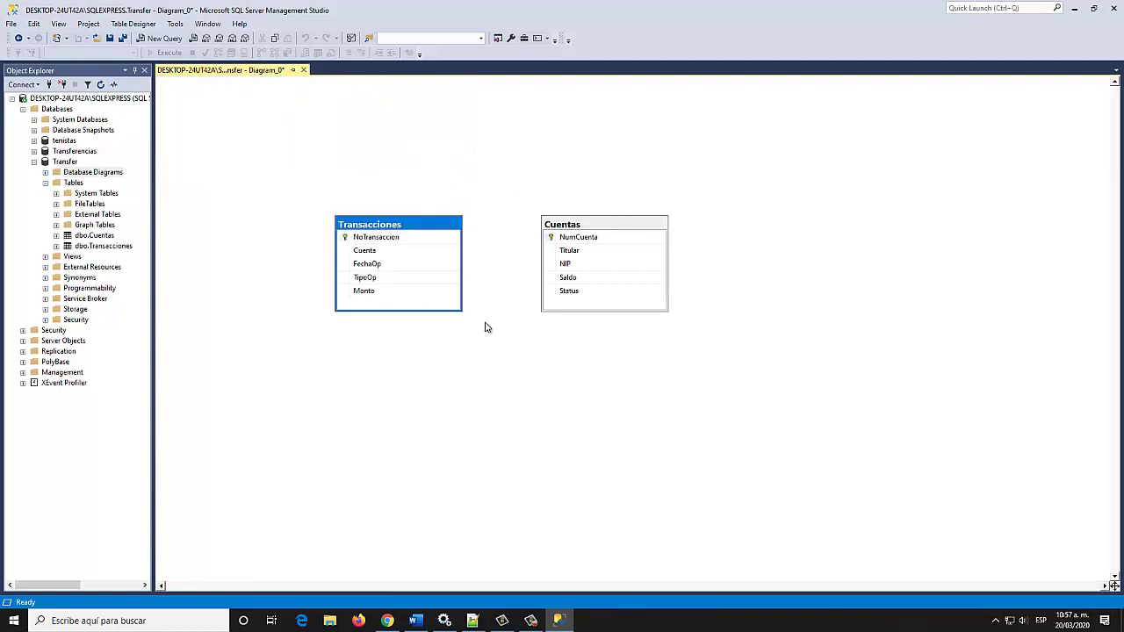
click(487, 327)
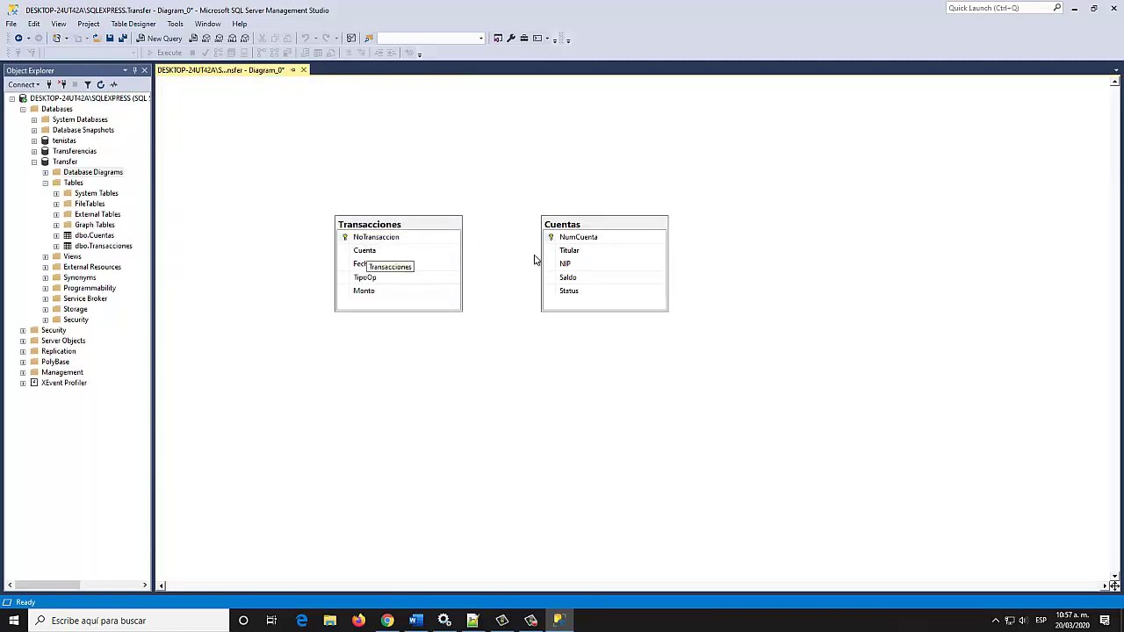
click(584, 238)
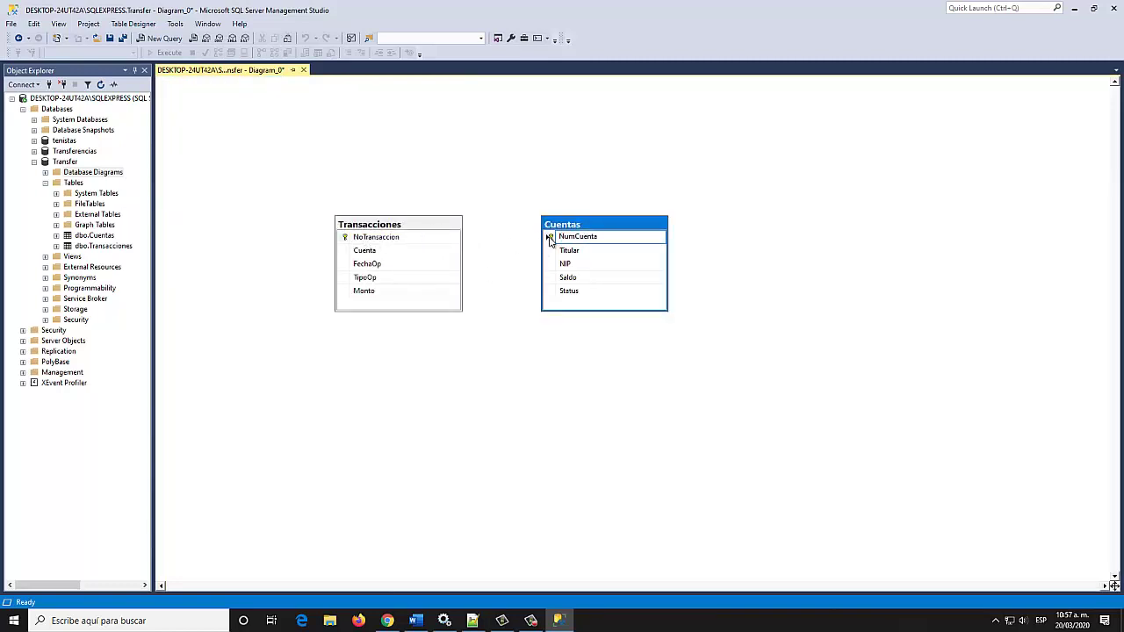
Link Cuentas.NumCuenta to Transacciones.Cuenta as relationship FK_Transacciones_Cuentas
click(550, 239)
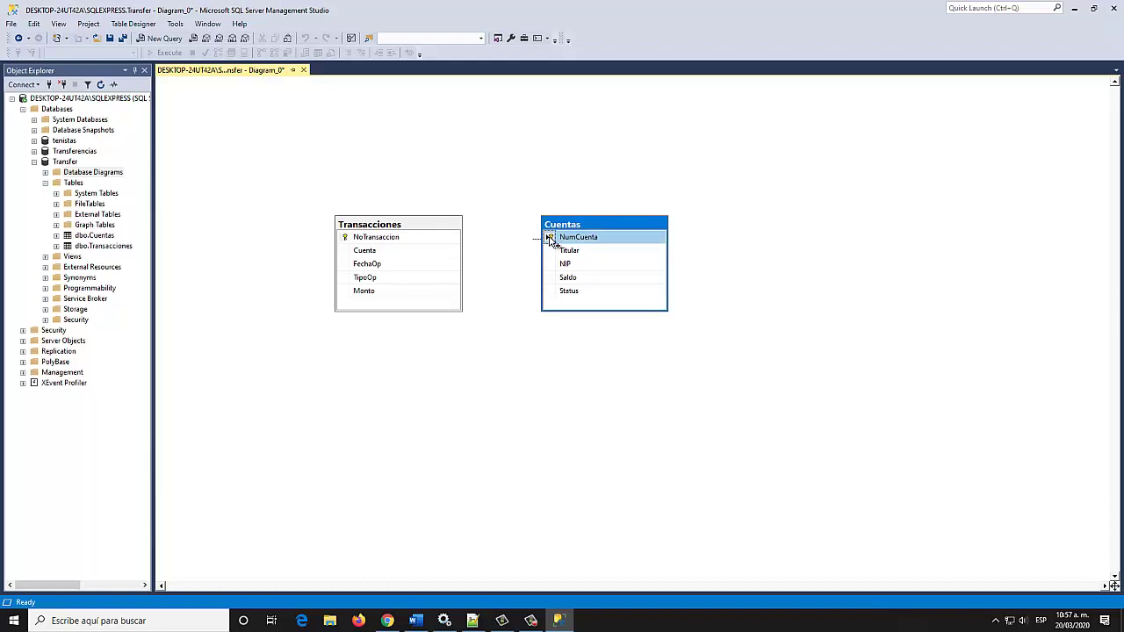
drag(551, 243, 372, 255)
drag(369, 255, 369, 255)
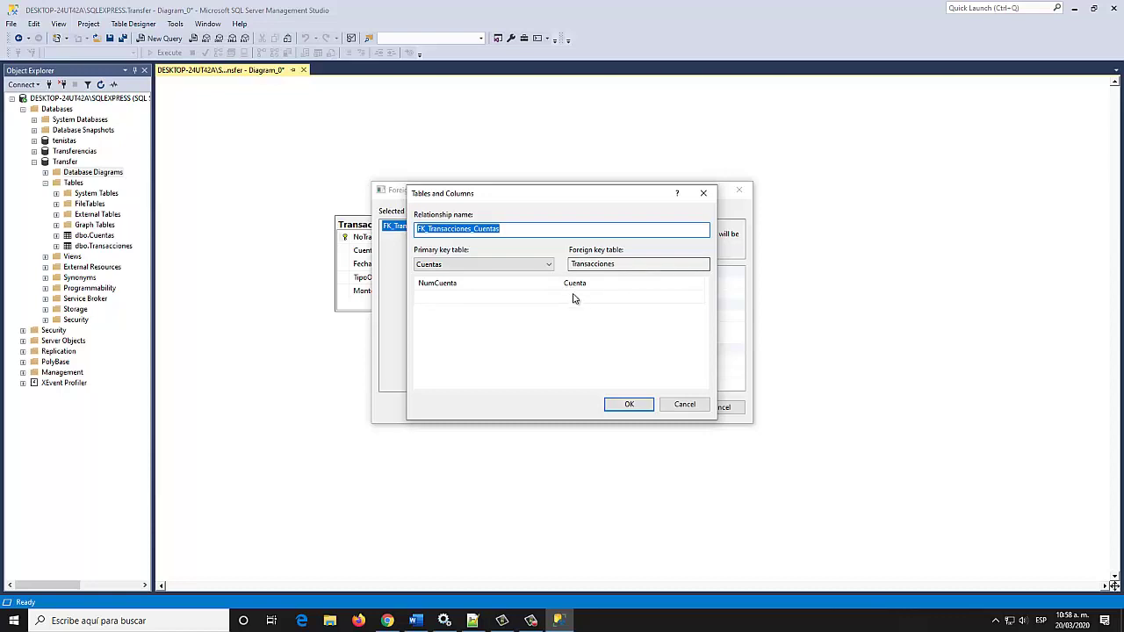
click(640, 403)
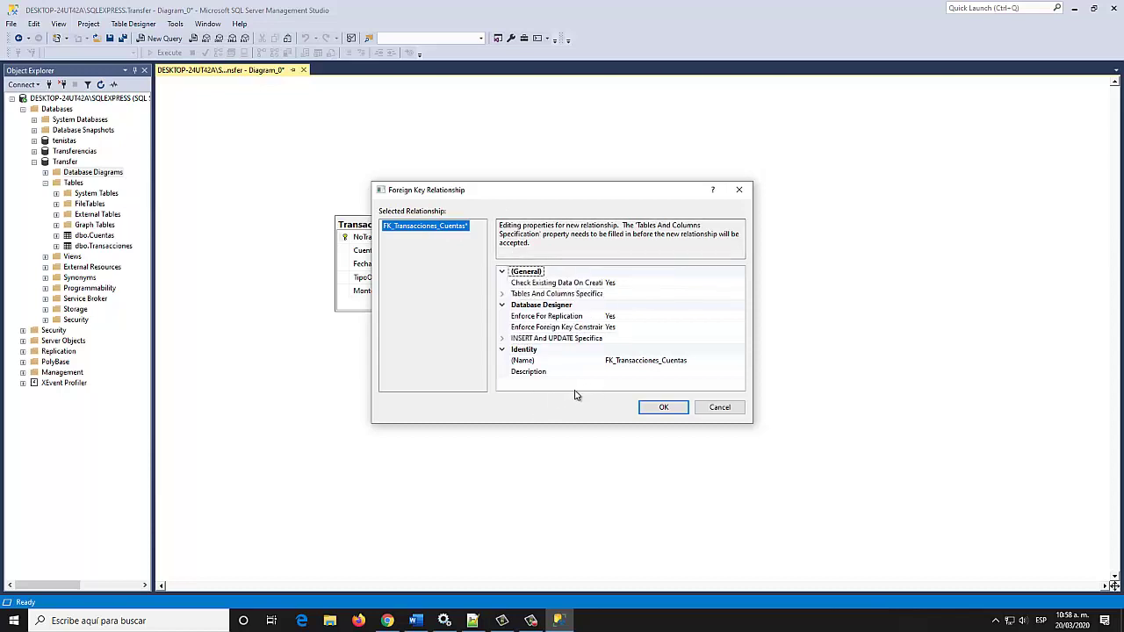
Leave FK_Transacciones_Cuentas's delete and update rules at No Action and create the relationship
click(503, 338)
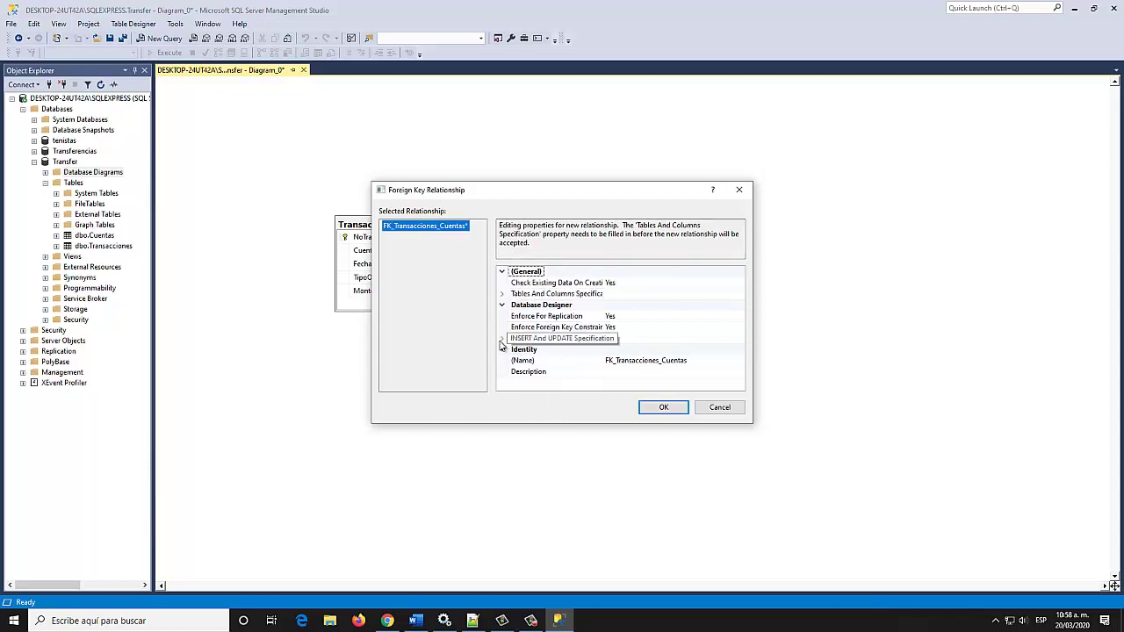
click(503, 338)
scroll(550, 310, down, 1)
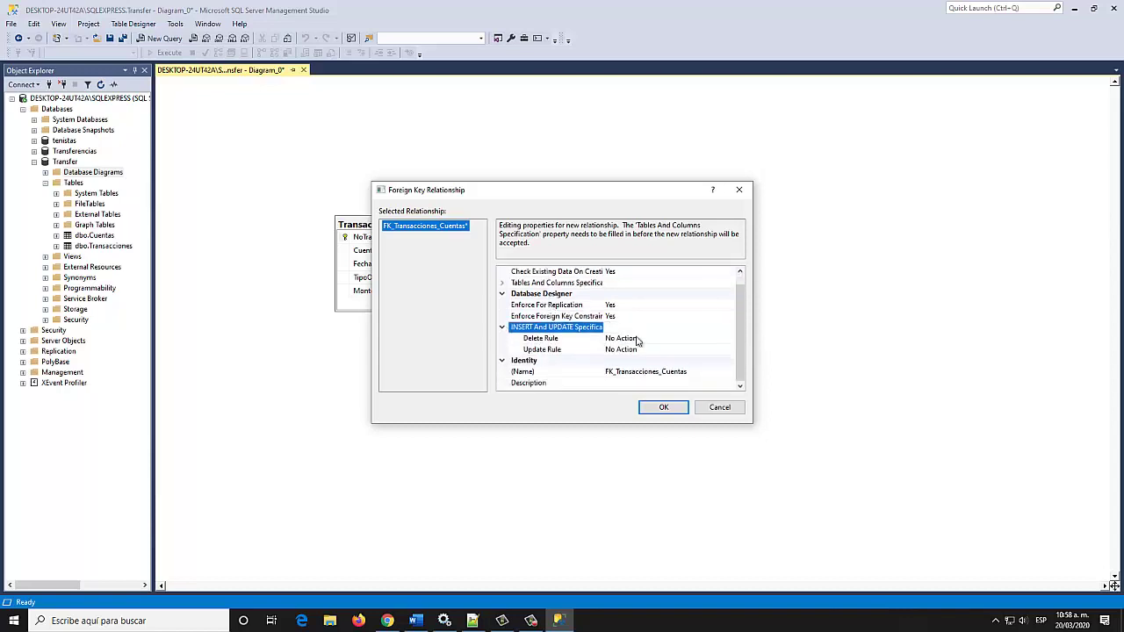
click(567, 340)
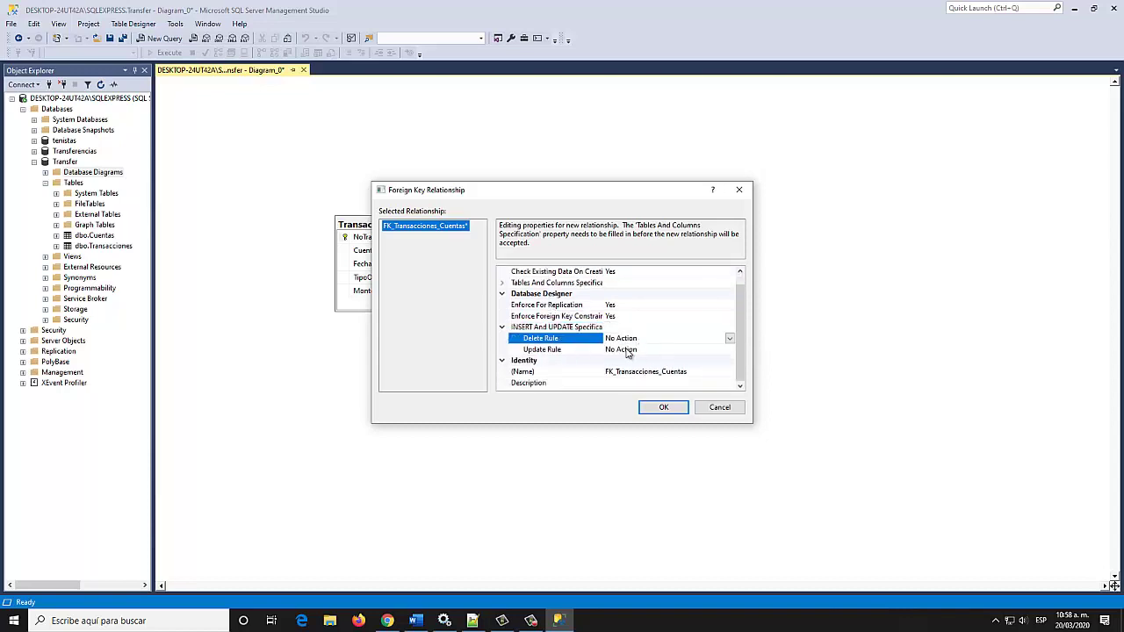
click(569, 351)
click(542, 339)
click(729, 339)
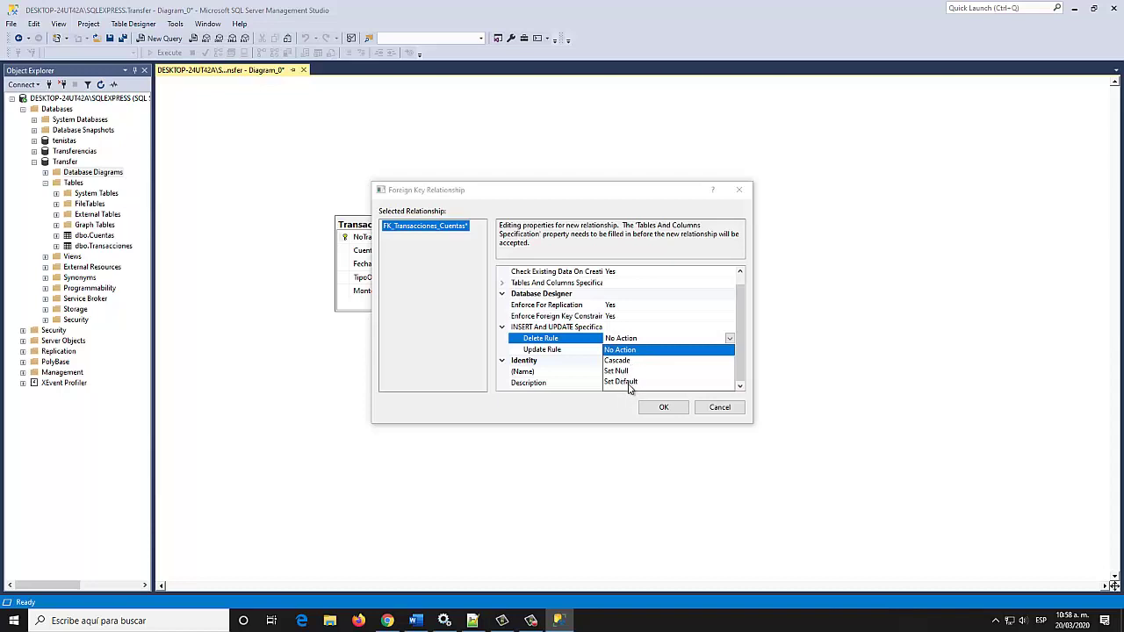
click(653, 335)
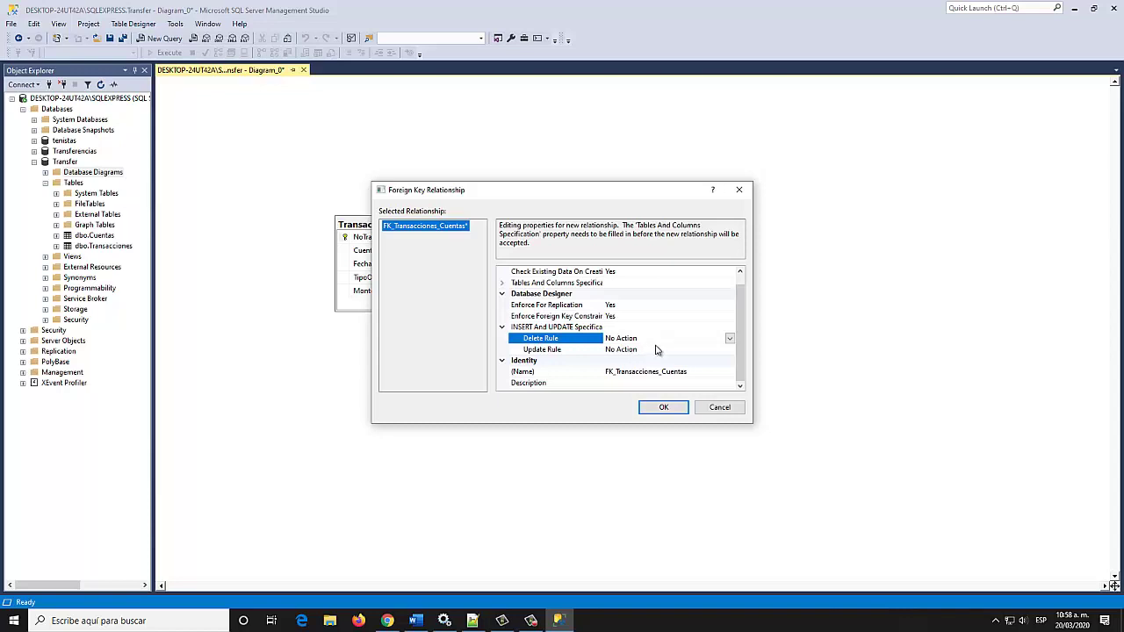
click(664, 410)
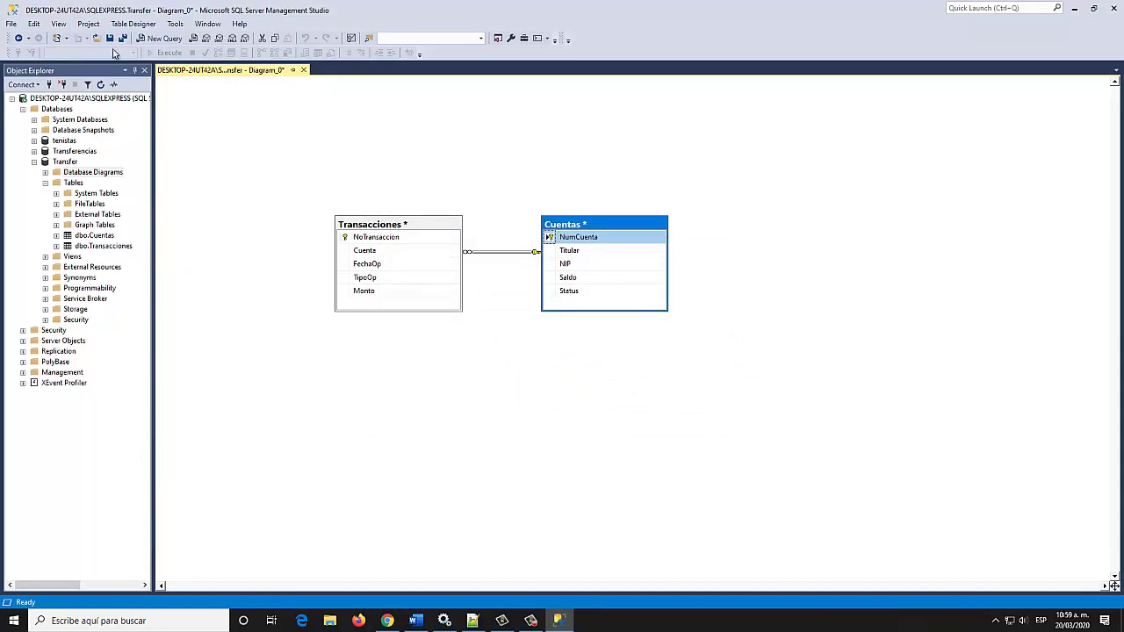
Save the diagram as bdTransfer and confirm saving the Cuentas and Transacciones tables
click(109, 39)
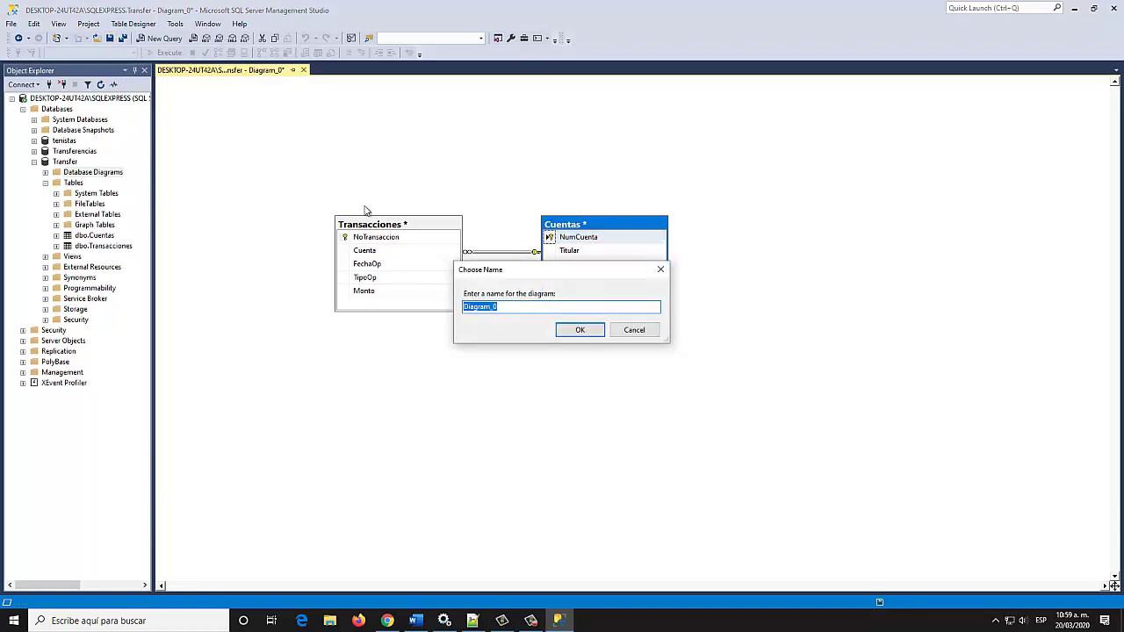
drag(535, 274, 582, 334)
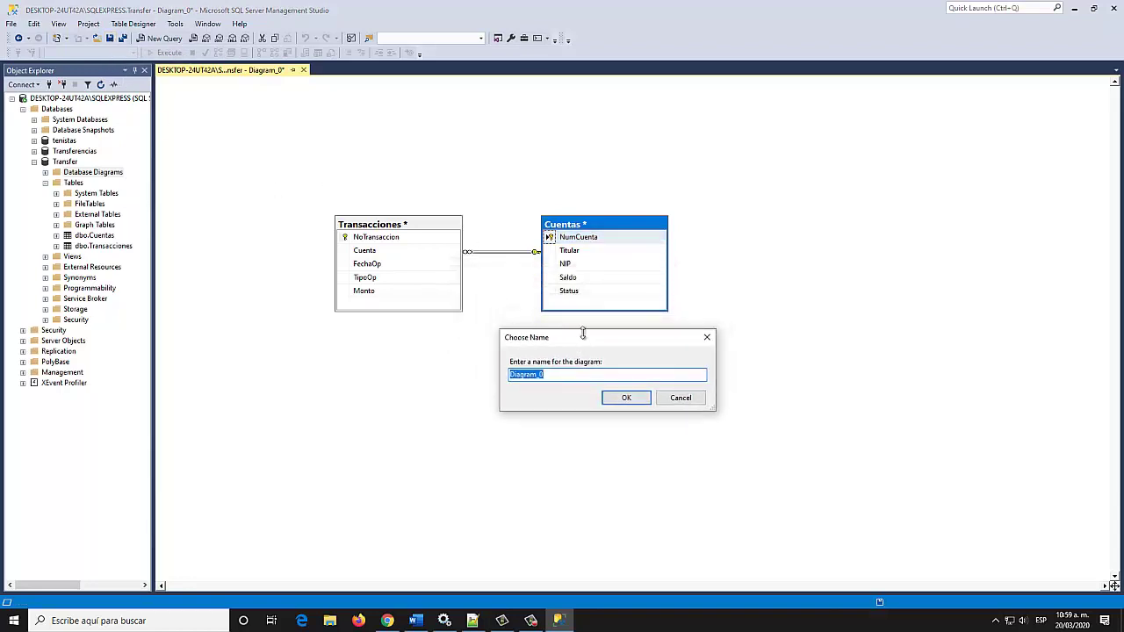
text(bdTransfer)
click(626, 400)
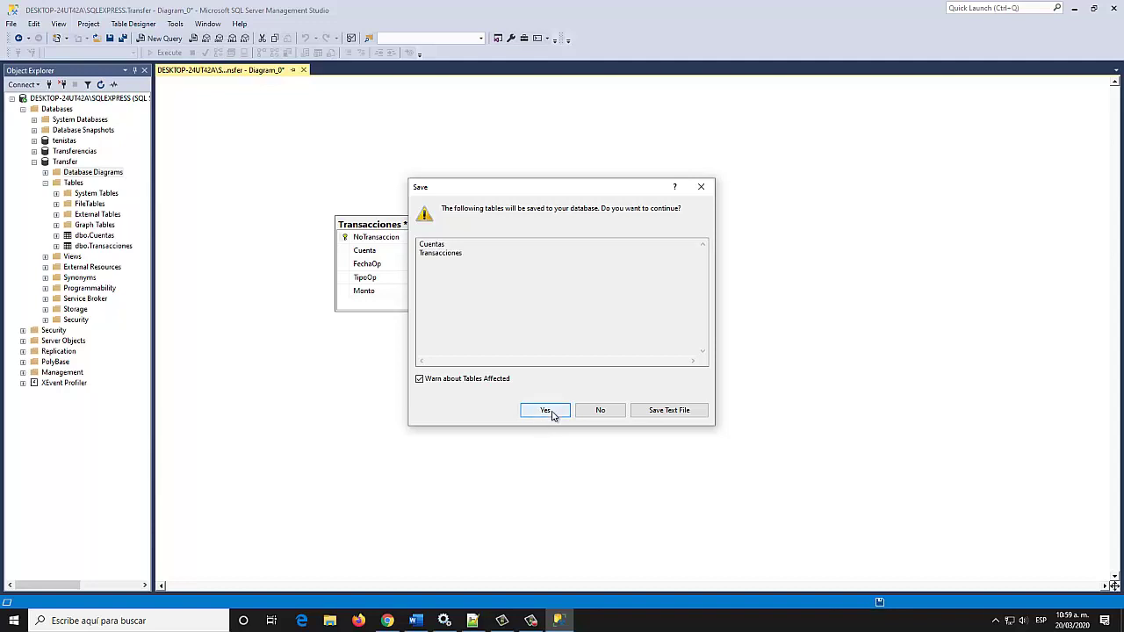
click(546, 411)
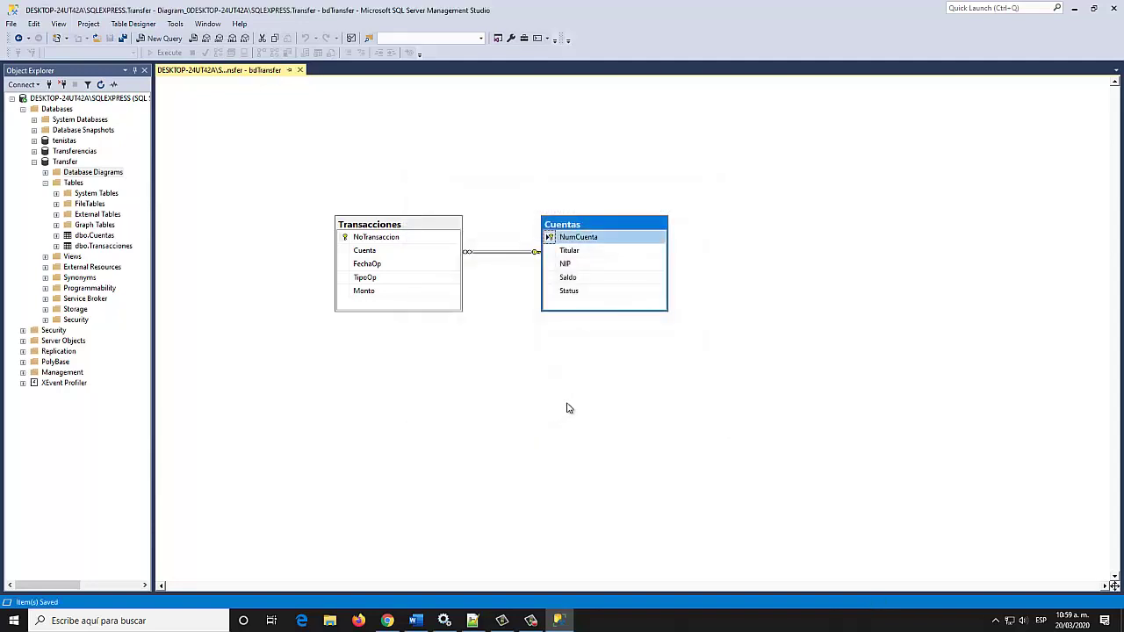
Close the bdTransfer diagram and inspect the Keys of dbo.Transacciones and dbo.Cuentas
click(299, 70)
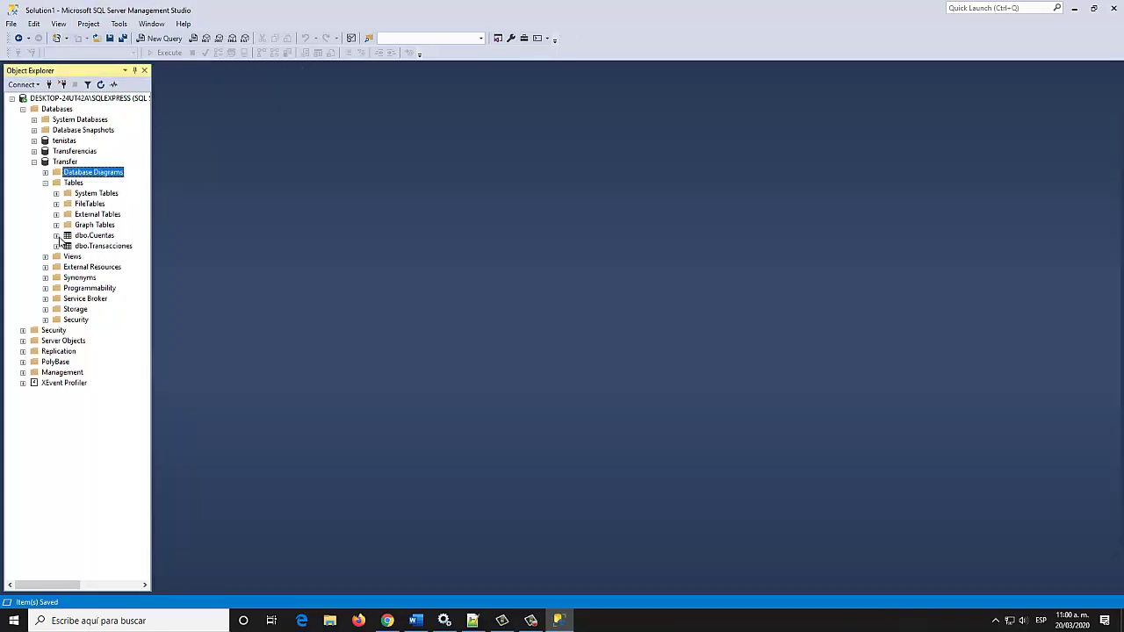
click(56, 246)
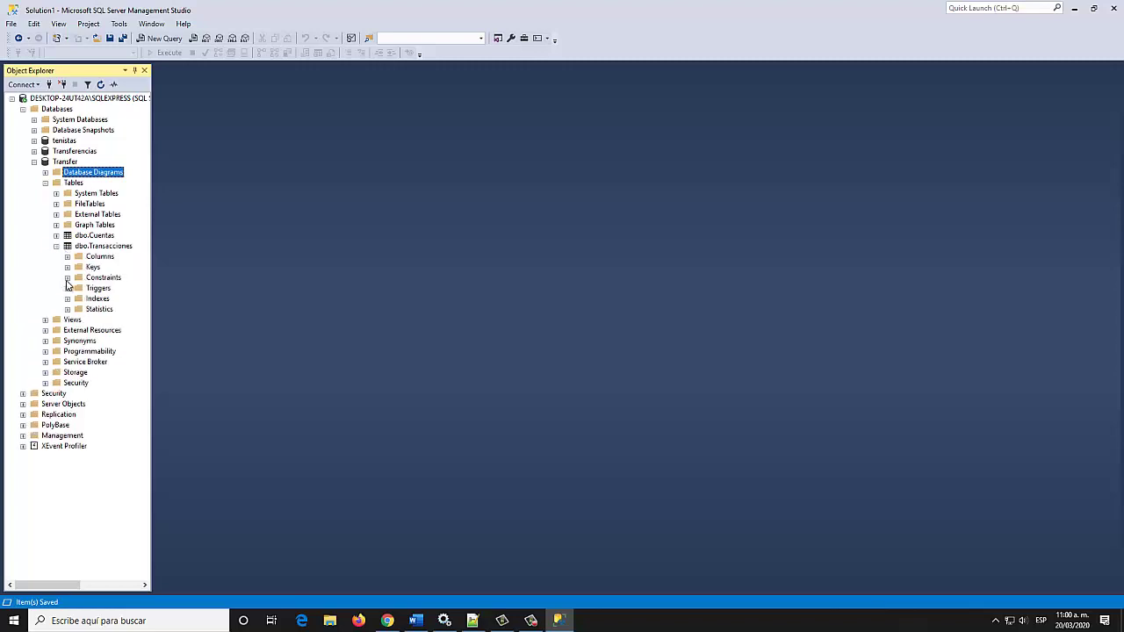
click(67, 268)
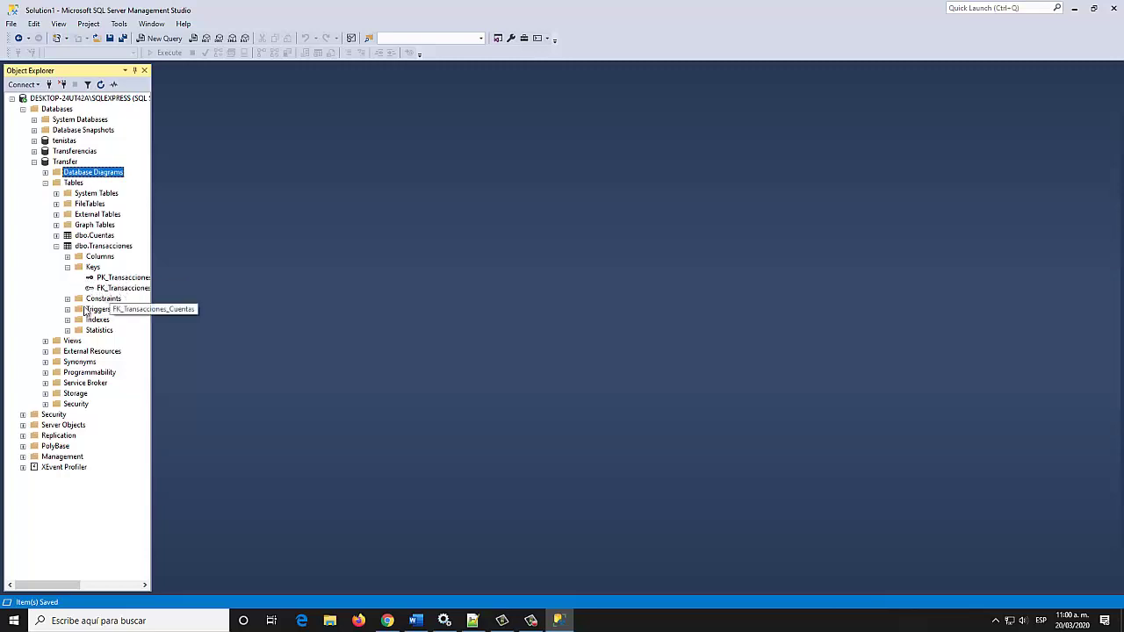
click(56, 236)
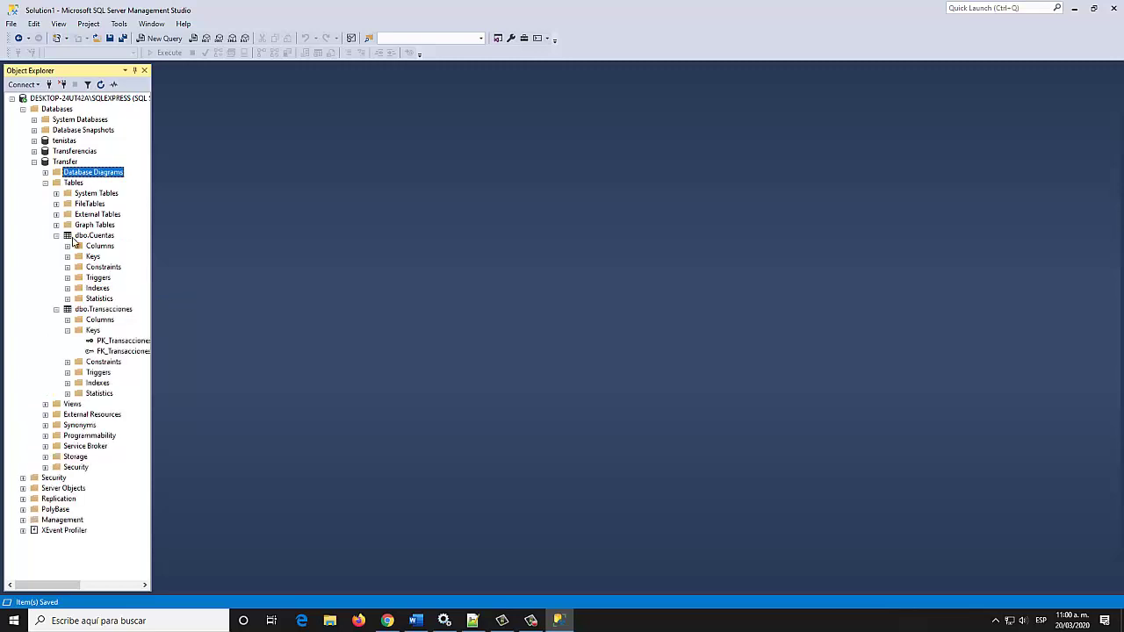
click(68, 256)
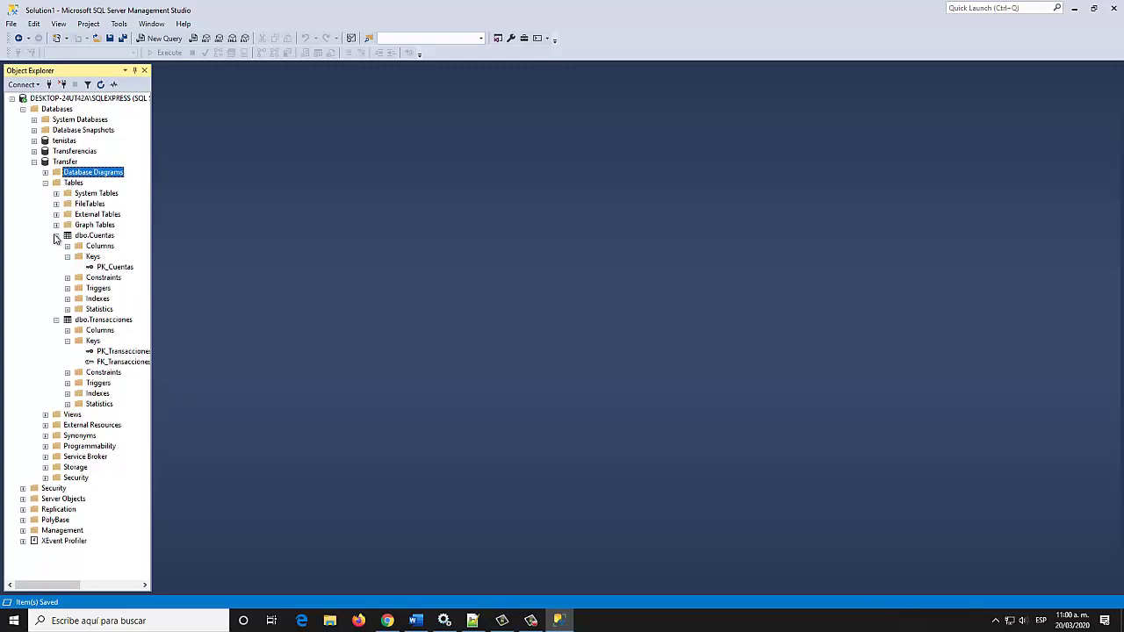
click(56, 235)
click(57, 246)
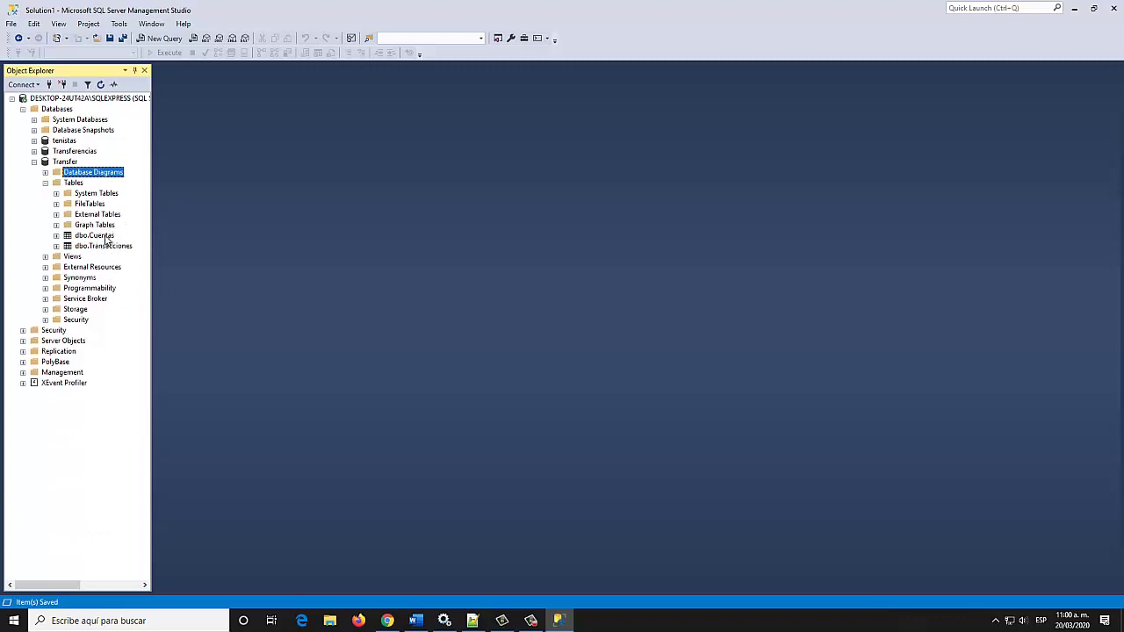
click(102, 237)
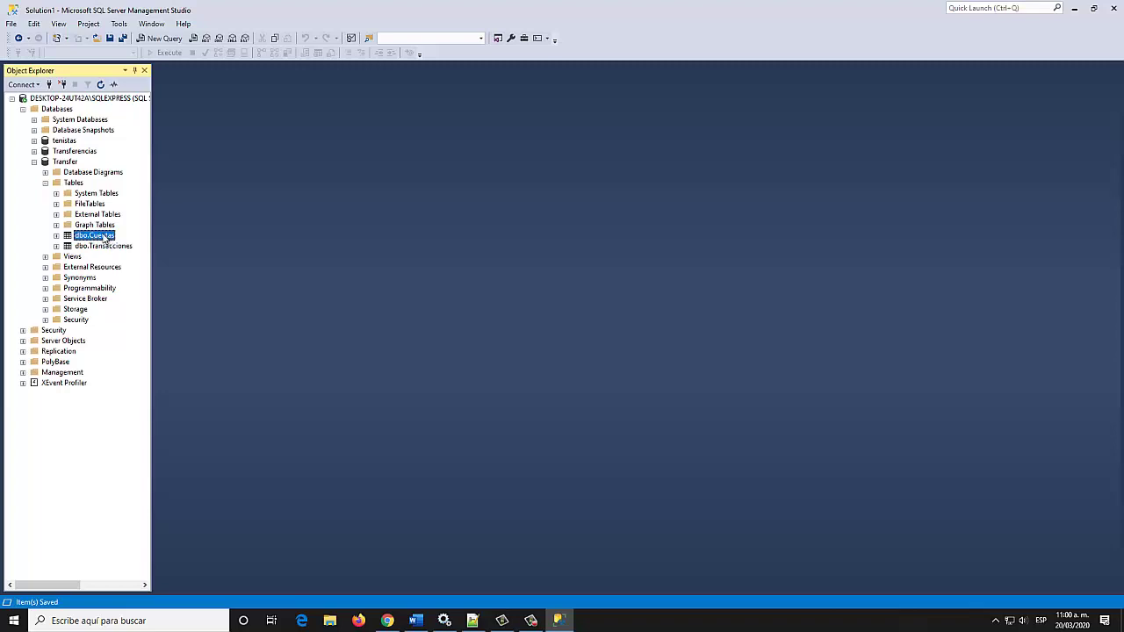
Open dbo.Cuentas for row editing and enter a first ACTIVA account with balance 25220
right_click(100, 237)
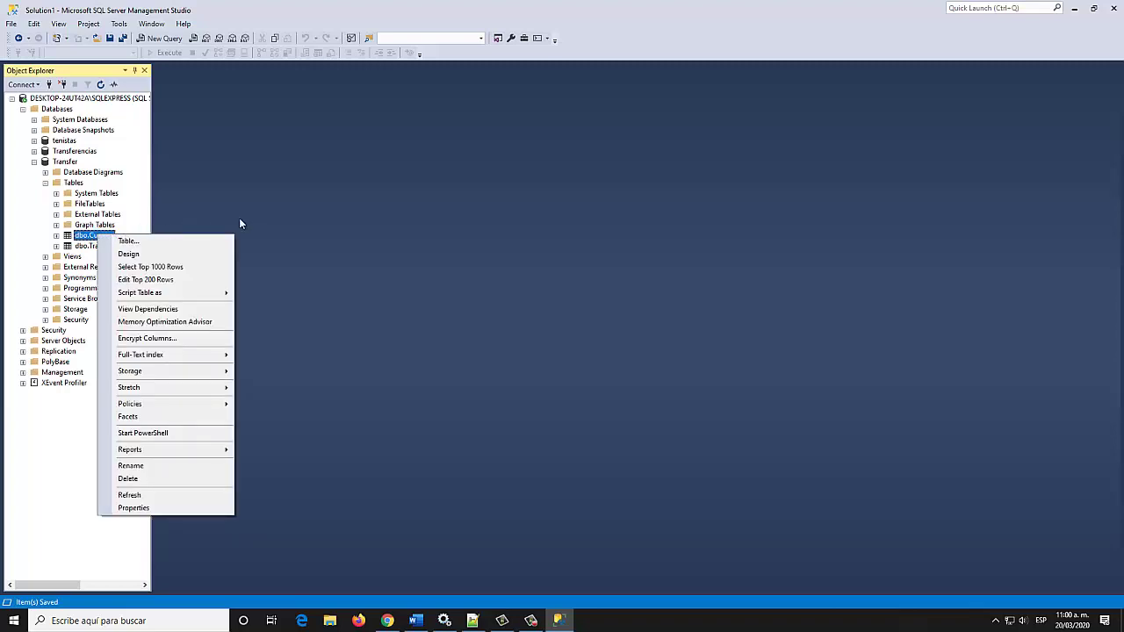
click(174, 281)
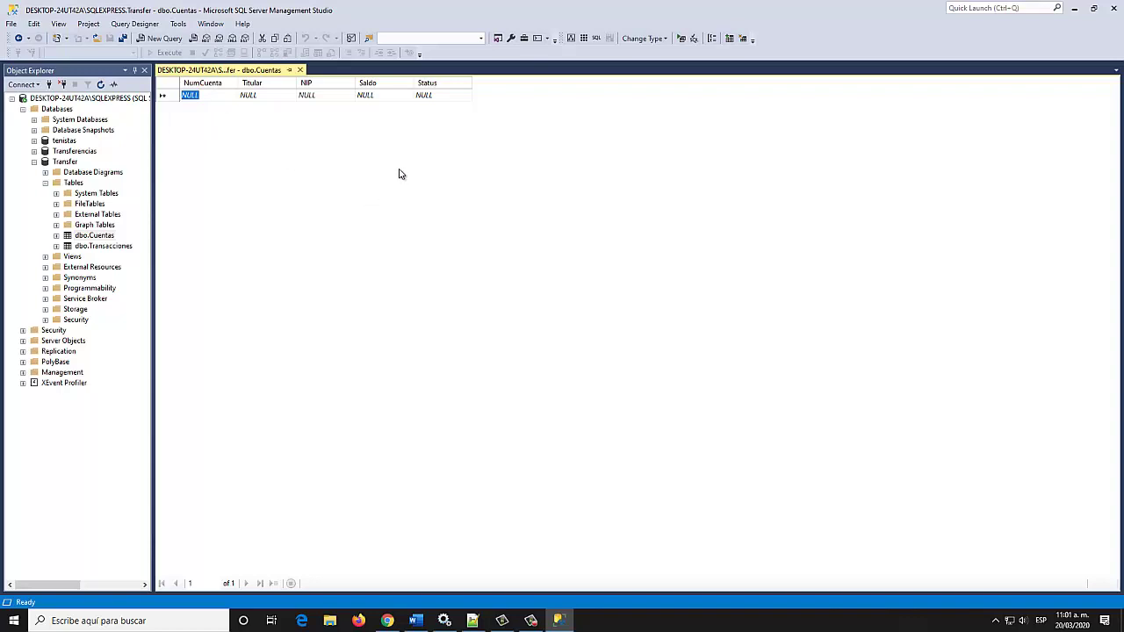
text(11111)
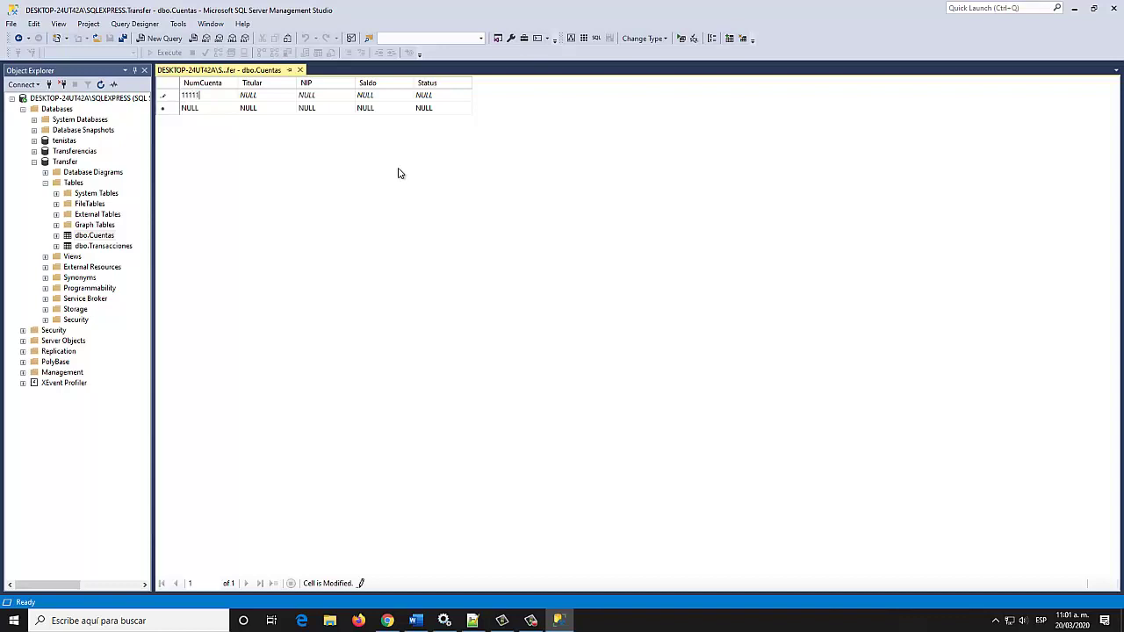
key(BackSpace)
key(BackSpace)
key(BackSpace)
key(BackSpace)
click(255, 95)
text(I)
key(Tab)
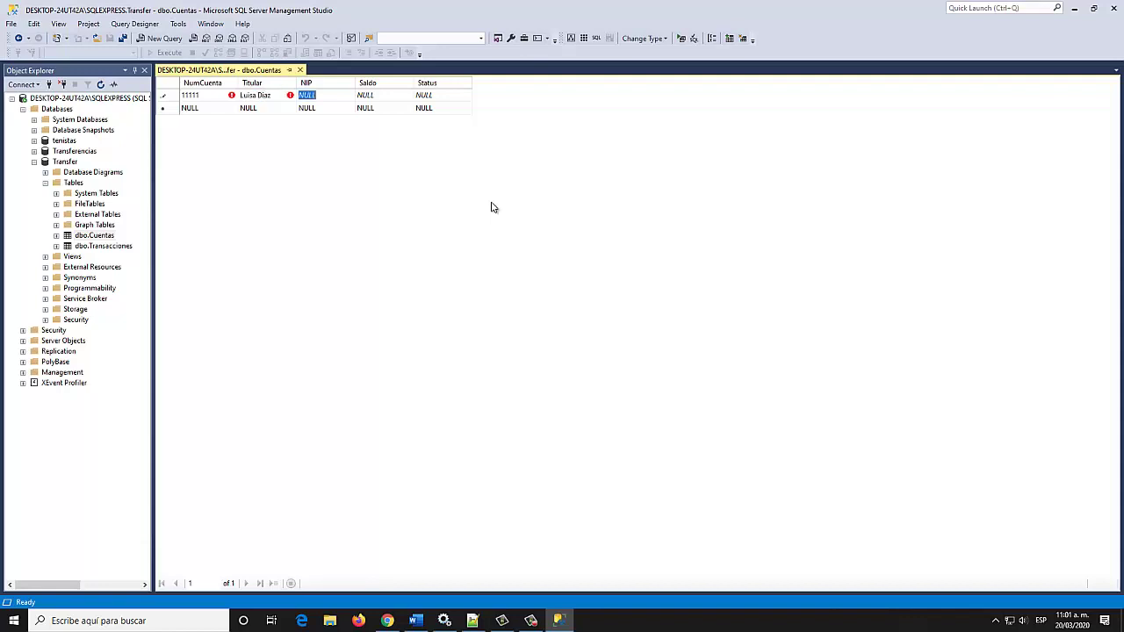
text(1111)
key(Tab)
text(25)
key(Tab)
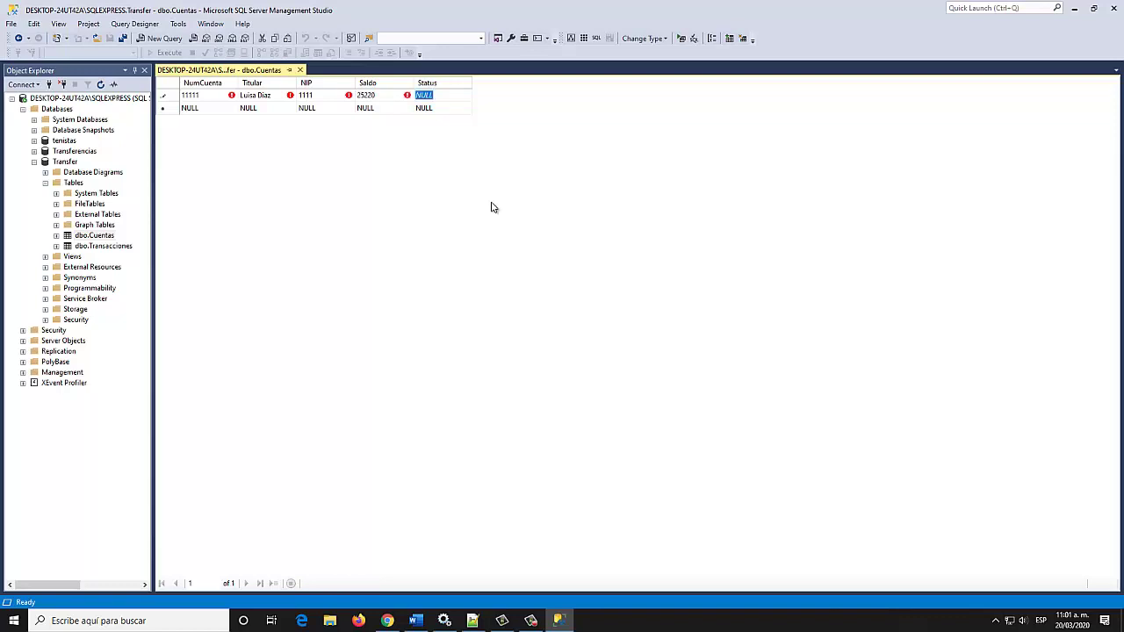
text(ACTIVA)
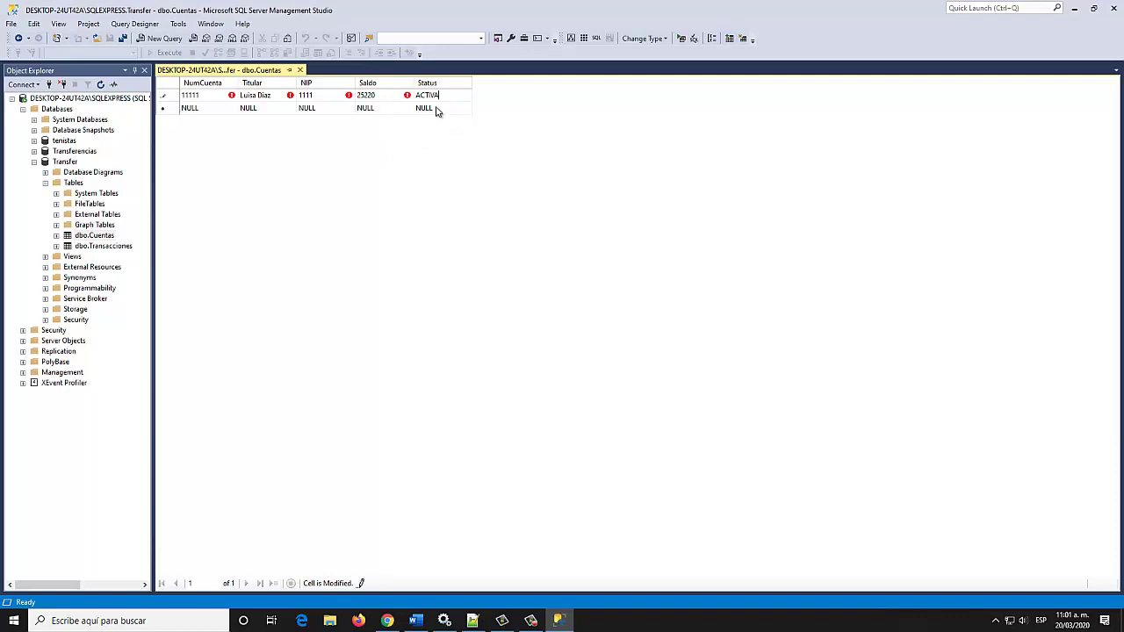
Add a second account with its holder name, PIN, balance 1520 and status ACTIVA
click(205, 108)
text(22222)
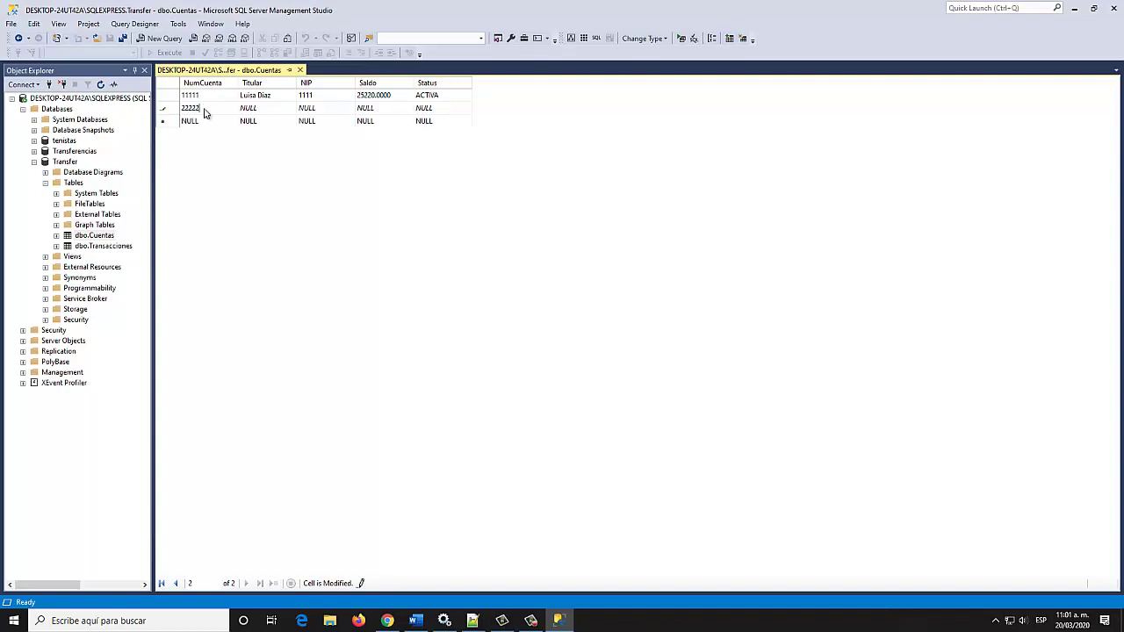
key(Tab)
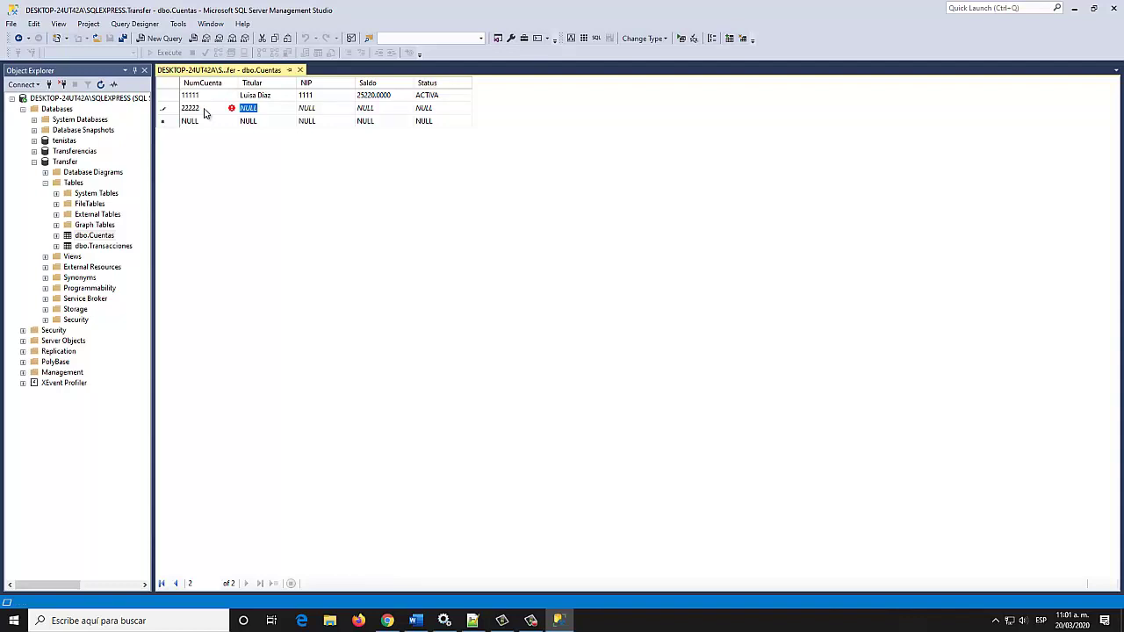
text(aA)
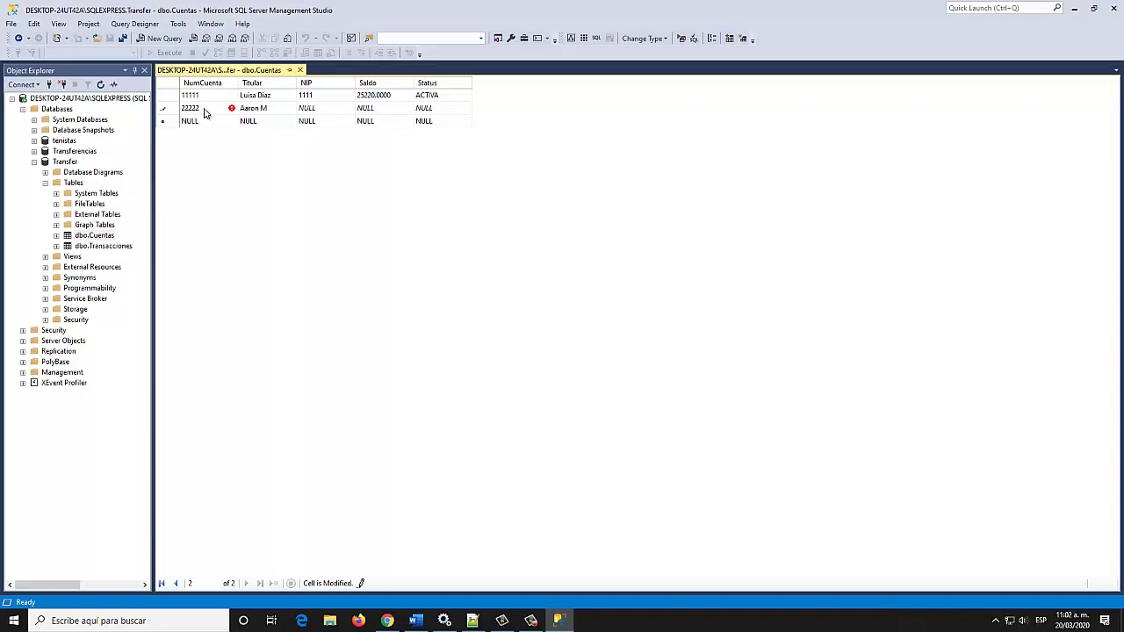
key(Tab)
text(2222)
key(Tab)
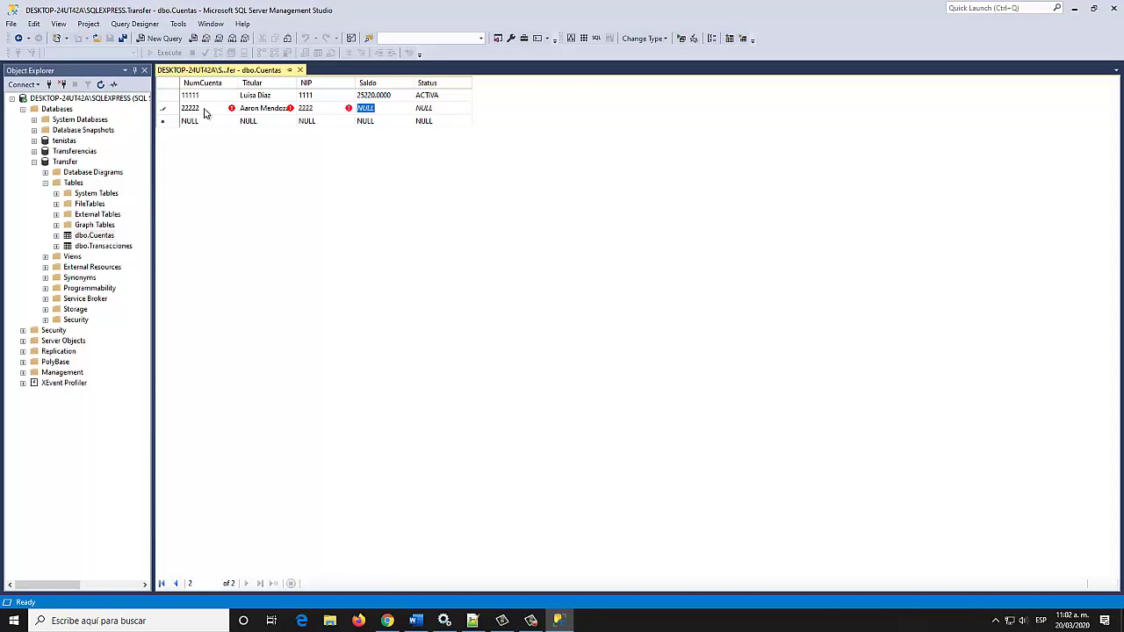
text(1520)
key(Tab)
text(AC)
text(VA)
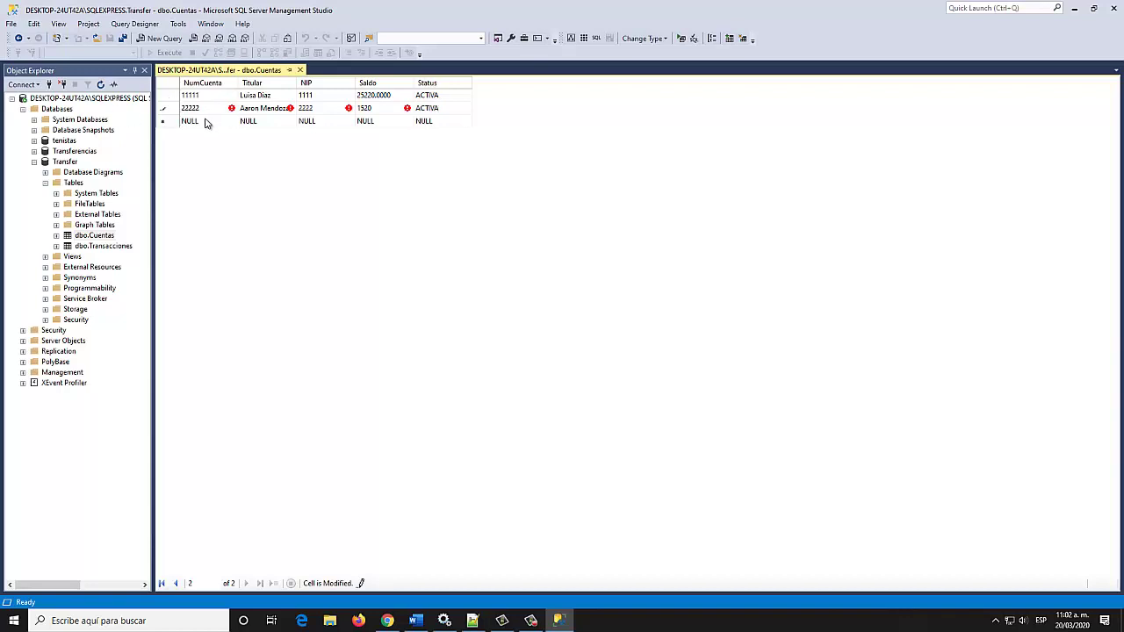
Save the second row and enter a third account with balance 550 and status INACTIVA
click(206, 120)
text(3333)
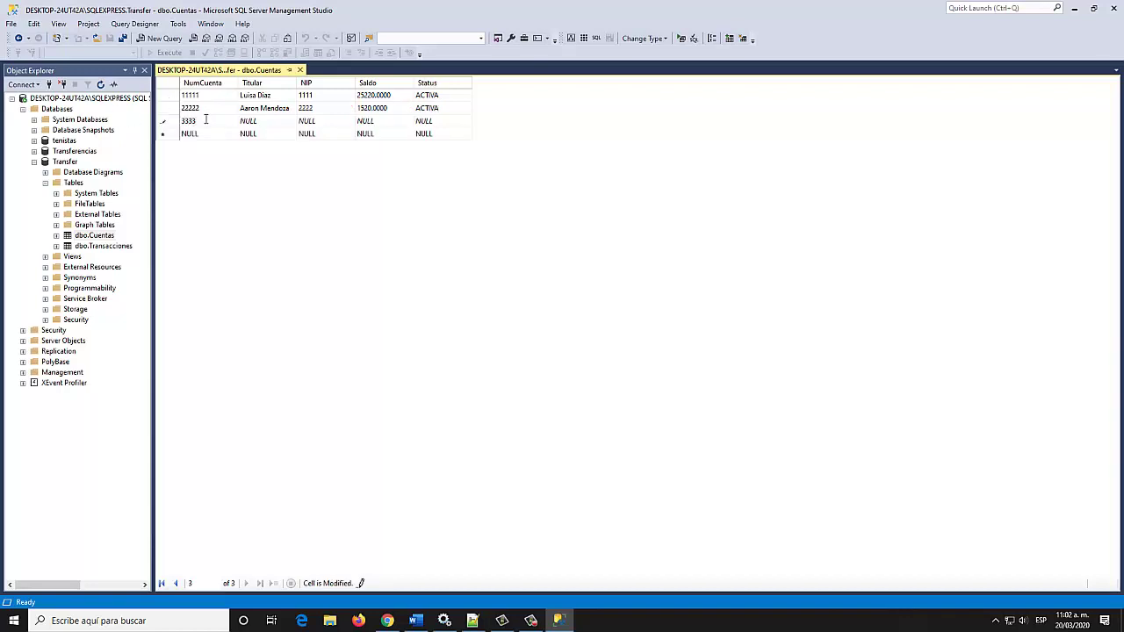
text(3)
key(Tab)
key(Tab)
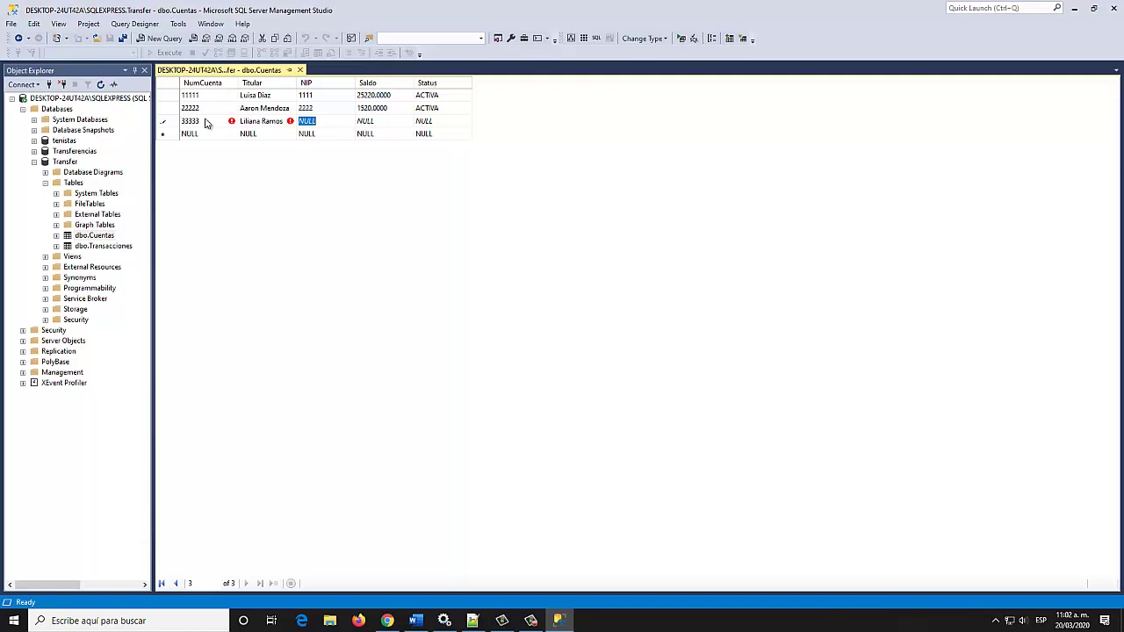
text(9999)
key(Tab)
text(500)
key(BackSpace)
key(BackSpace)
key(BackSpace)
text(550)
key(Tab)
text(INAC)
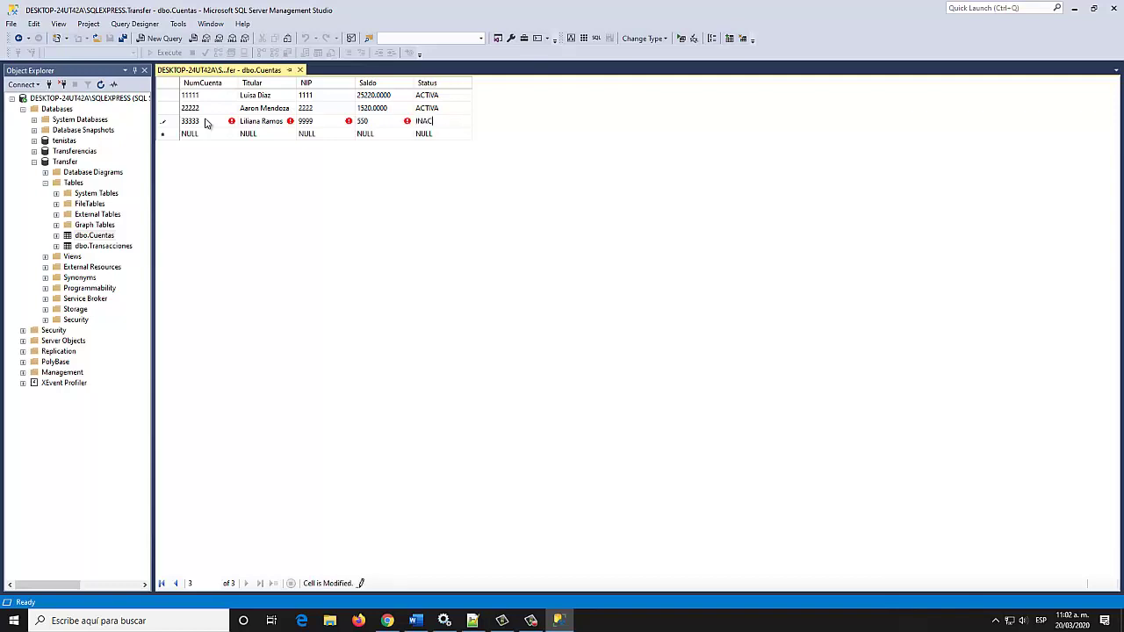
text(TIVA)
Start a fourth account with number, holder name and partial PIN, then try saving it without Status
click(189, 134)
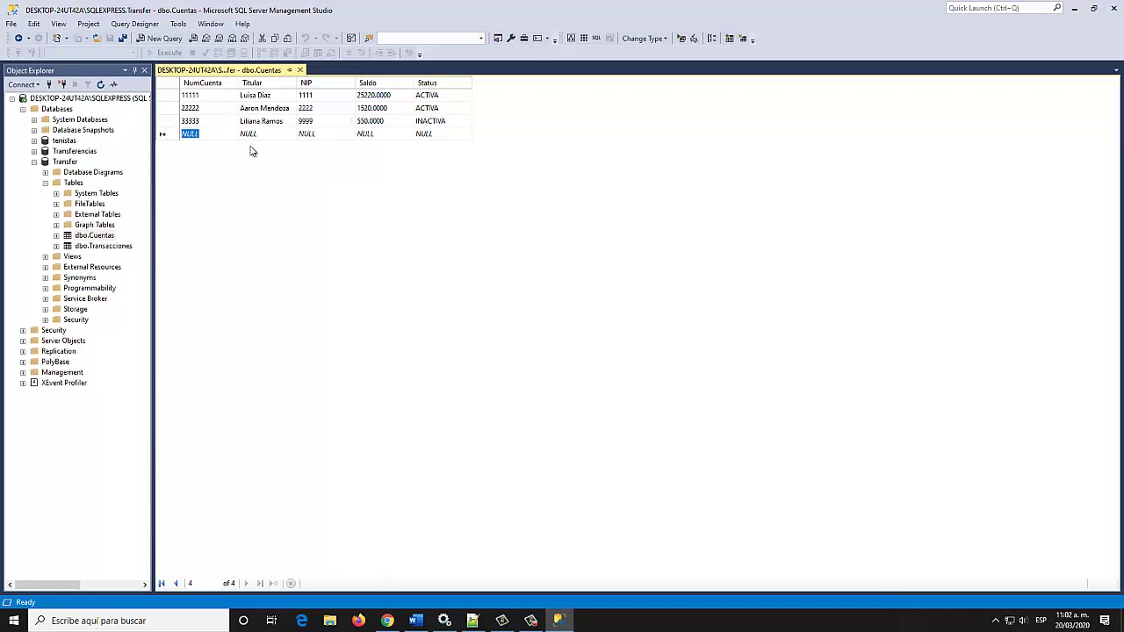
text(444)
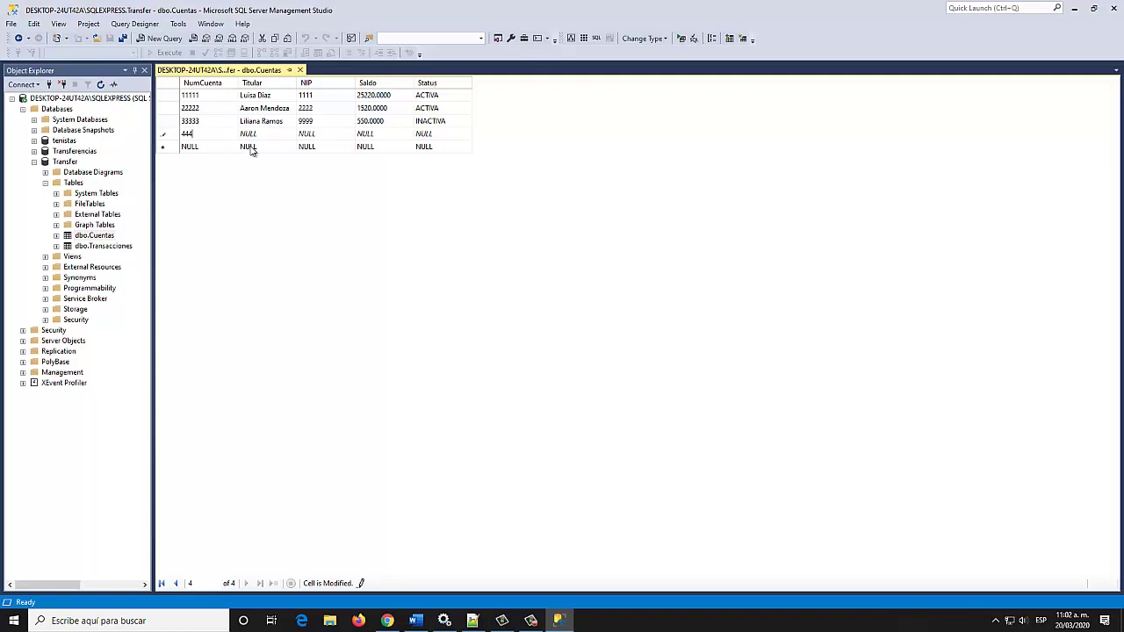
text(44)
key(Tab)
text(Ana A)
text(p)
key(BackSpace)
key(BackSpace)
key(Tab)
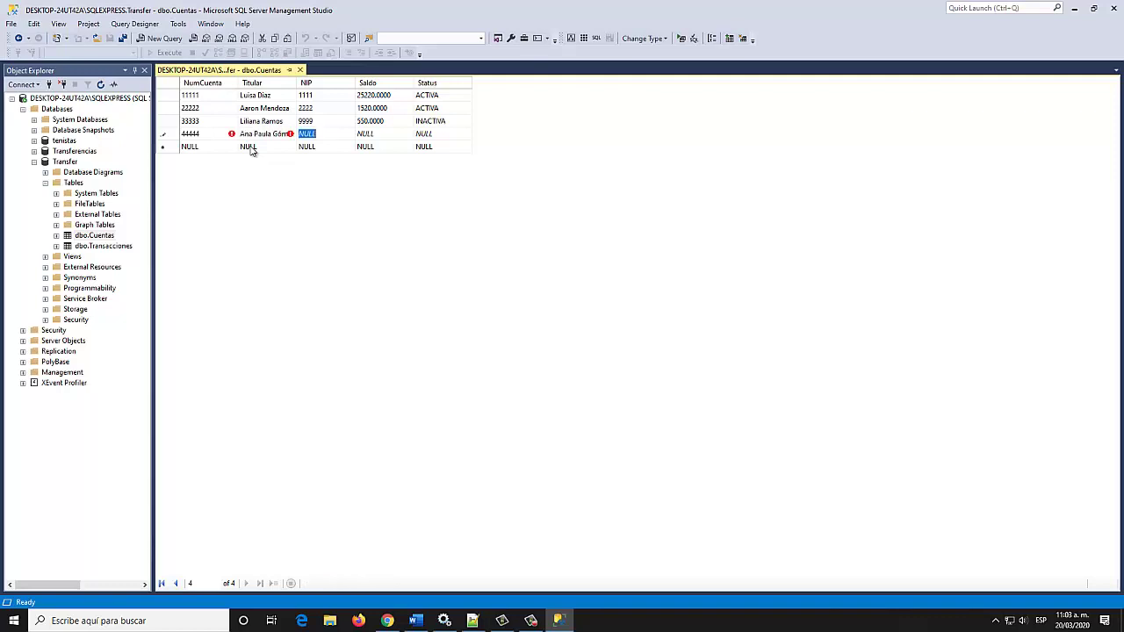
text(98)
click(250, 147)
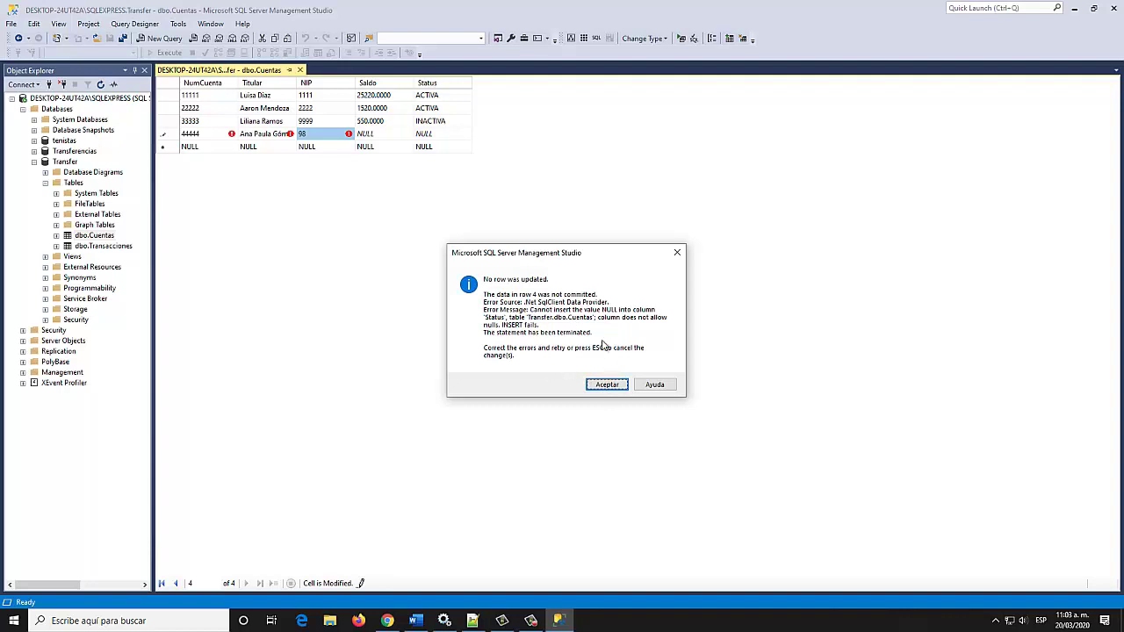
Dismiss the error, finish the fourth account's PIN and enter balance 125000
click(606, 384)
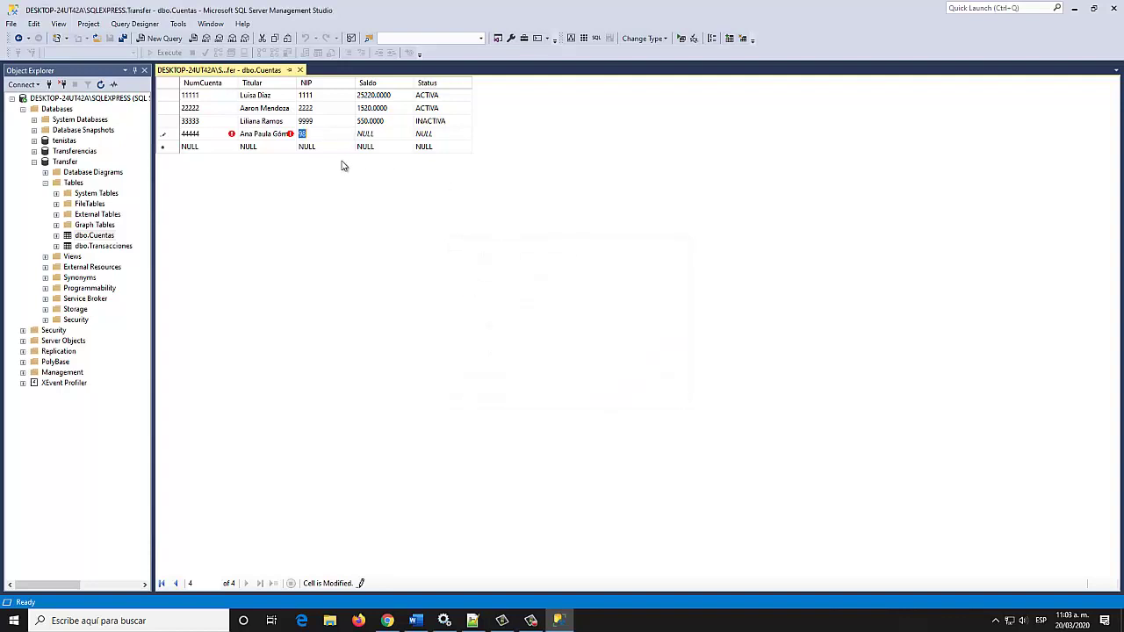
click(325, 133)
text(76)
click(377, 137)
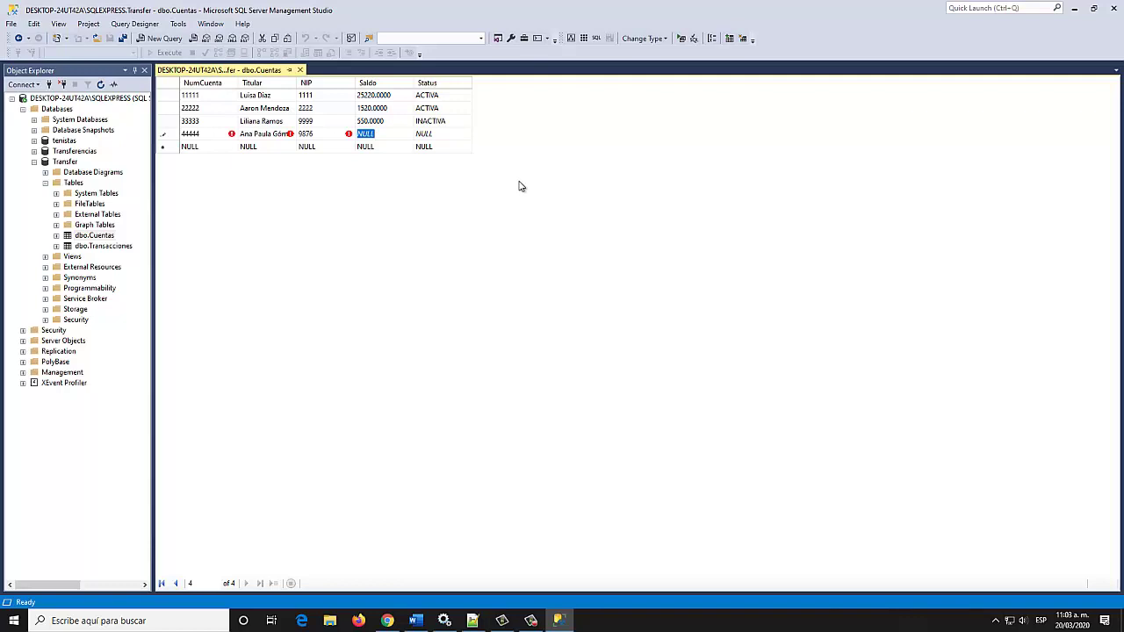
text(125000)
Enter status INACTIVA, correcting the misspelling, and commit the fourth row
click(456, 133)
text(IANCTIVA)
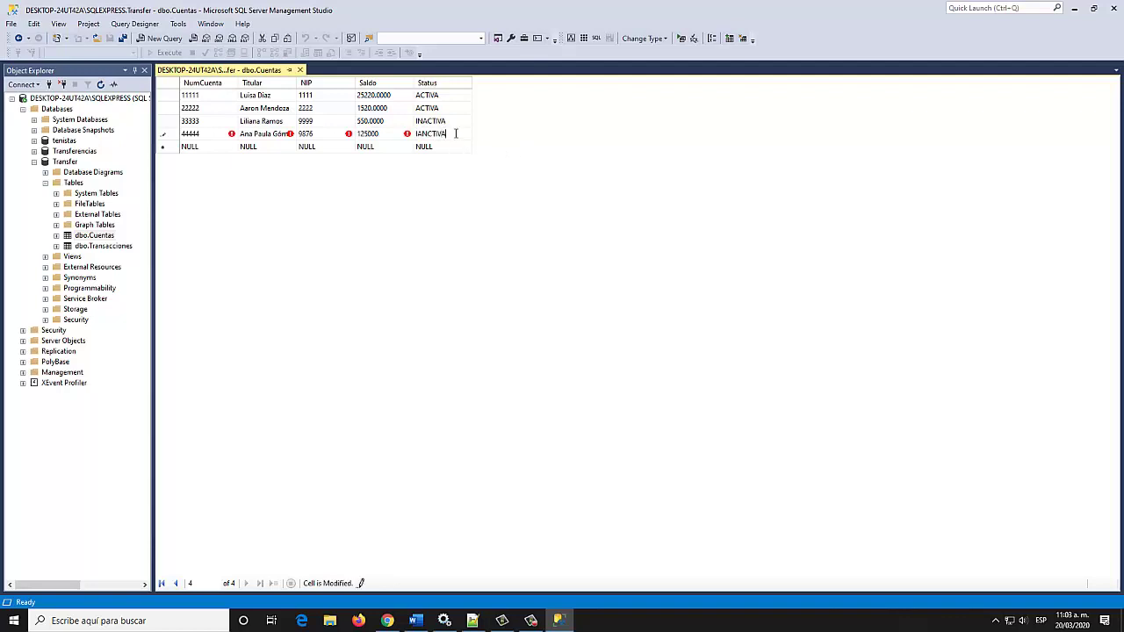
key(Left)
key(Left)
key(Left)
key(Left)
key(Left)
text(A)
key(Left)
key(BackSpace)
key(Right)
key(Up)
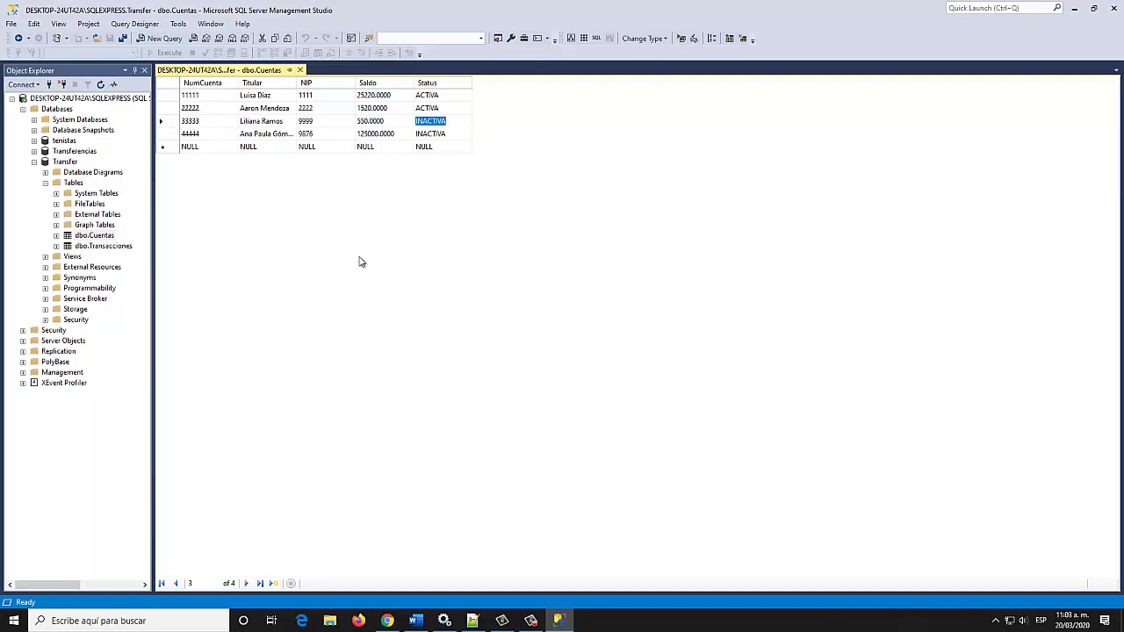
Close the Cuentas grid and open dbo.Transacciones with Edit Top 200 Rows
click(299, 70)
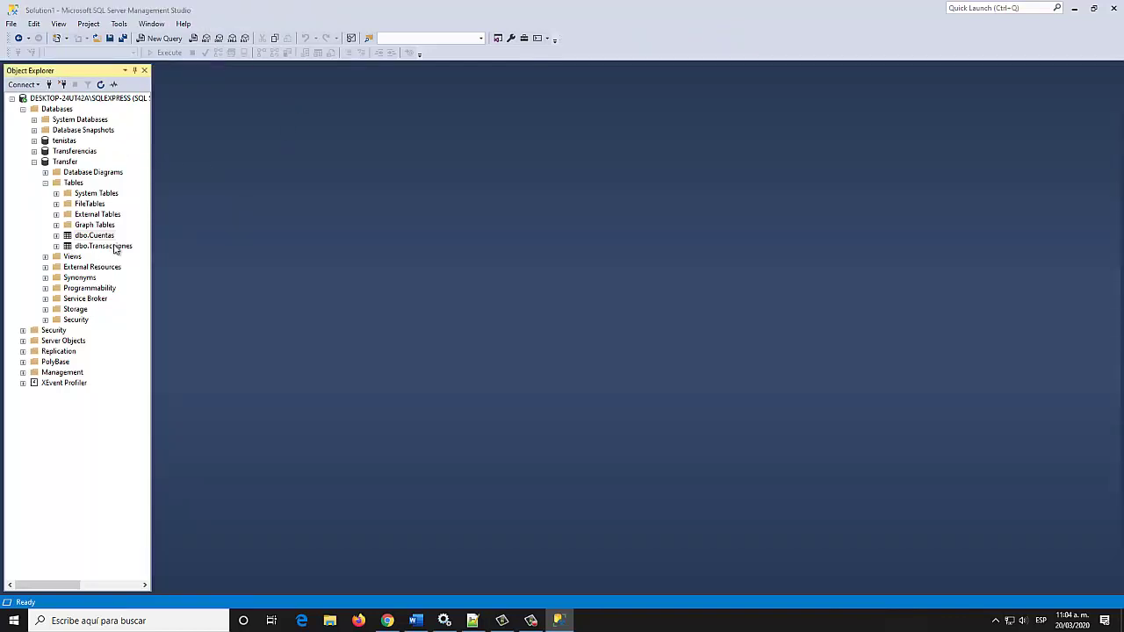
right_click(114, 248)
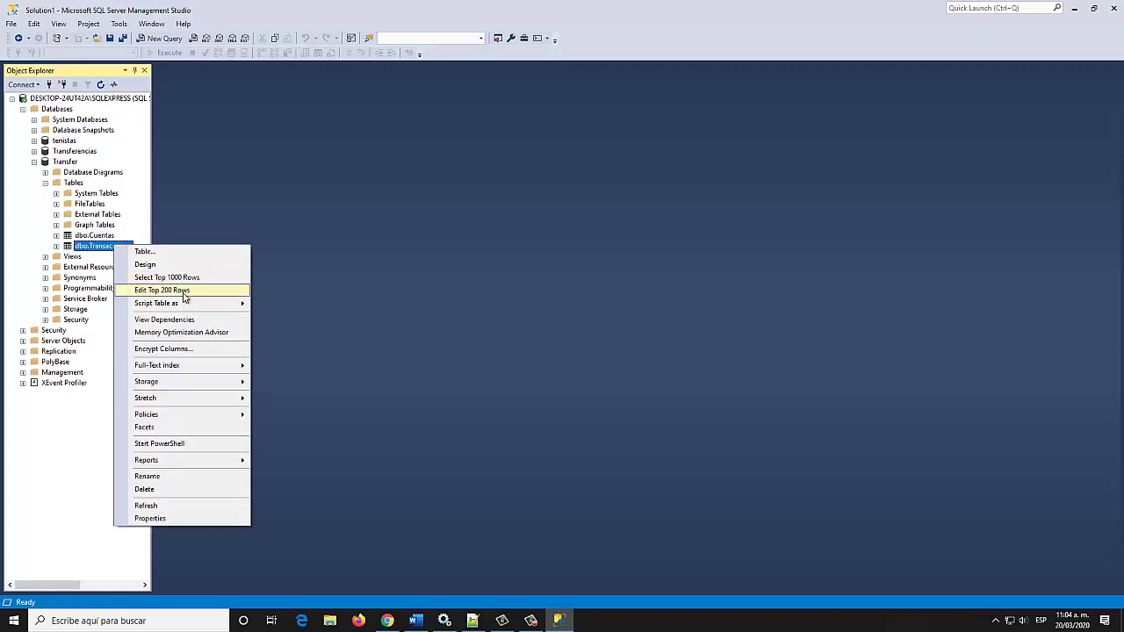
click(184, 293)
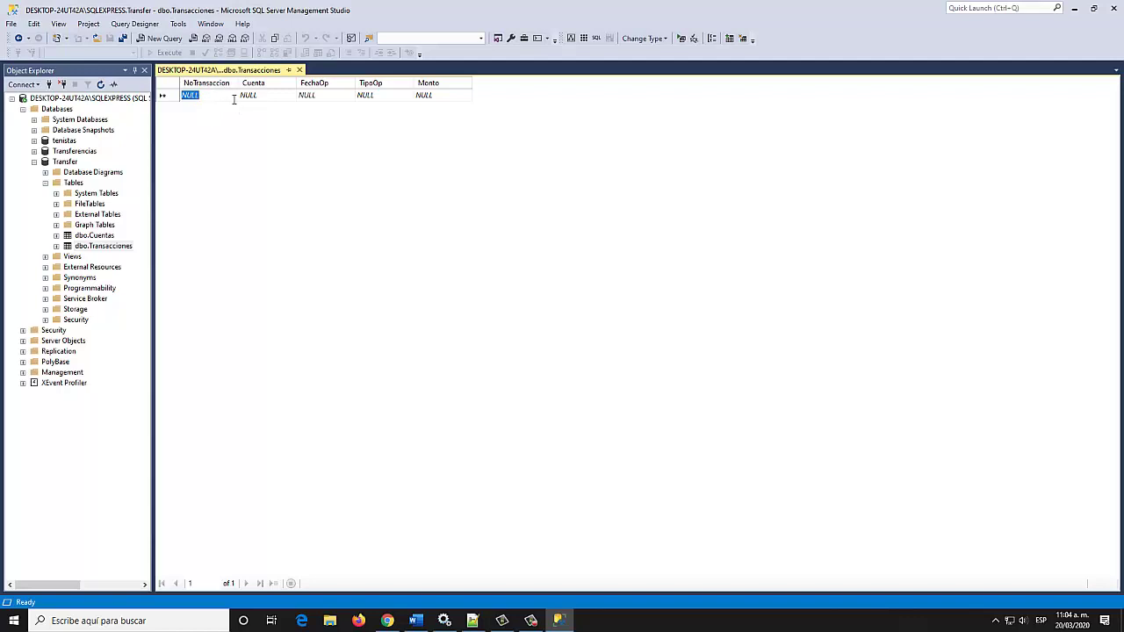
click(257, 99)
click(207, 96)
click(262, 99)
text(4565)
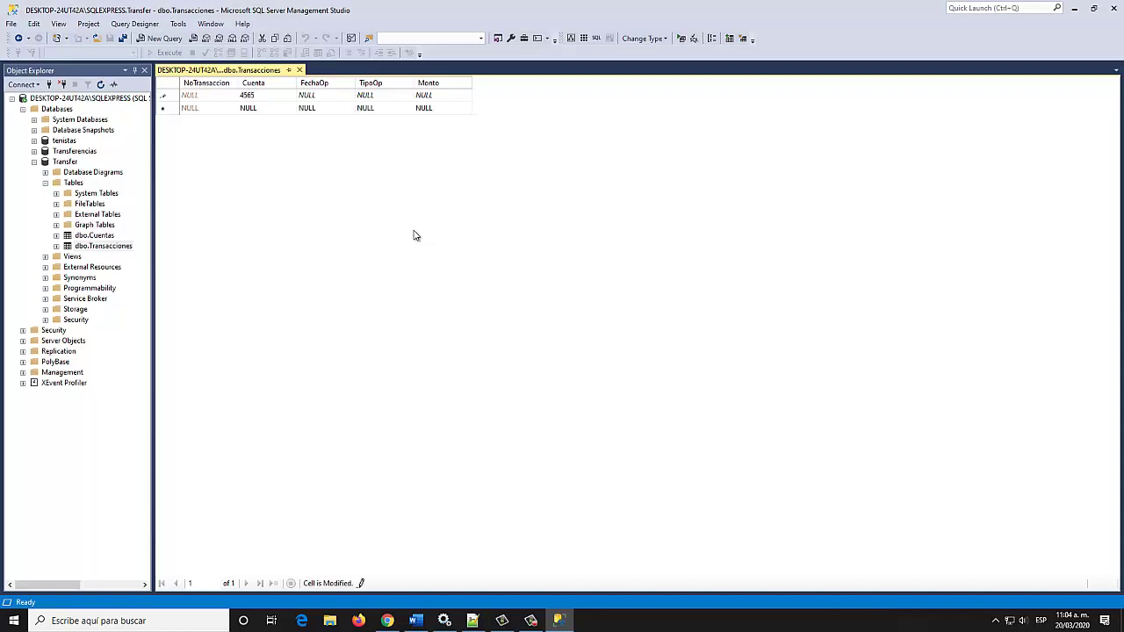
text(5)
click(318, 97)
text(2020-03-20)
text(10:22:3)
Fill in TipoOp DEPOSITO and Monto 500, then try committing the row
click(397, 97)
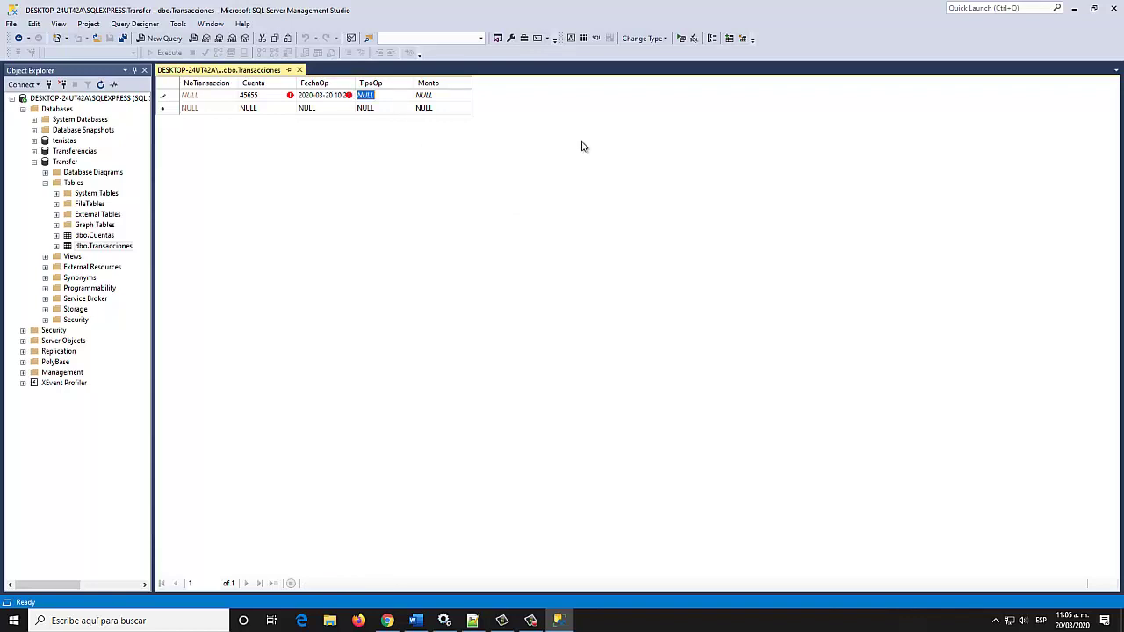
text(DEPOSITO)
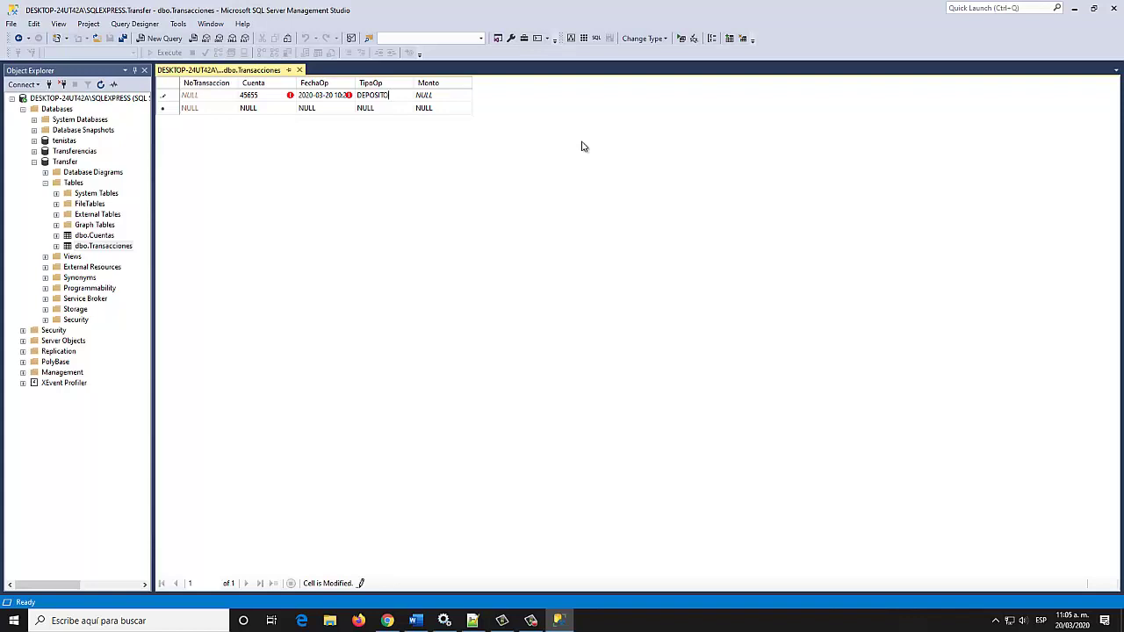
click(446, 100)
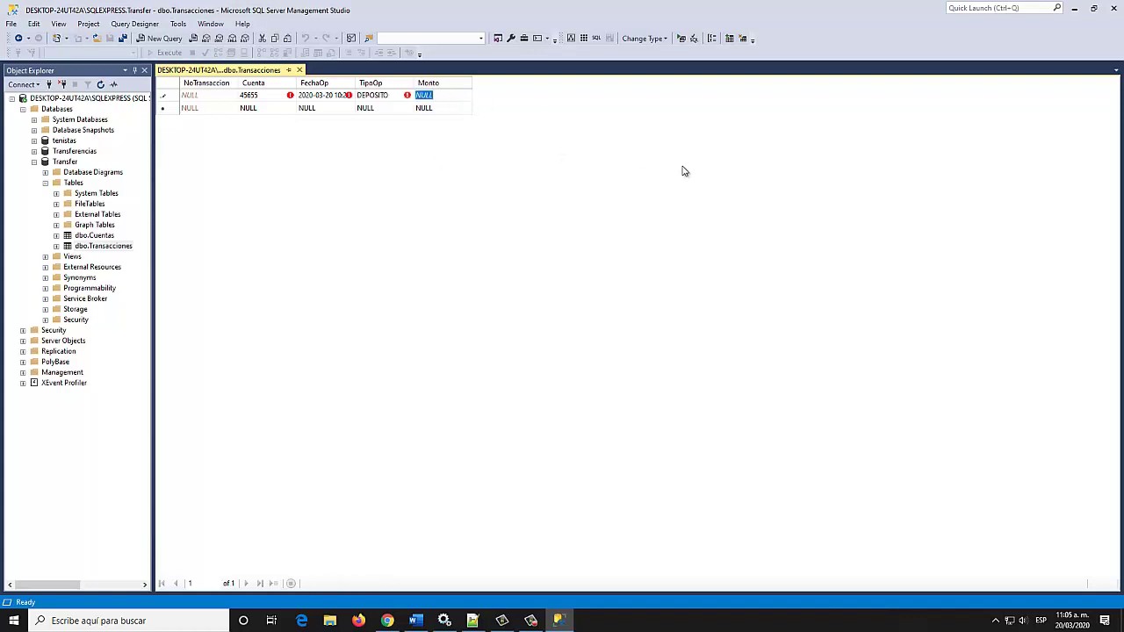
text(500)
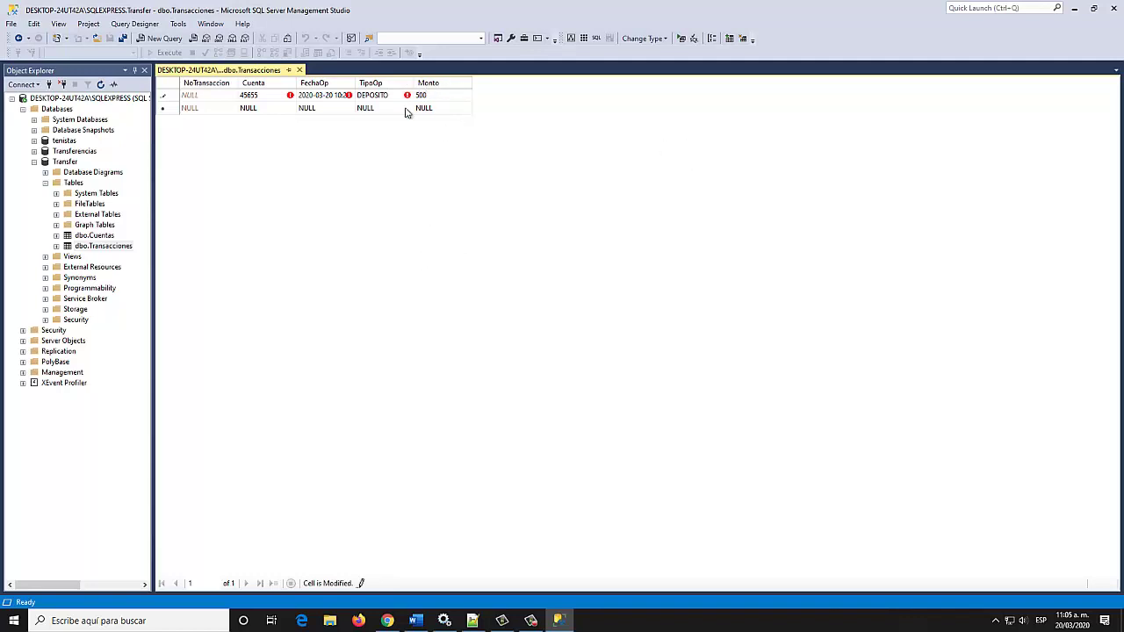
click(256, 112)
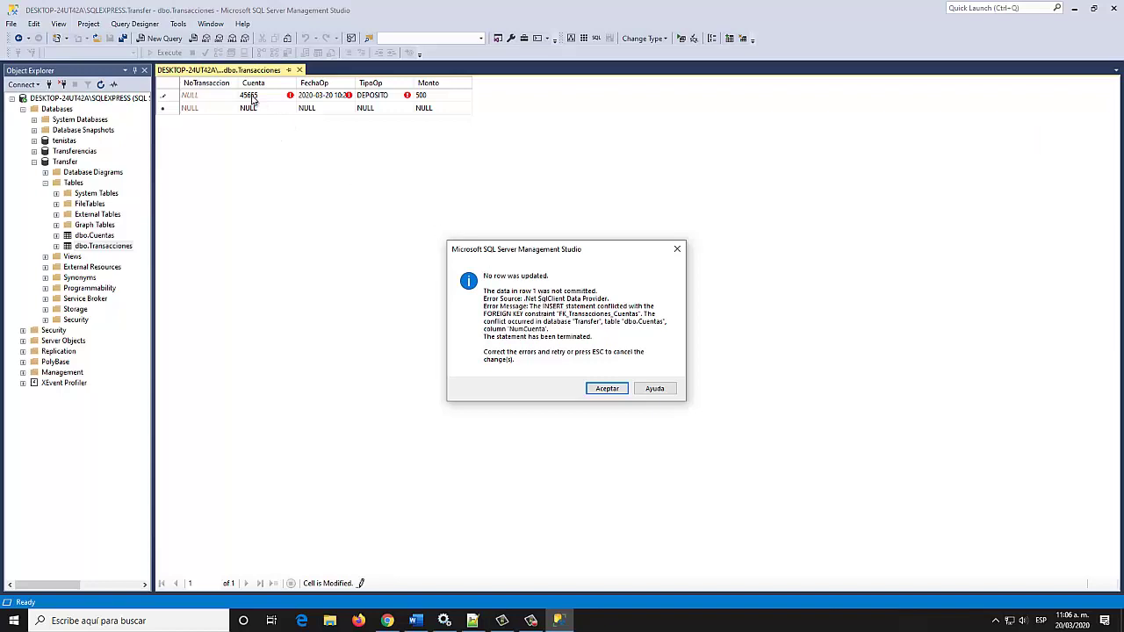
Dismiss the foreign key error, switch the deposit to an existing account, save it, and begin a second row
click(604, 390)
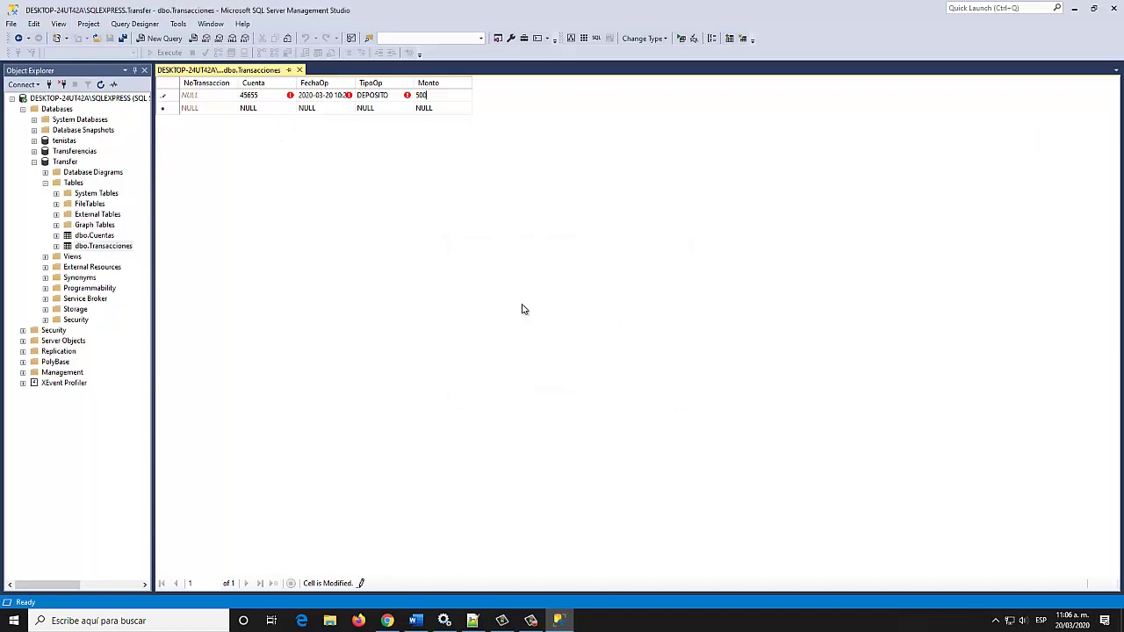
click(260, 96)
text(11111)
click(250, 113)
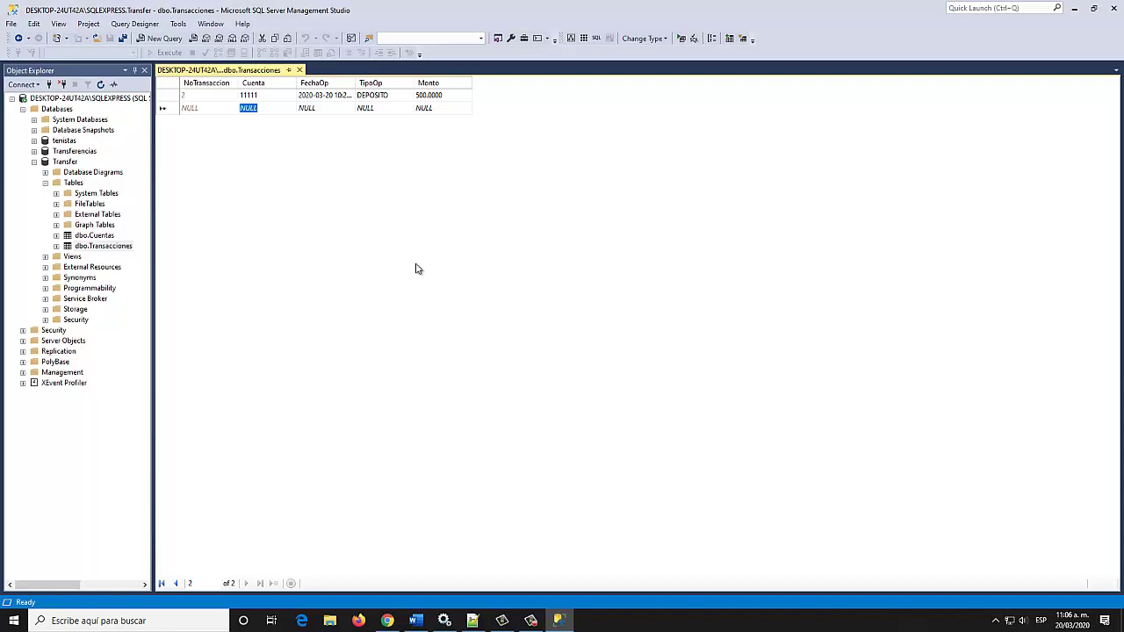
text(22222)
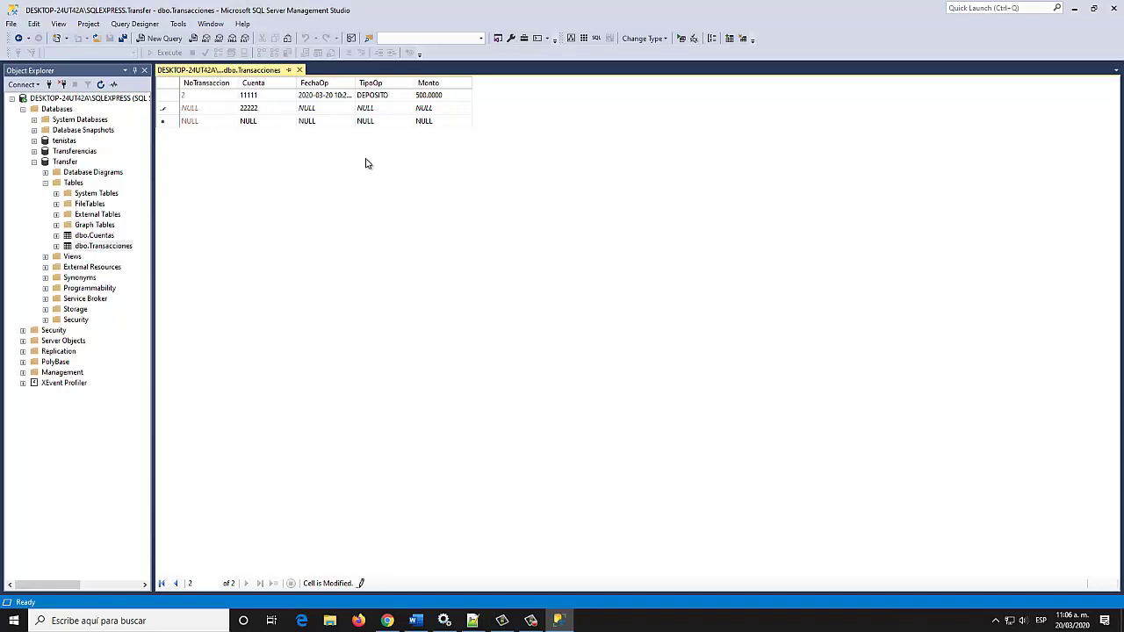
click(331, 108)
text(20)
text(34)
click(394, 107)
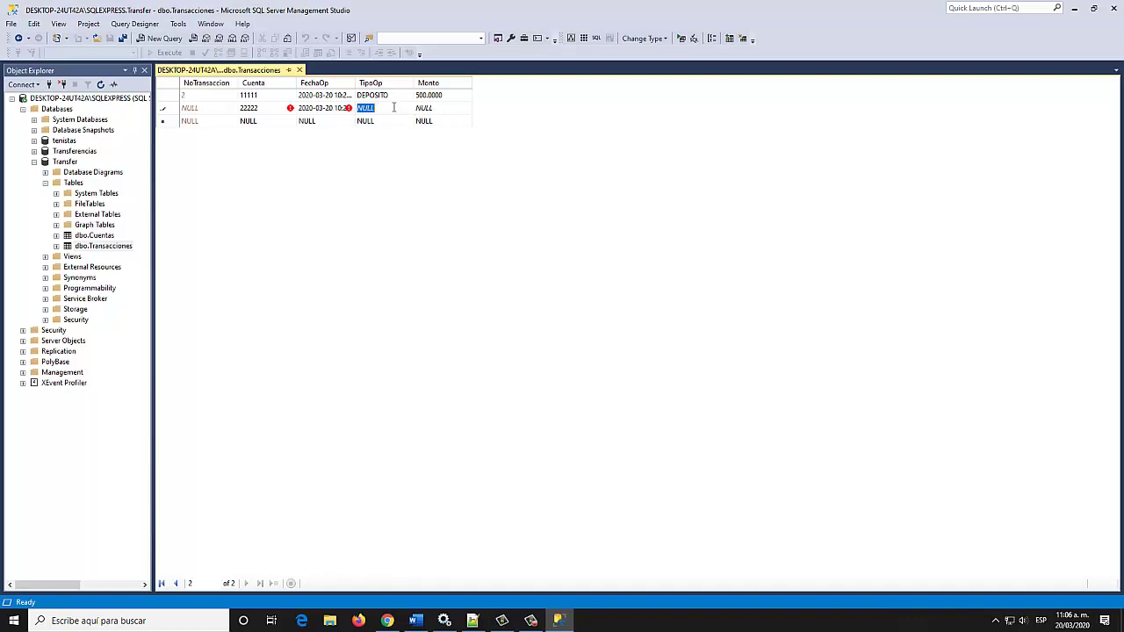
text(RETIRO)
click(448, 109)
text(200)
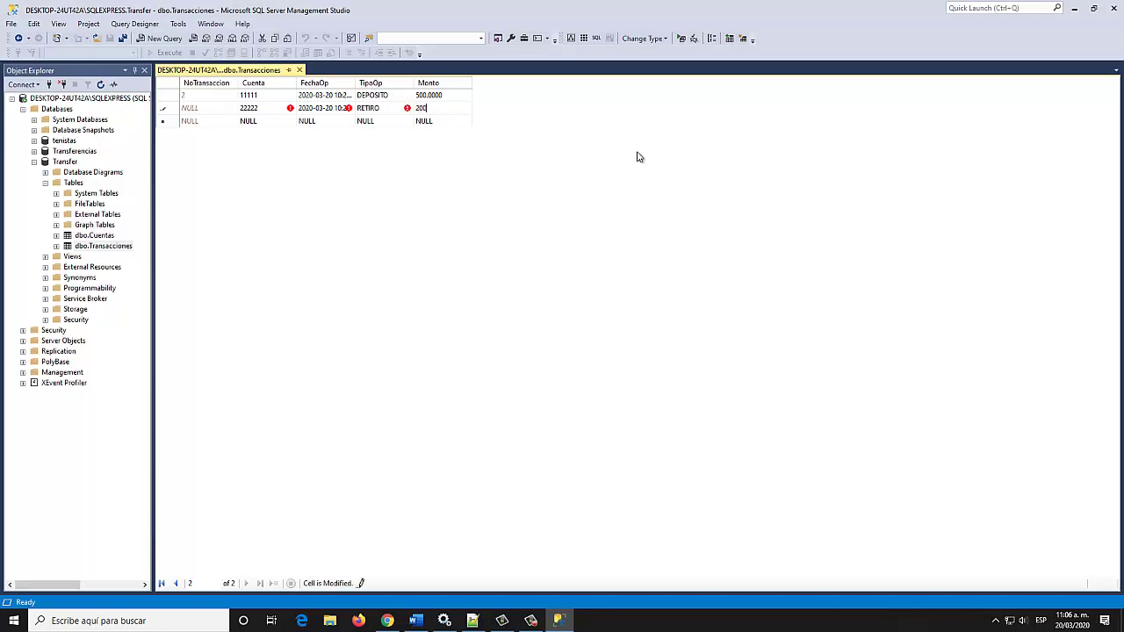
text(0)
click(454, 121)
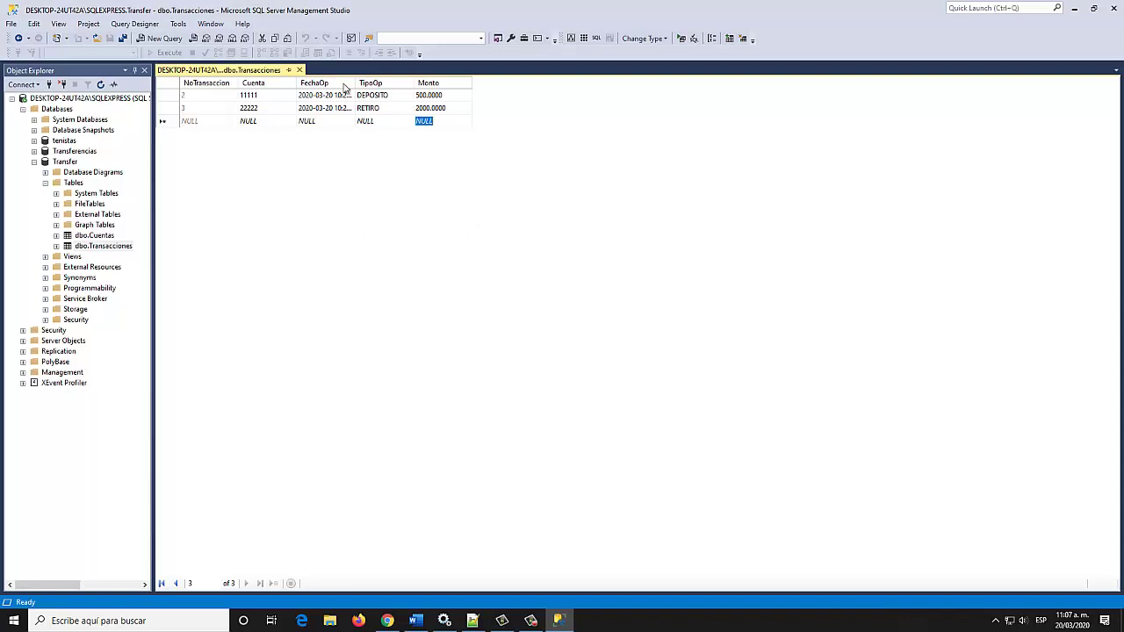
Close the Transacciones grid and run Select Top 1000 Rows on dbo.Cuentas
click(300, 71)
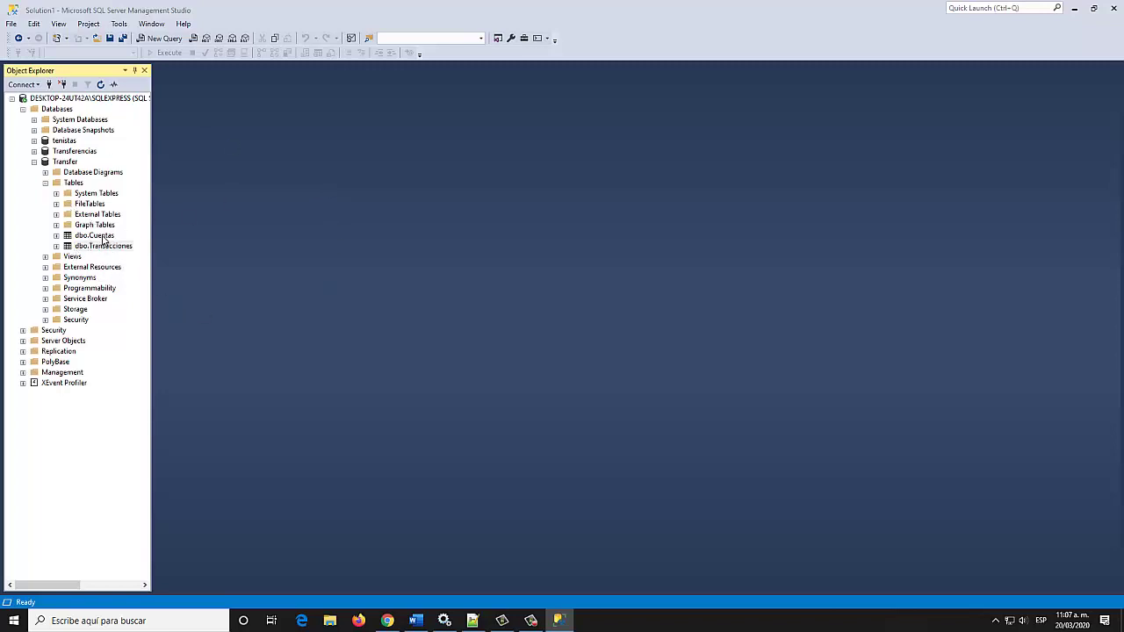
right_click(91, 236)
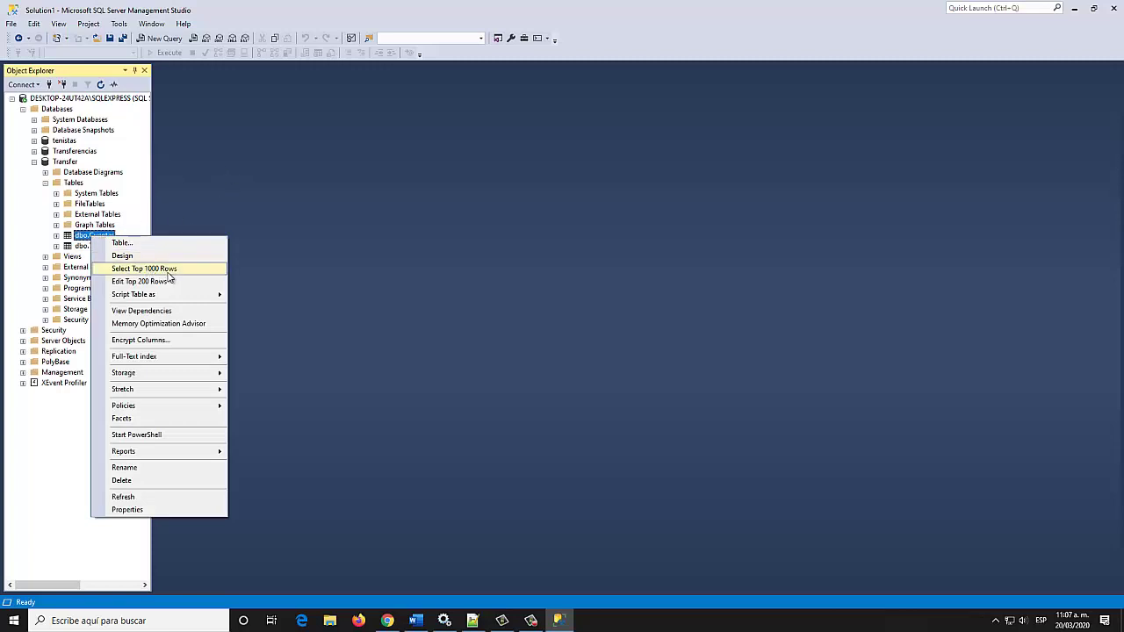
click(167, 271)
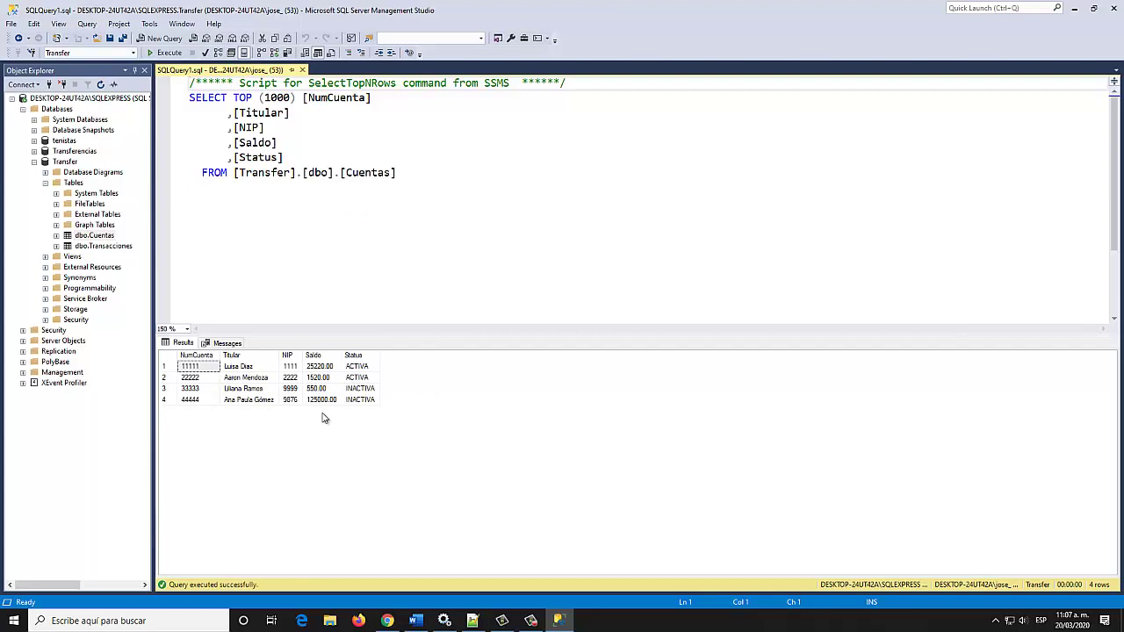
Run Select Top 1000 Rows on dbo.Transacciones to list the DEPOSITO and RETIRO rows
right_click(113, 247)
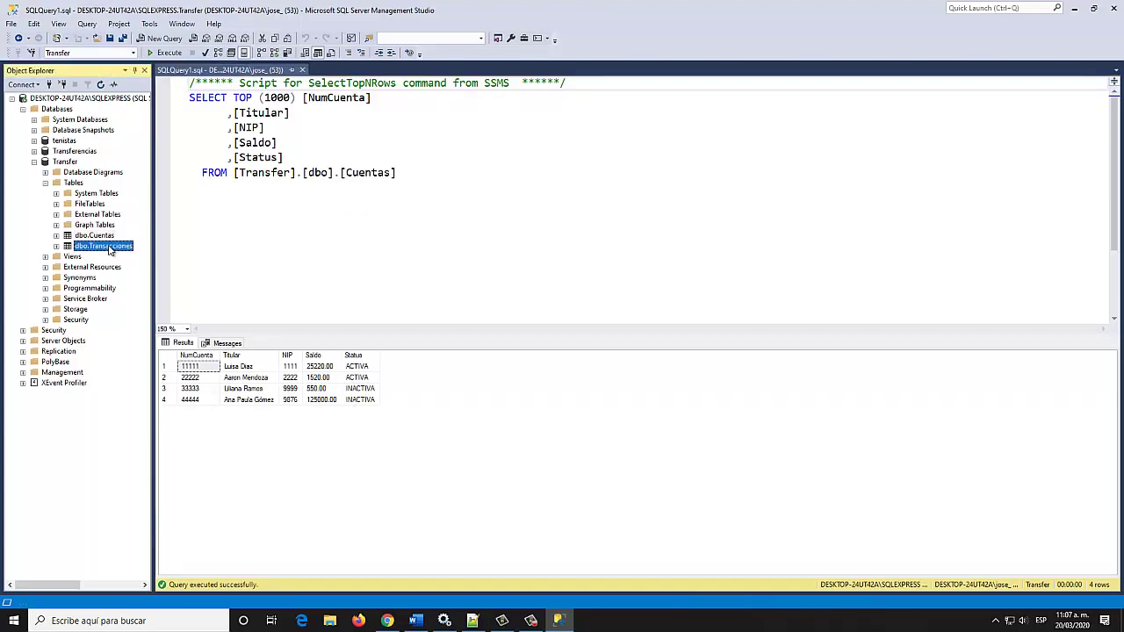
click(162, 278)
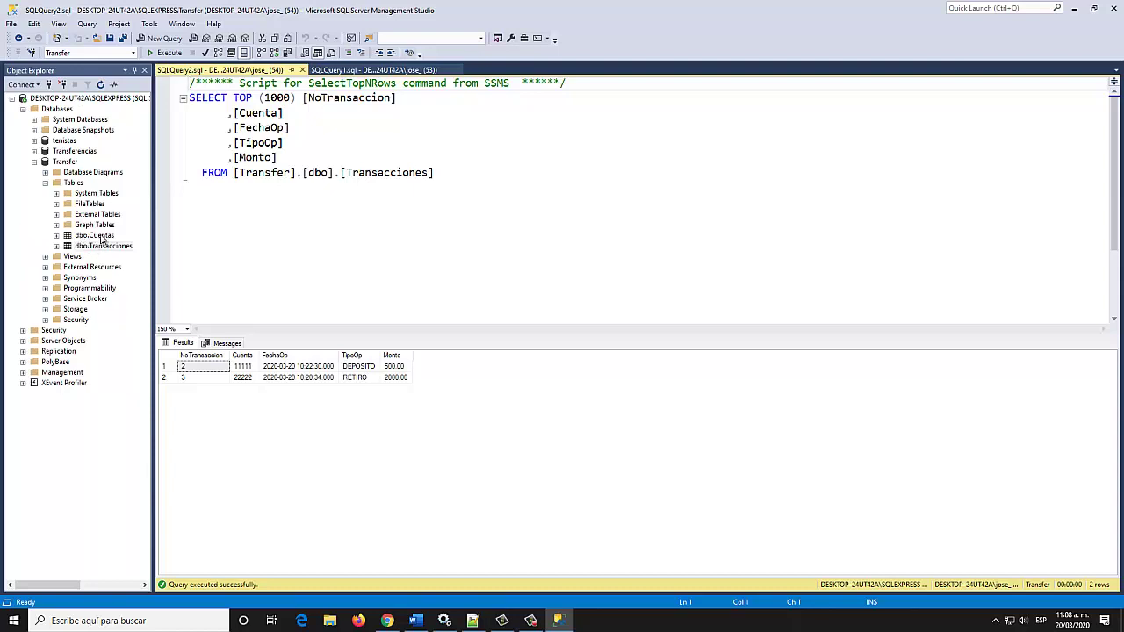
Script an INSERT INTO template for dbo.Cuentas into a new query window and highlight the statement
right_click(101, 237)
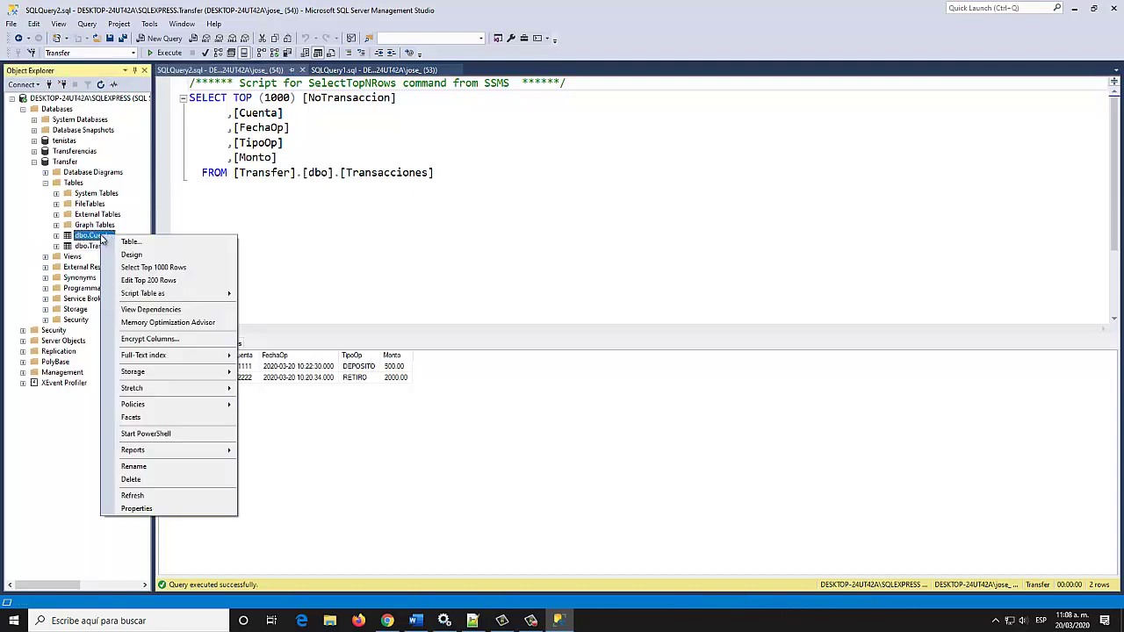
mouse_move(177, 295)
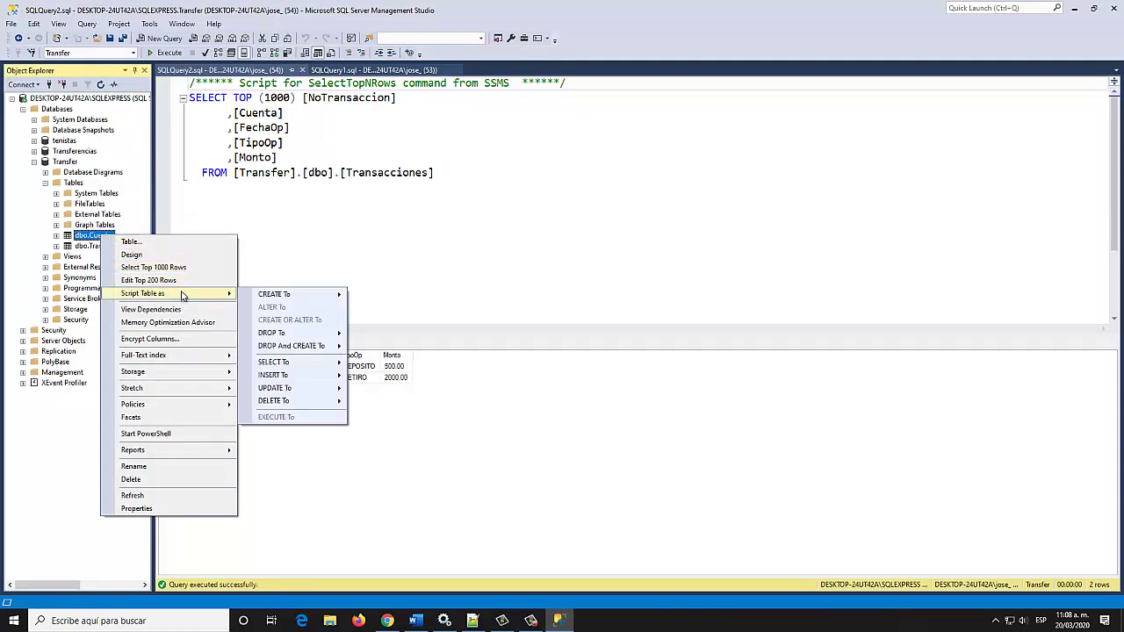
mouse_move(295, 378)
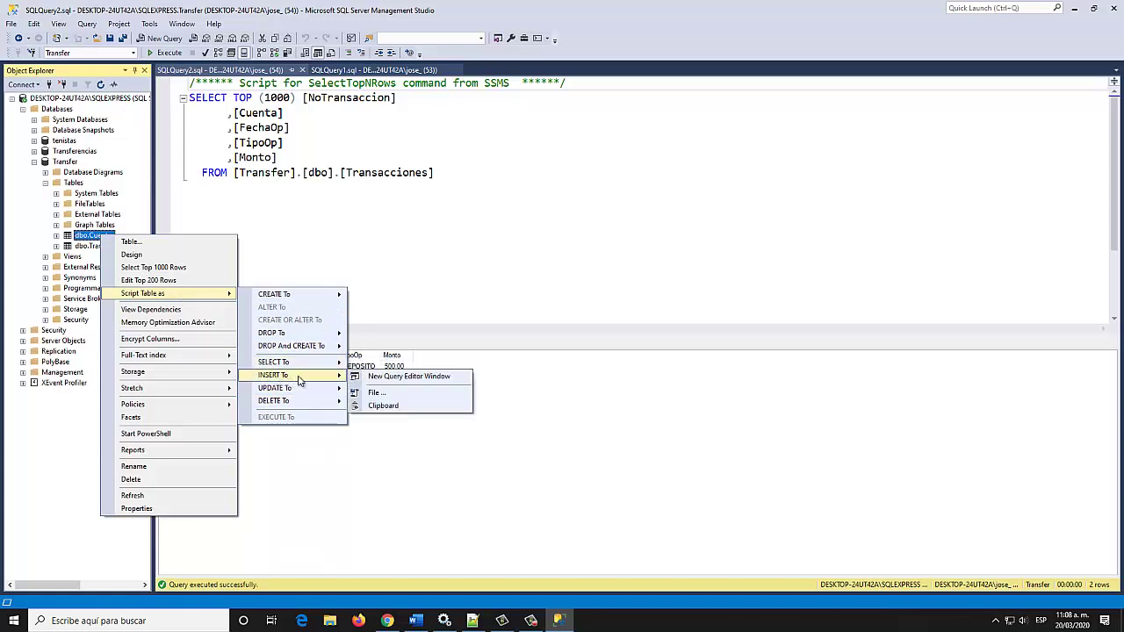
click(413, 376)
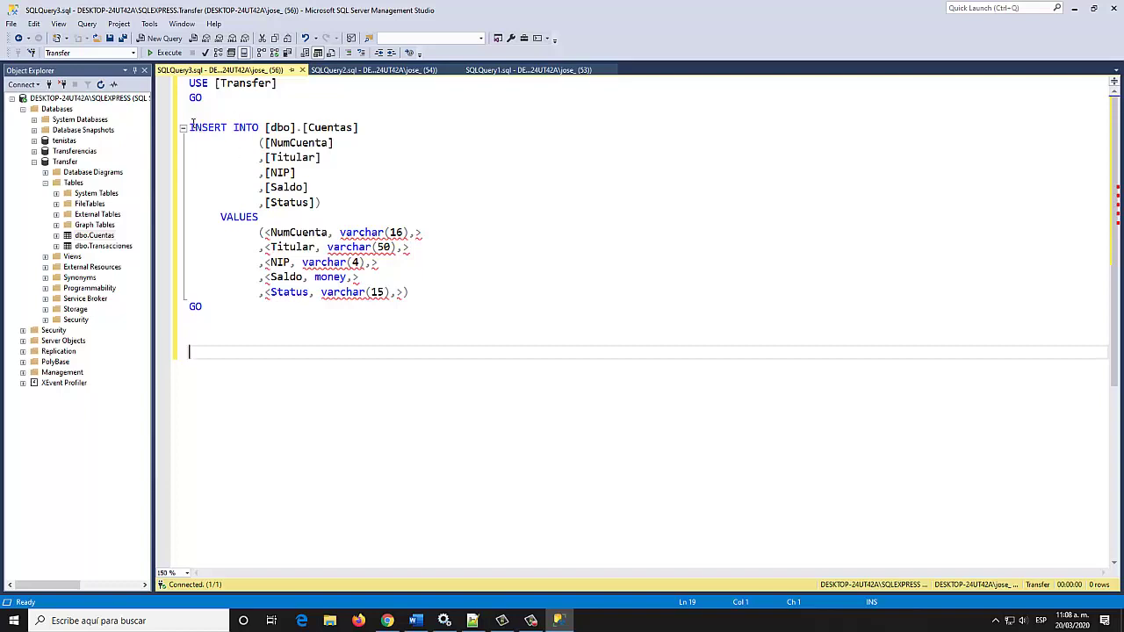
drag(189, 128, 411, 300)
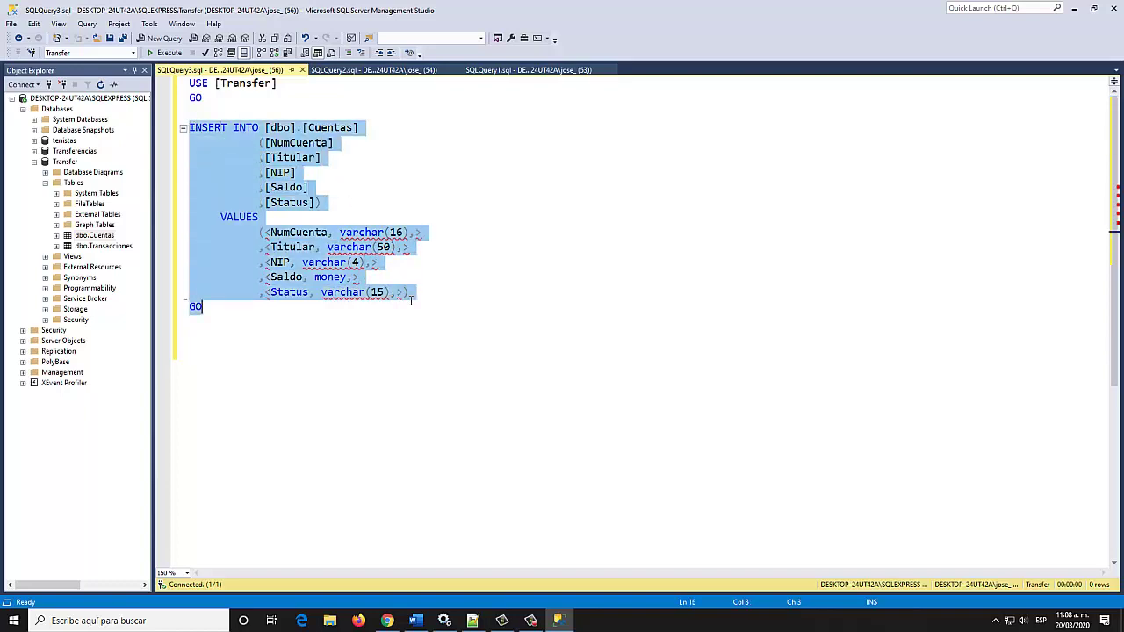
click(322, 334)
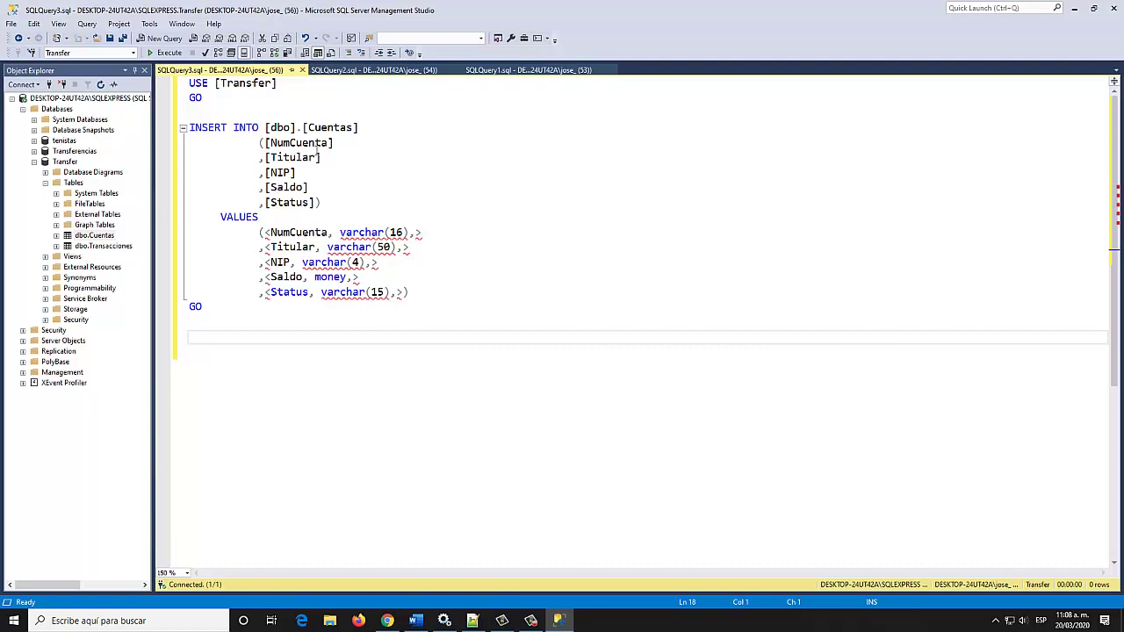
Script an UPDATE template for dbo.Cuentas into a new query window
right_click(109, 236)
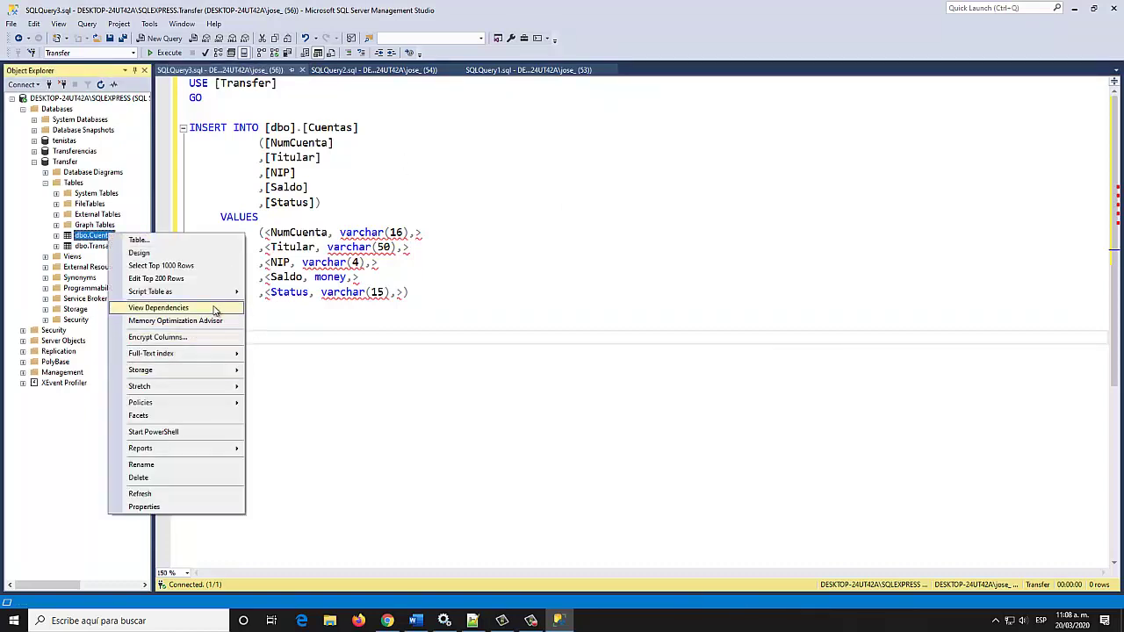
mouse_move(222, 292)
mouse_move(314, 387)
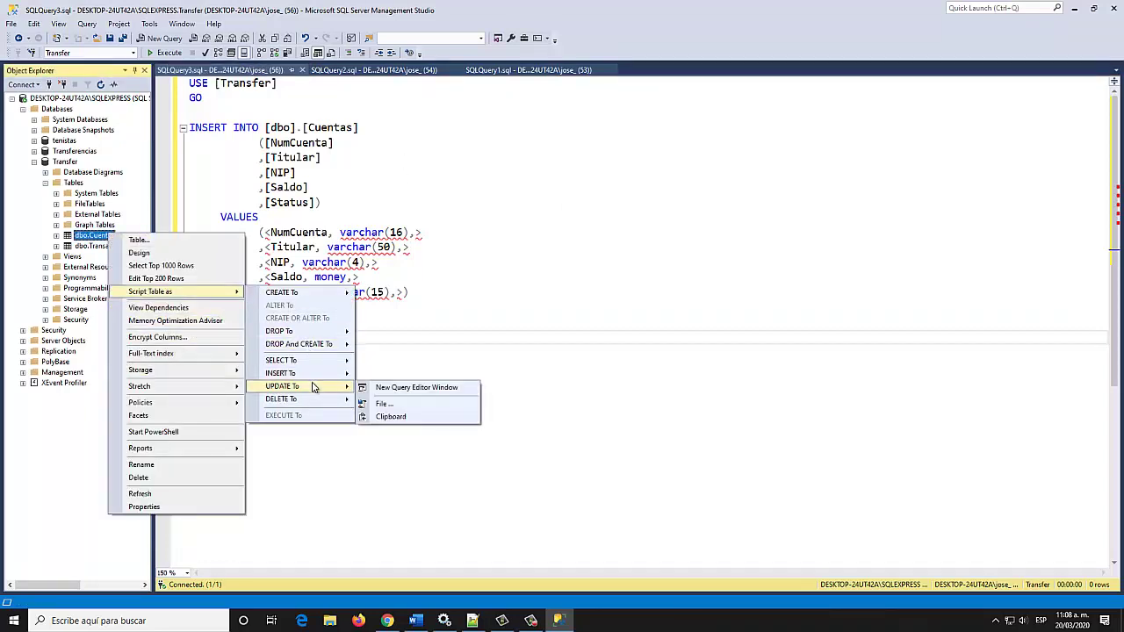
click(380, 389)
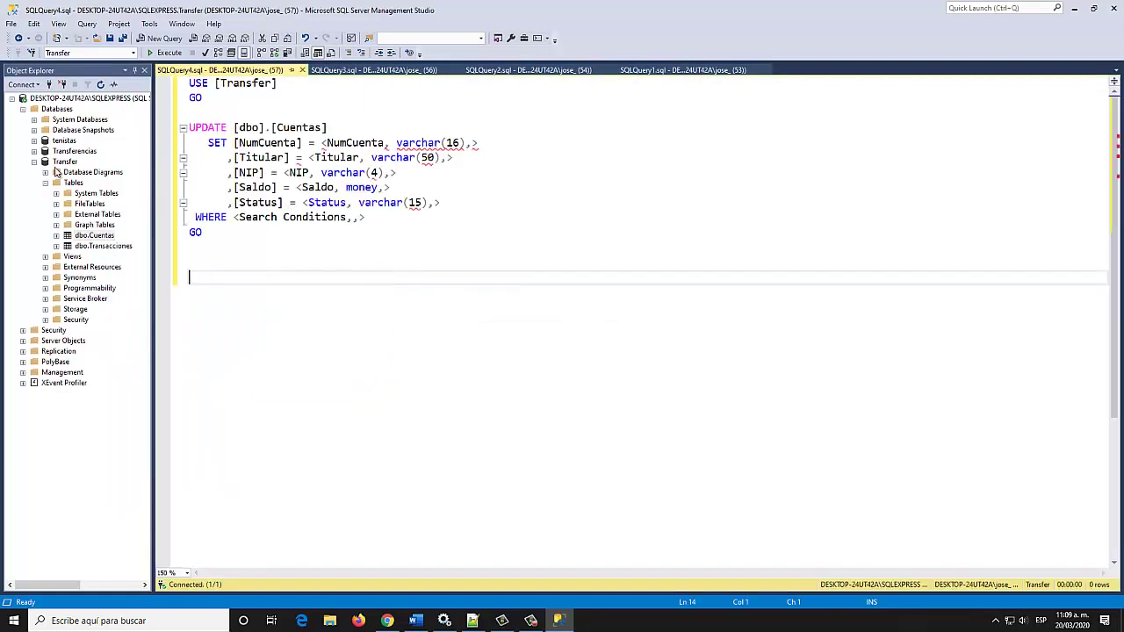
Script a DELETE FROM dbo.Cuentas template and highlight its WHERE search-conditions placeholder
right_click(100, 237)
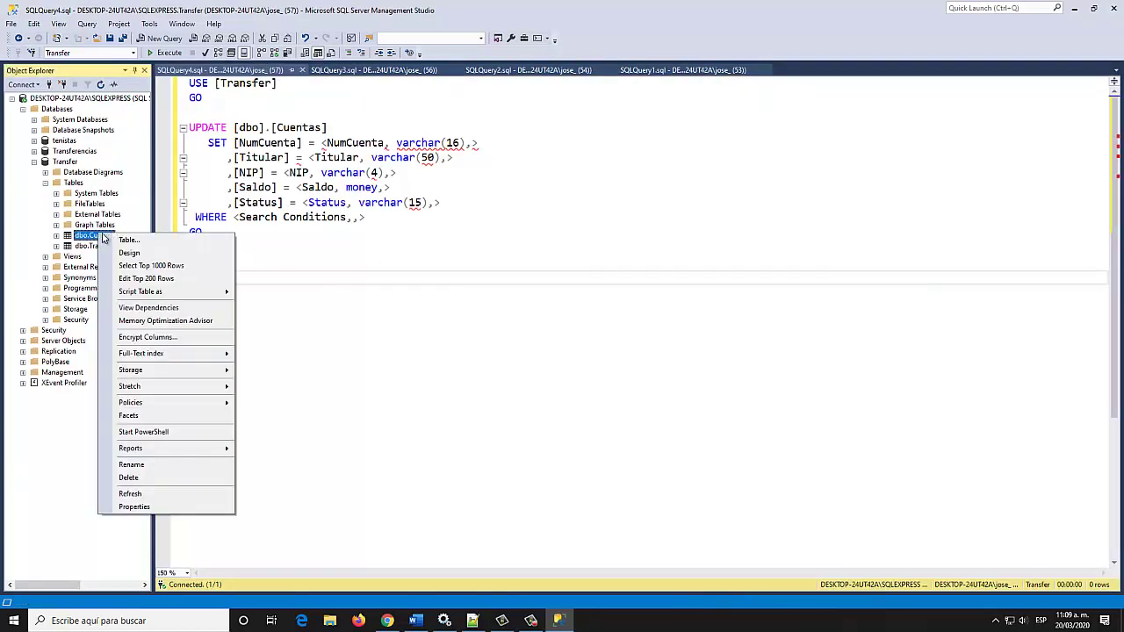
mouse_move(172, 297)
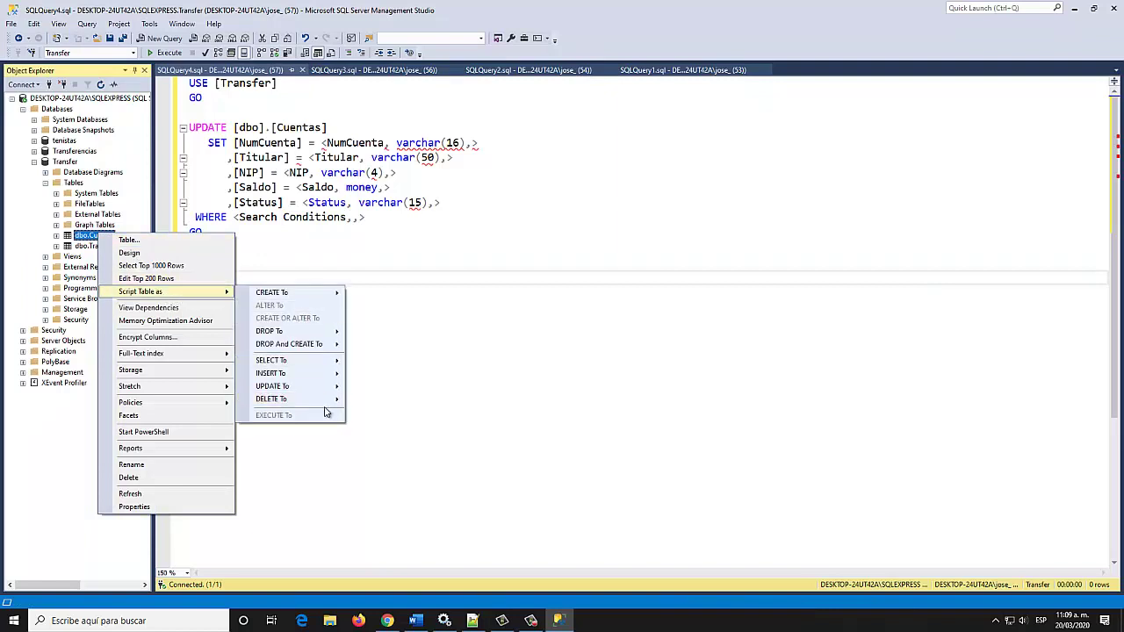
mouse_move(329, 401)
click(376, 402)
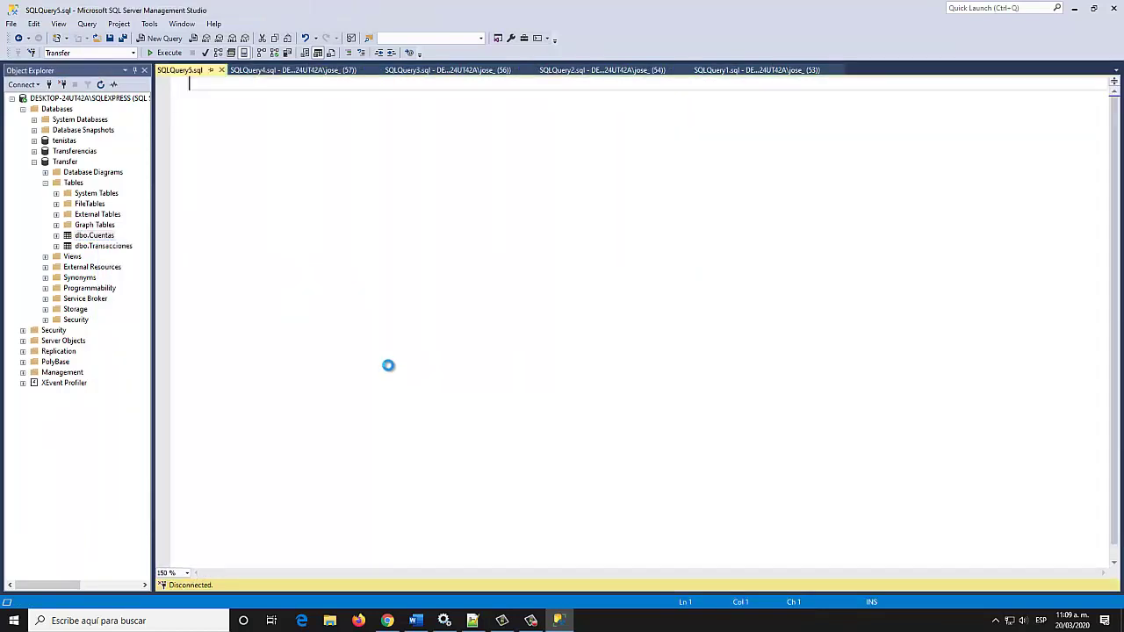
click(271, 142)
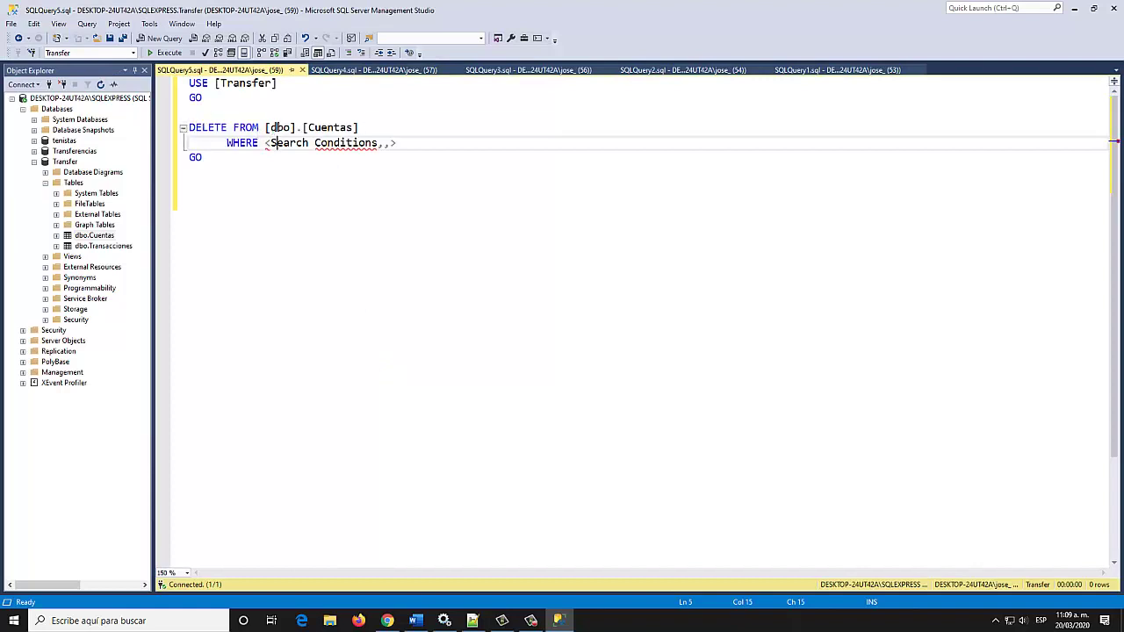
click(326, 128)
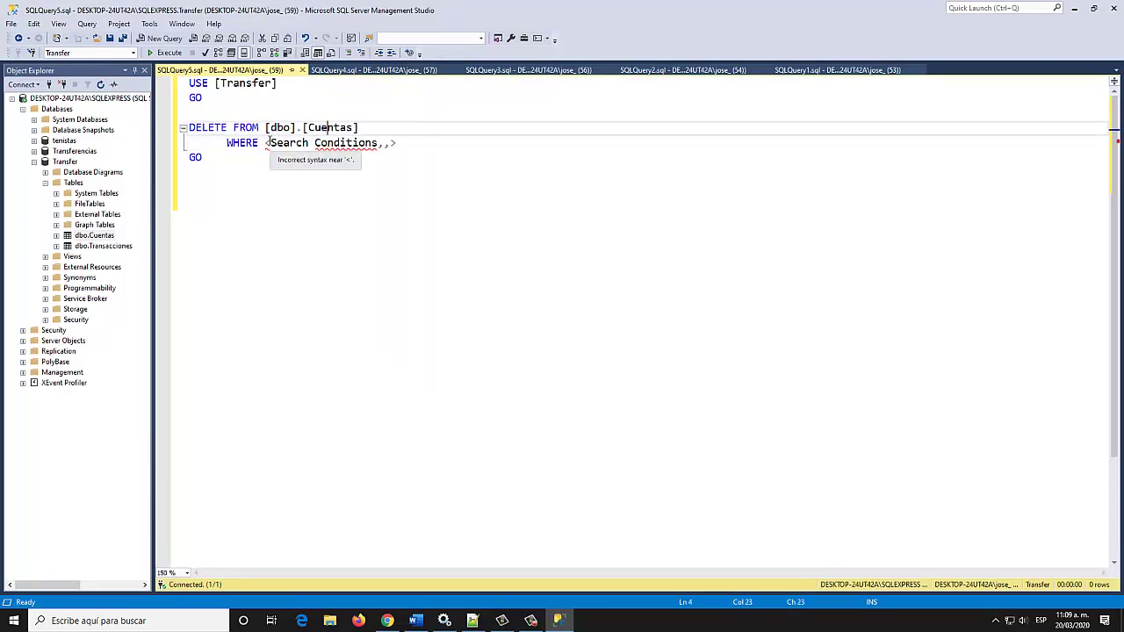
drag(266, 142, 446, 146)
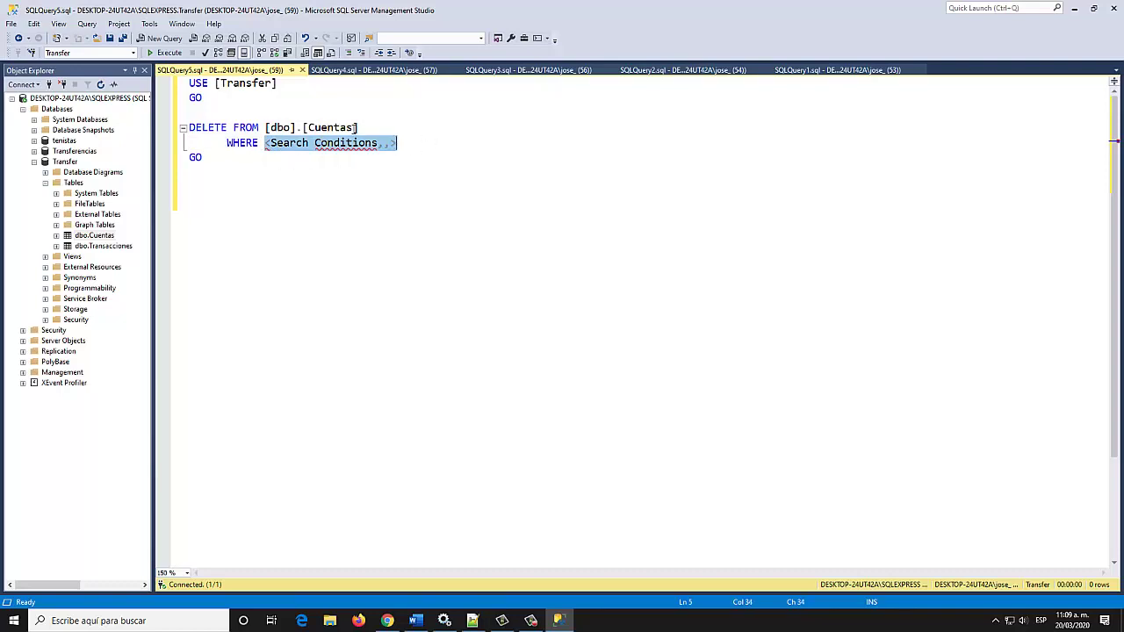
click(357, 127)
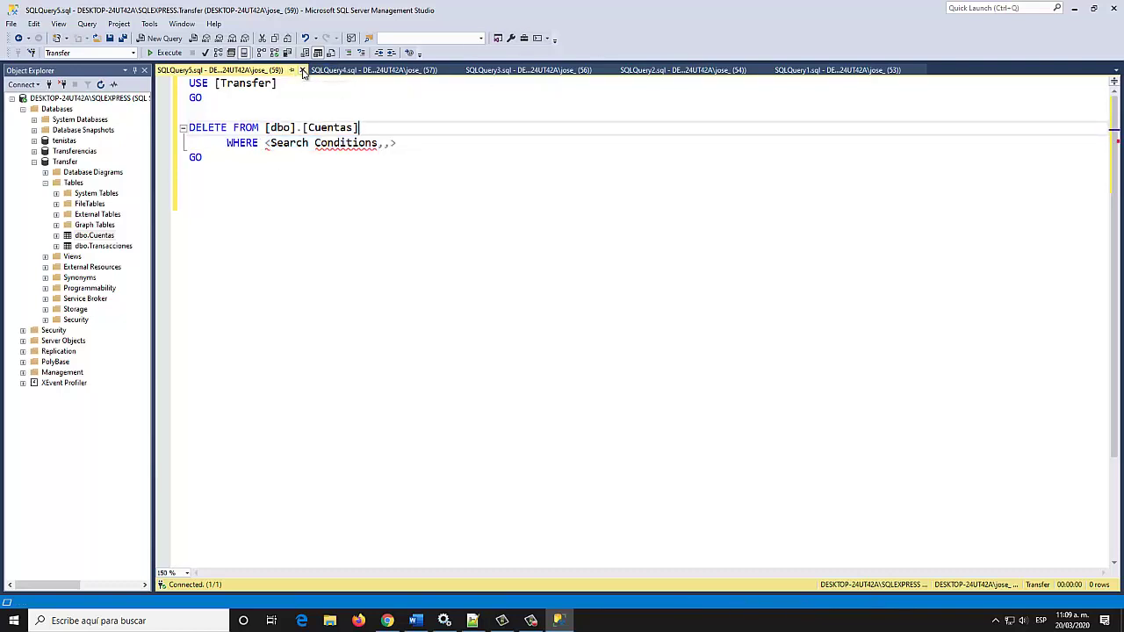
Close the five query tabs, from the DELETE template SQLQuery5 back to SQLQuery1
click(303, 70)
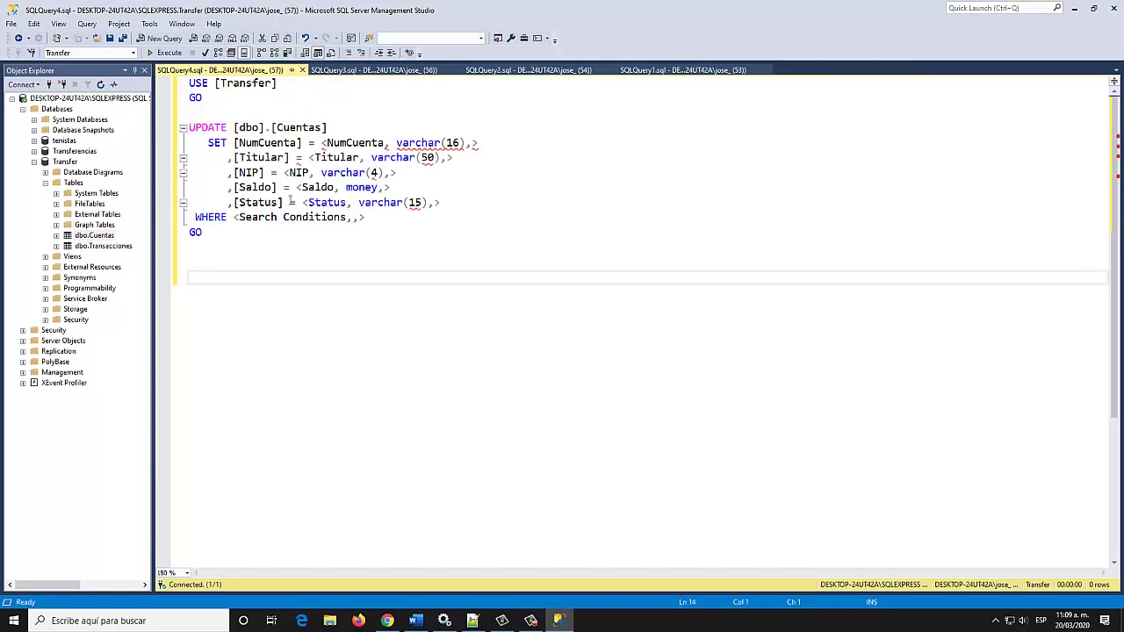
click(302, 70)
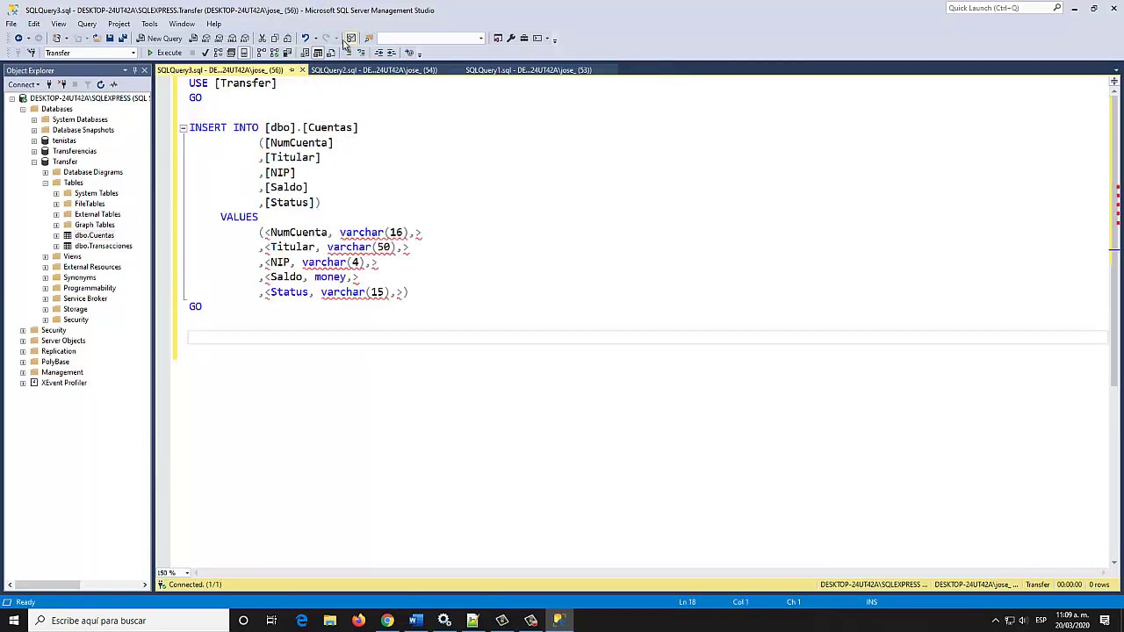
click(302, 71)
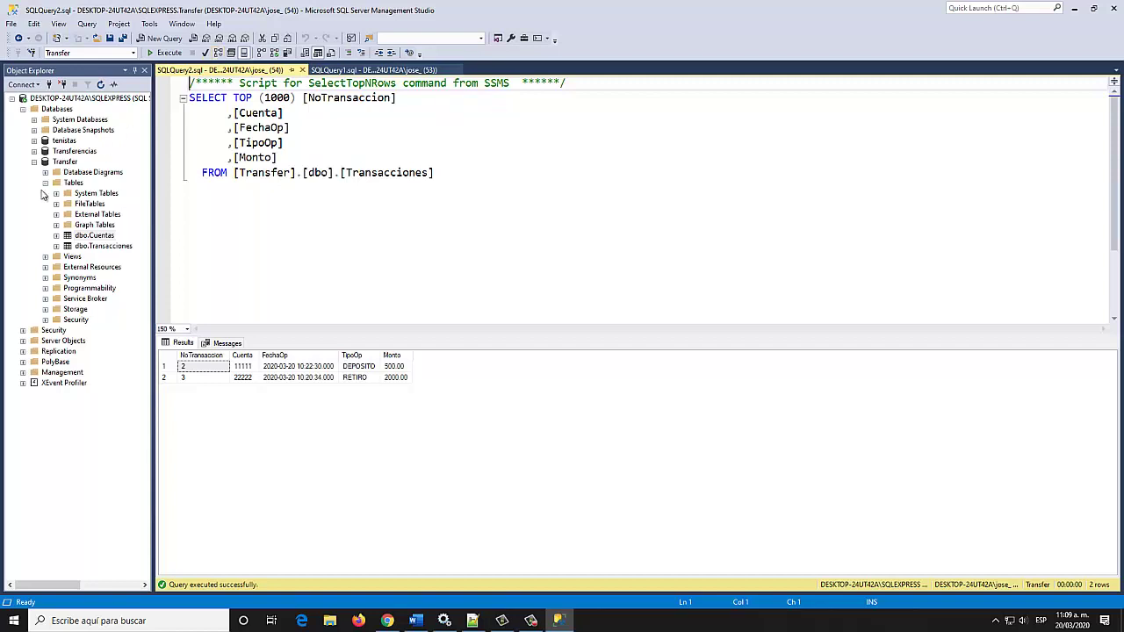
click(302, 70)
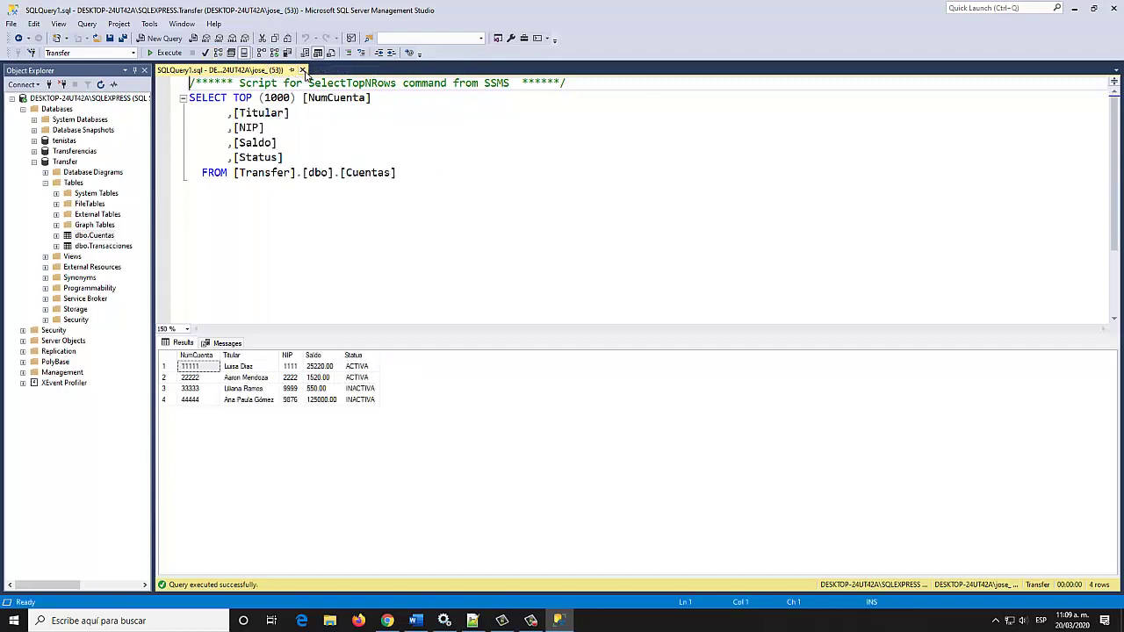
click(302, 70)
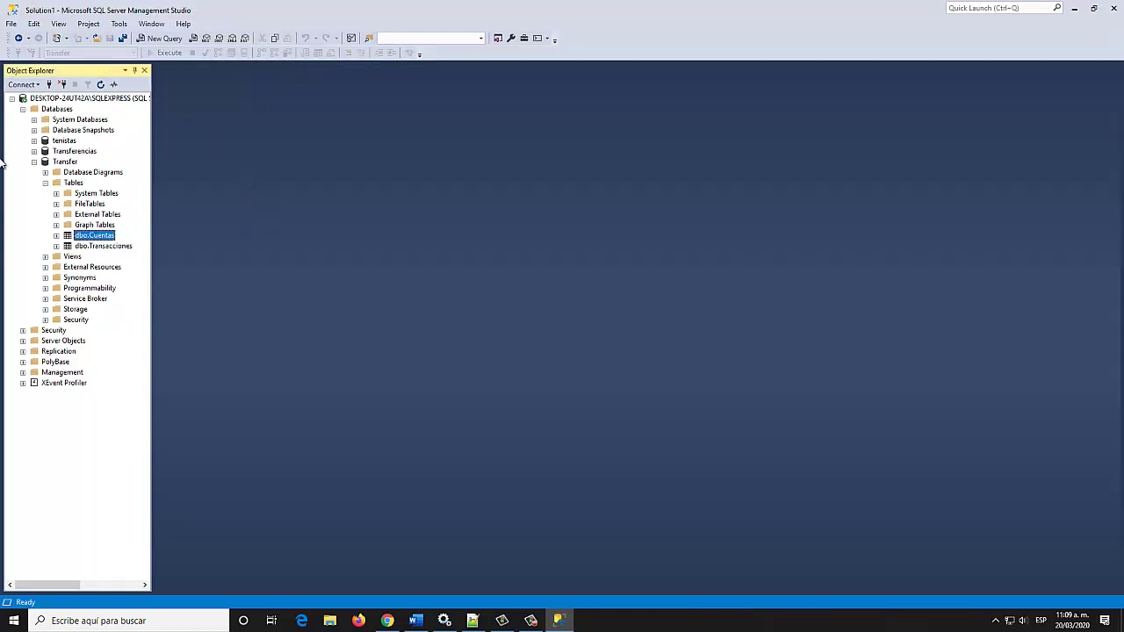
Launch Tasks > Generate Scripts from the Transfer database's context menu
right_click(66, 161)
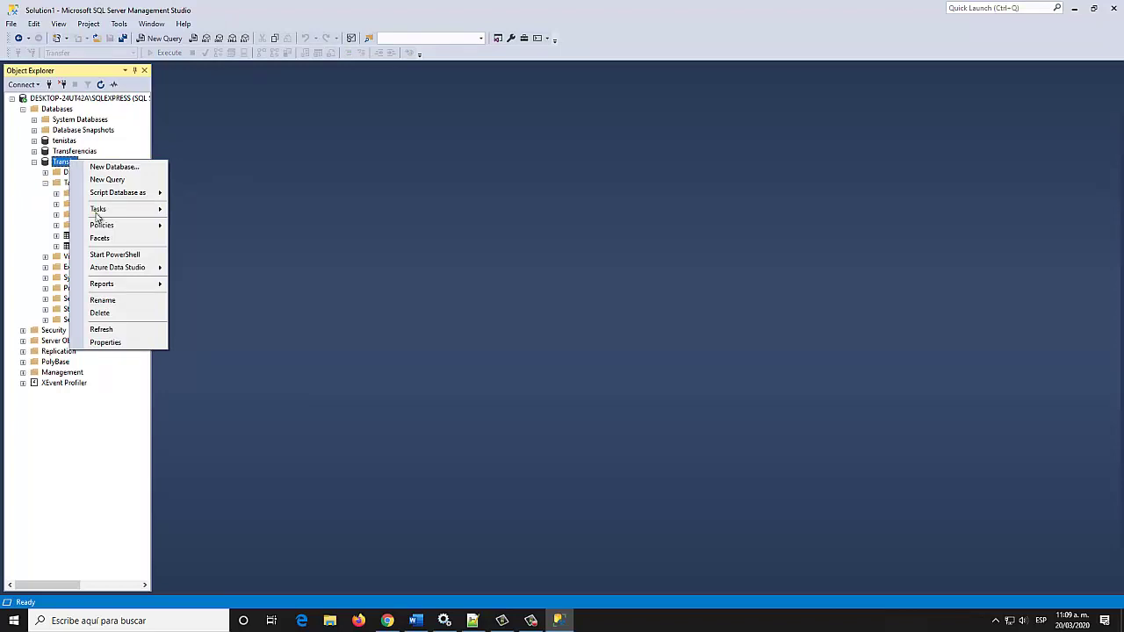
mouse_move(123, 212)
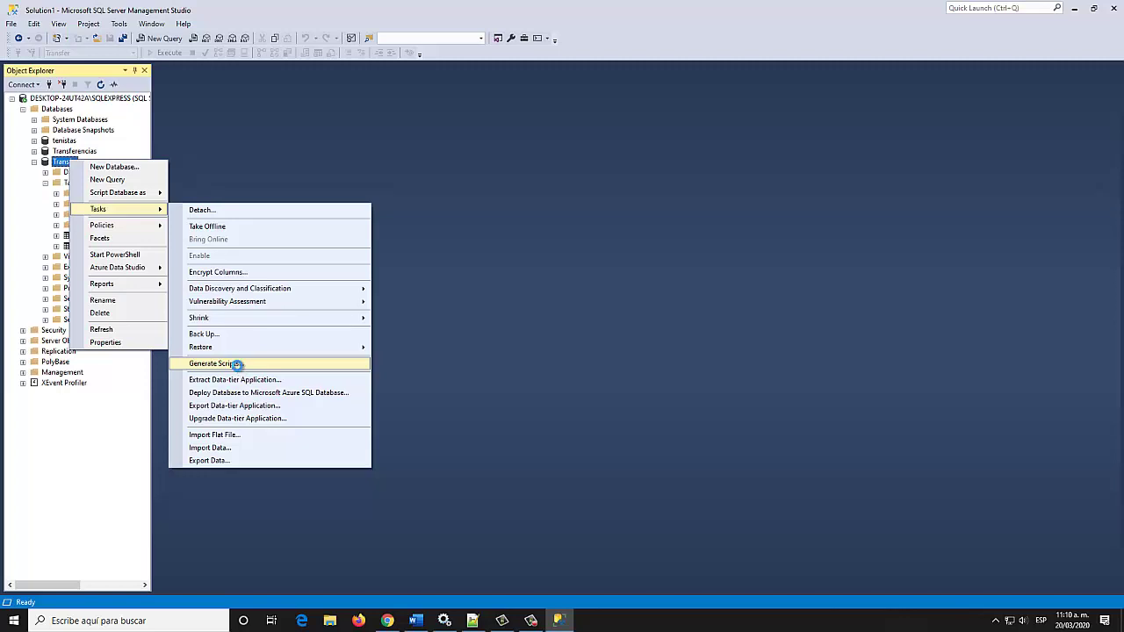
click(238, 368)
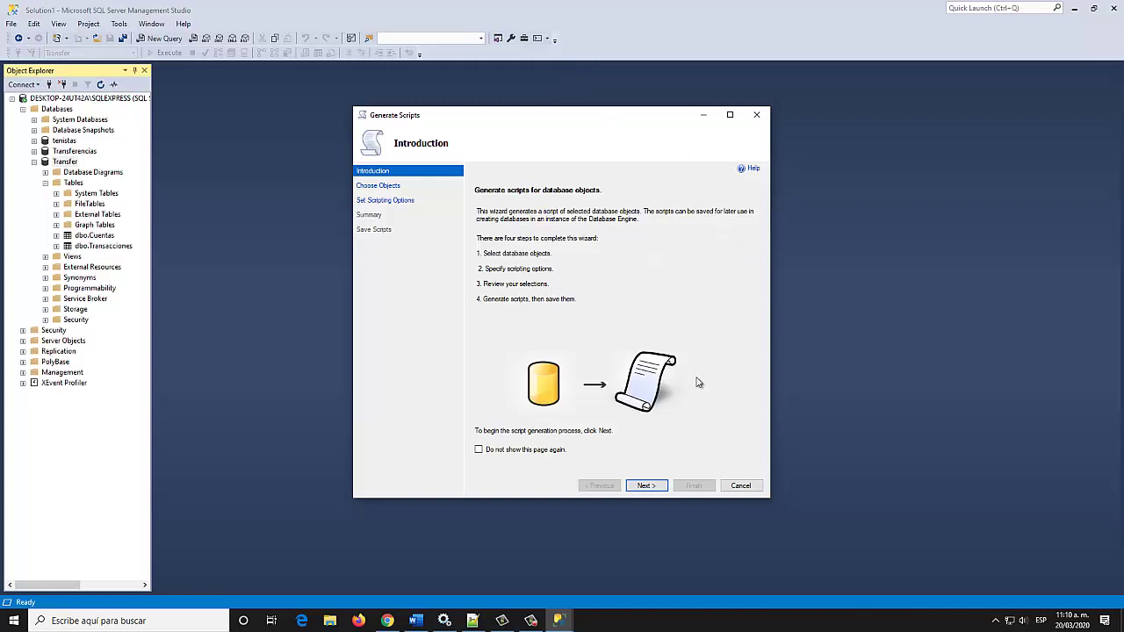
Preview the specific-objects Tables list, then choose Script entire database and advance to Set Scripting Options
click(648, 485)
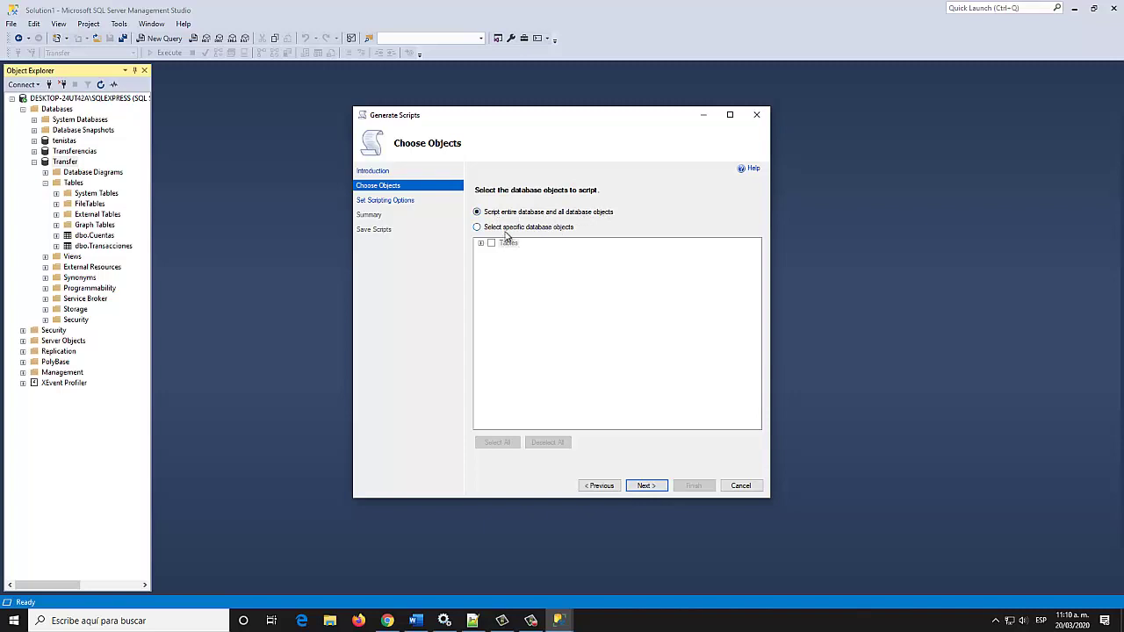
click(477, 227)
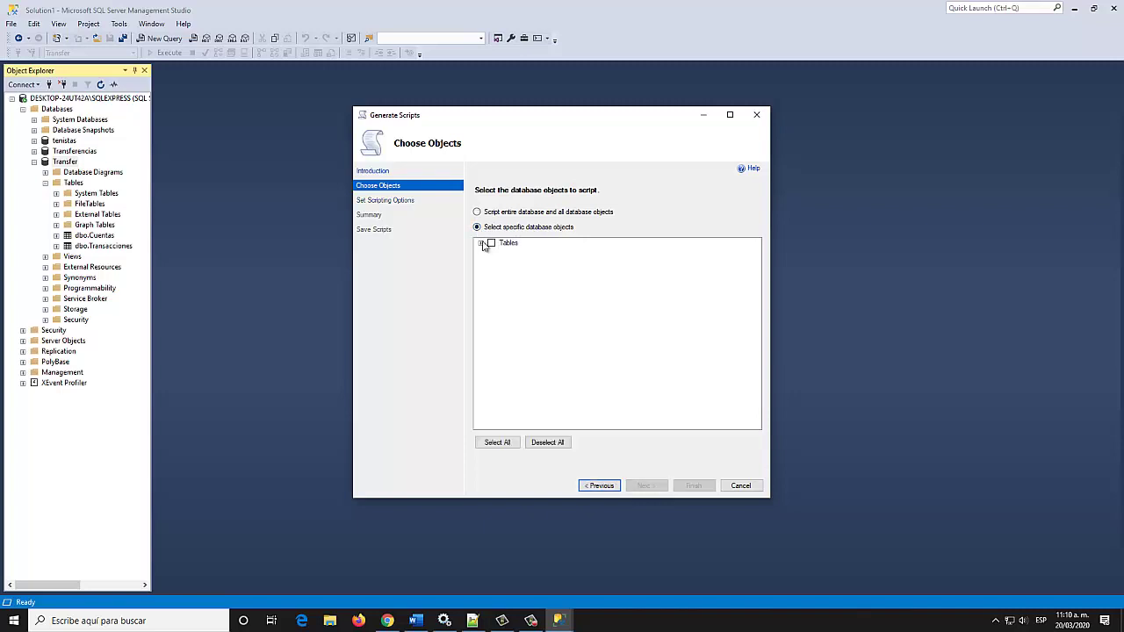
click(482, 244)
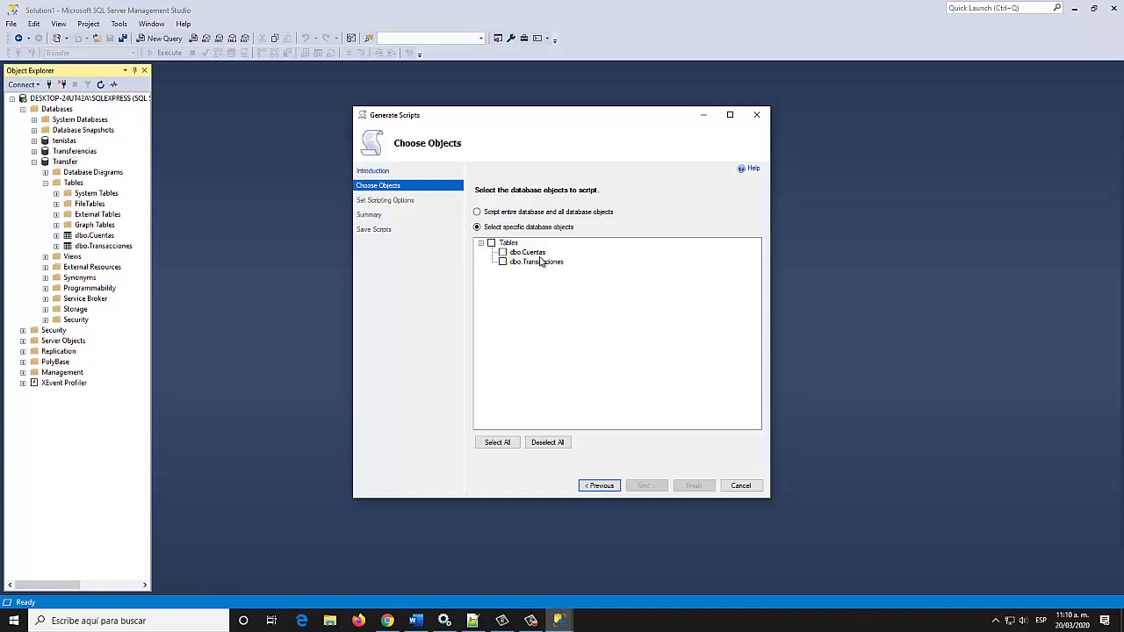
click(489, 215)
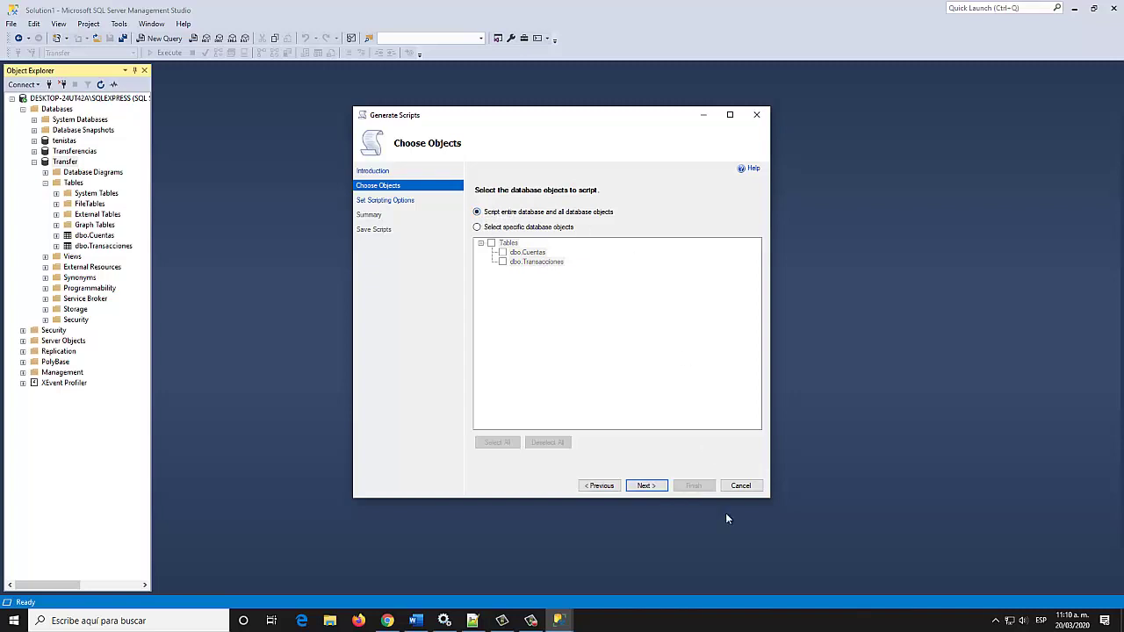
click(648, 487)
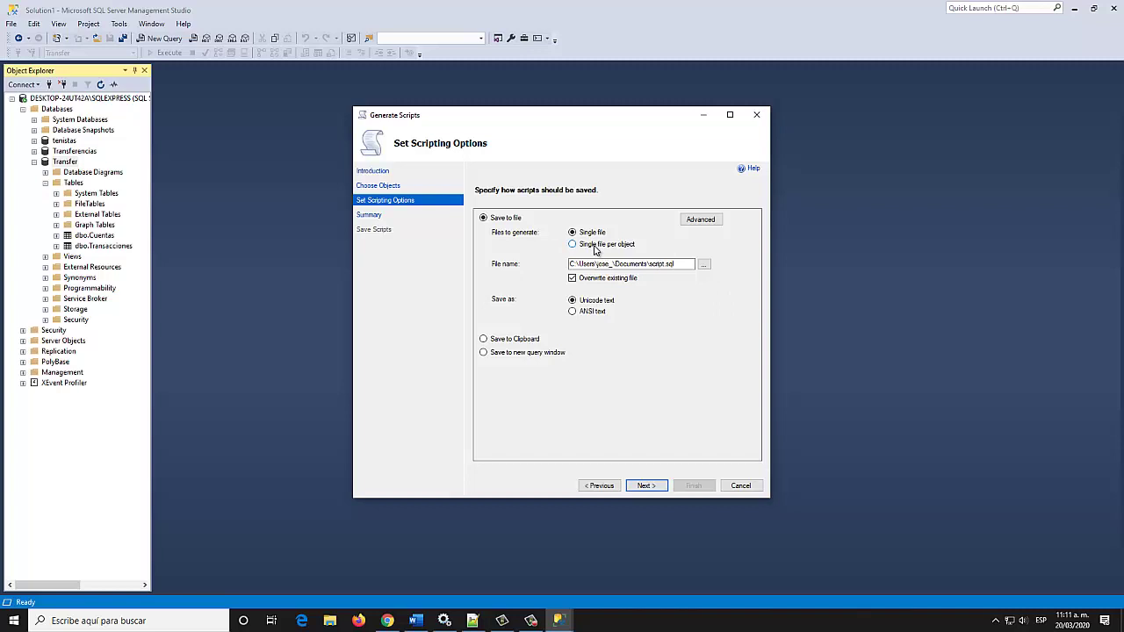
Choose Single file per object and browse for the output directory
click(594, 247)
click(646, 264)
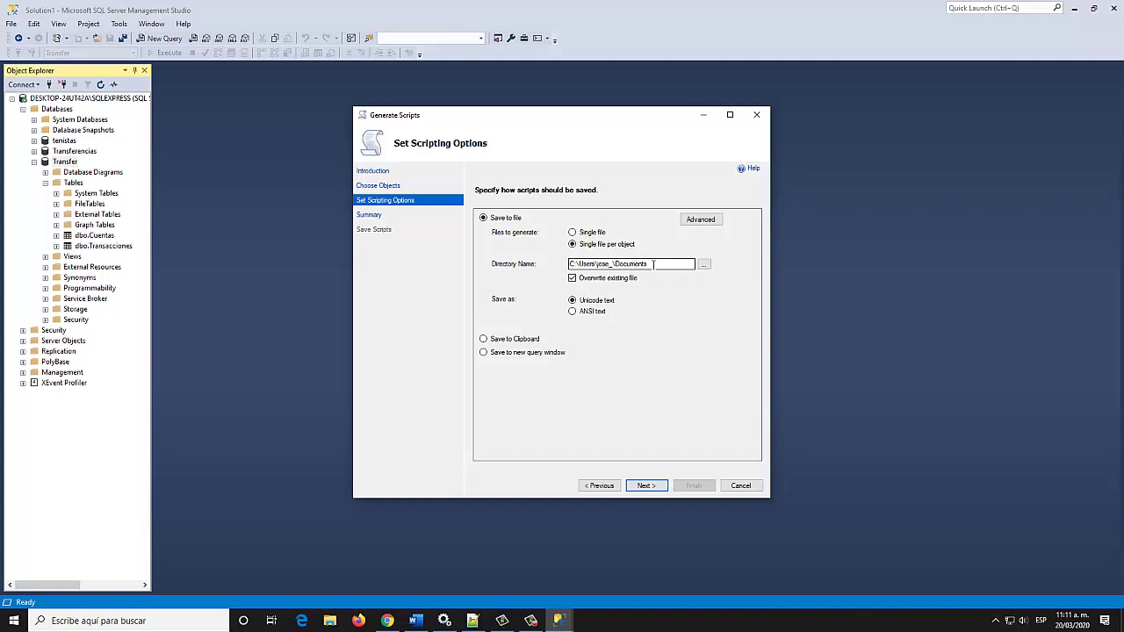
click(706, 266)
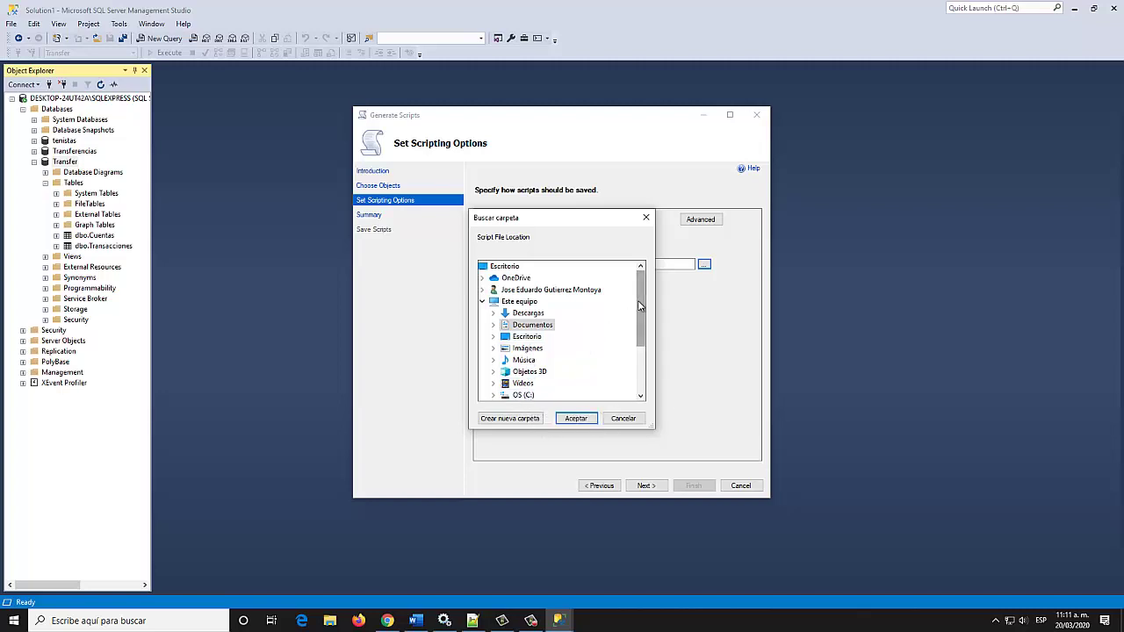
Create a folder named 'Scripts SQL Server' on Escritorio and accept it as the output location
scroll(588, 342, down, 2)
scroll(592, 342, up, 2)
click(508, 267)
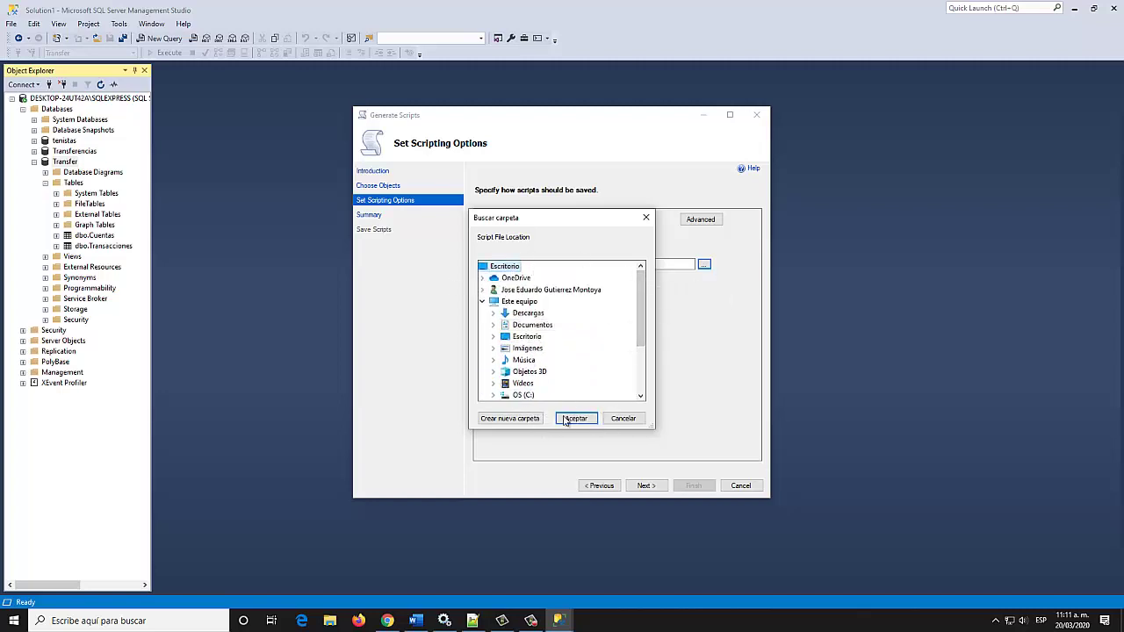
click(516, 419)
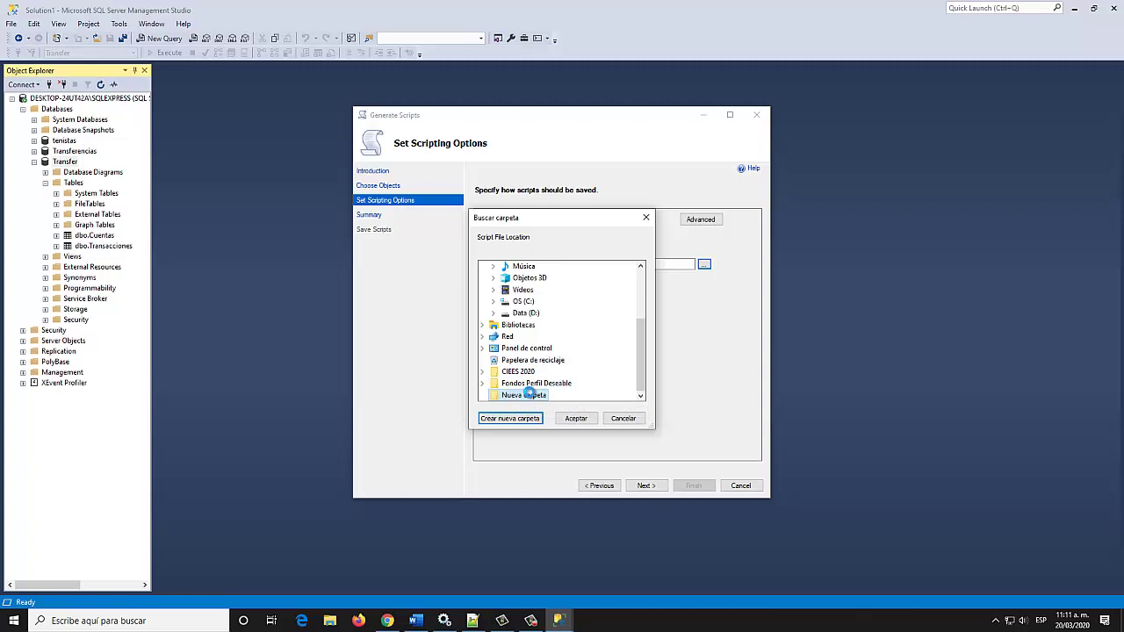
right_click(528, 394)
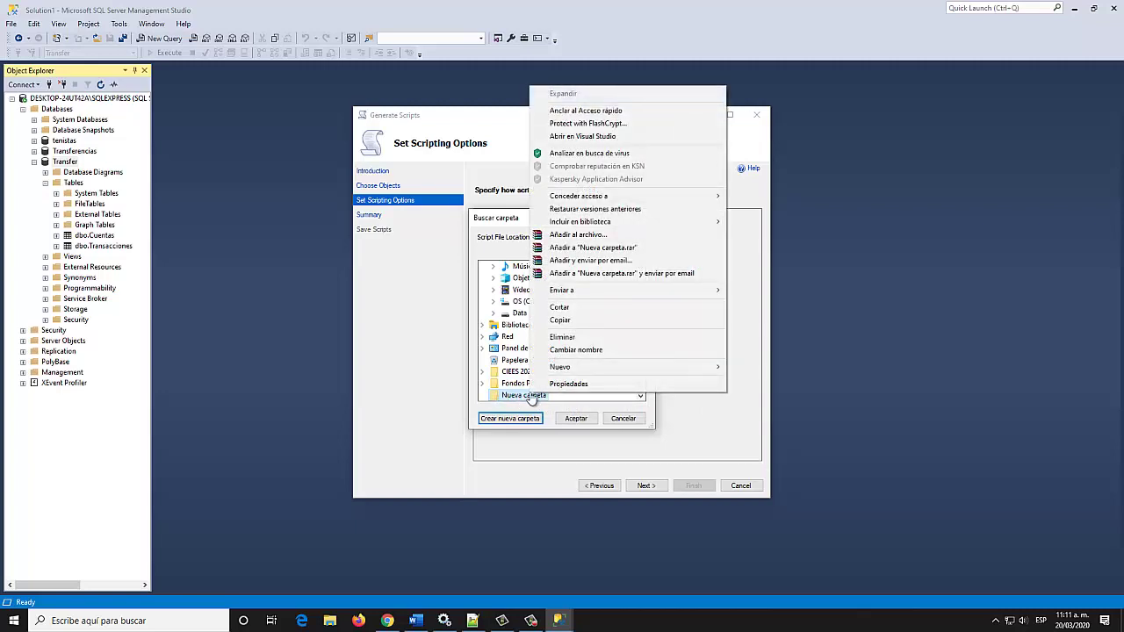
click(591, 350)
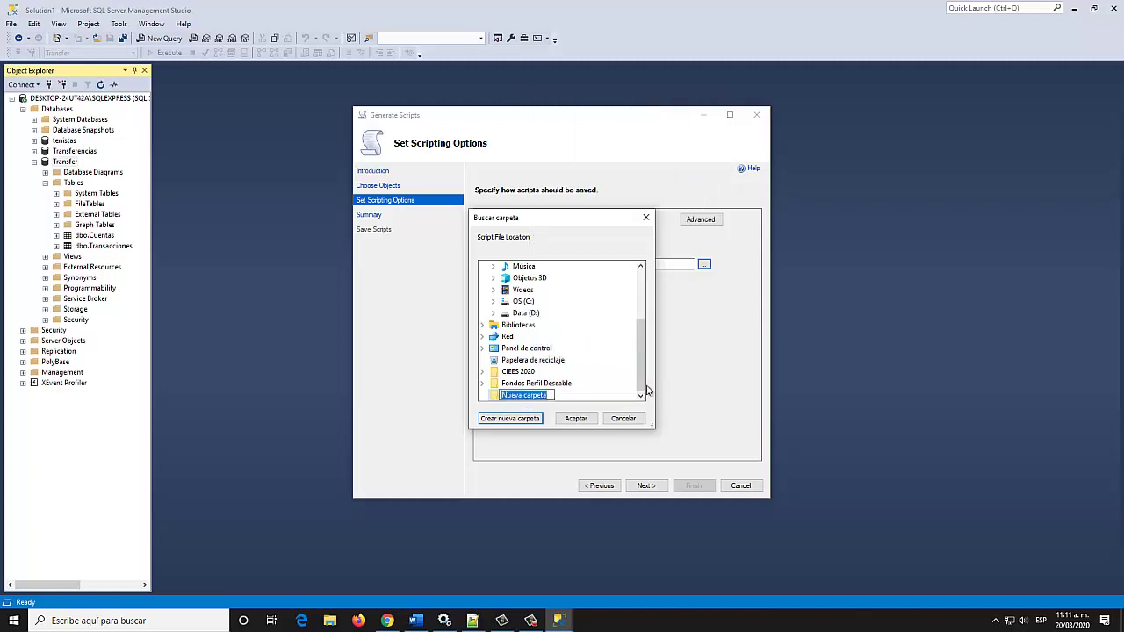
text(Scripts SQL Server)
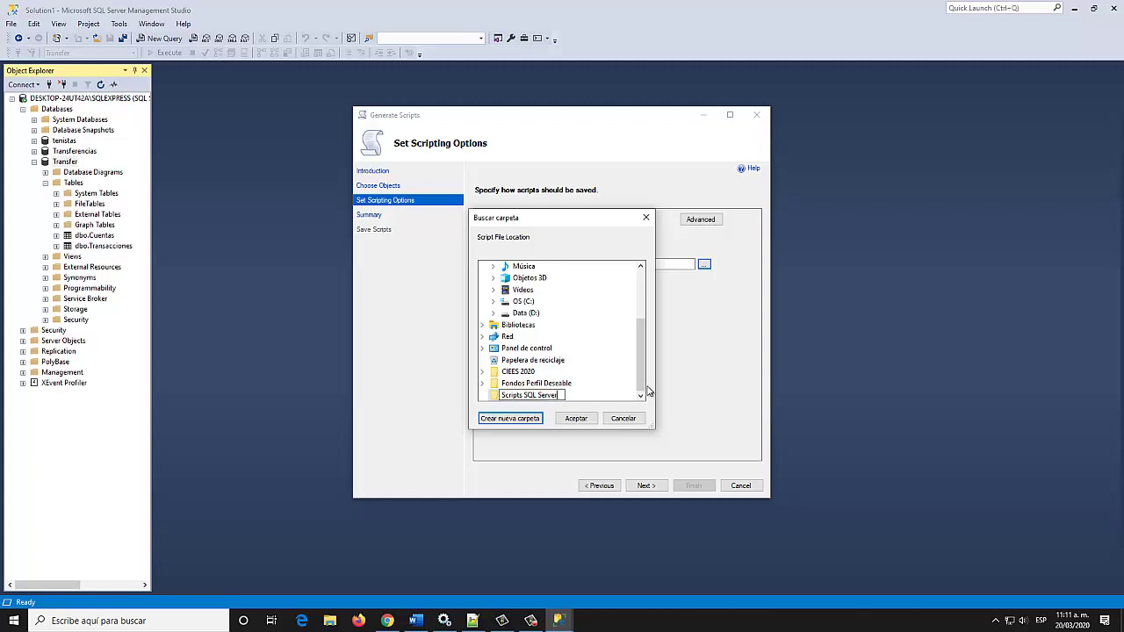
key(Return)
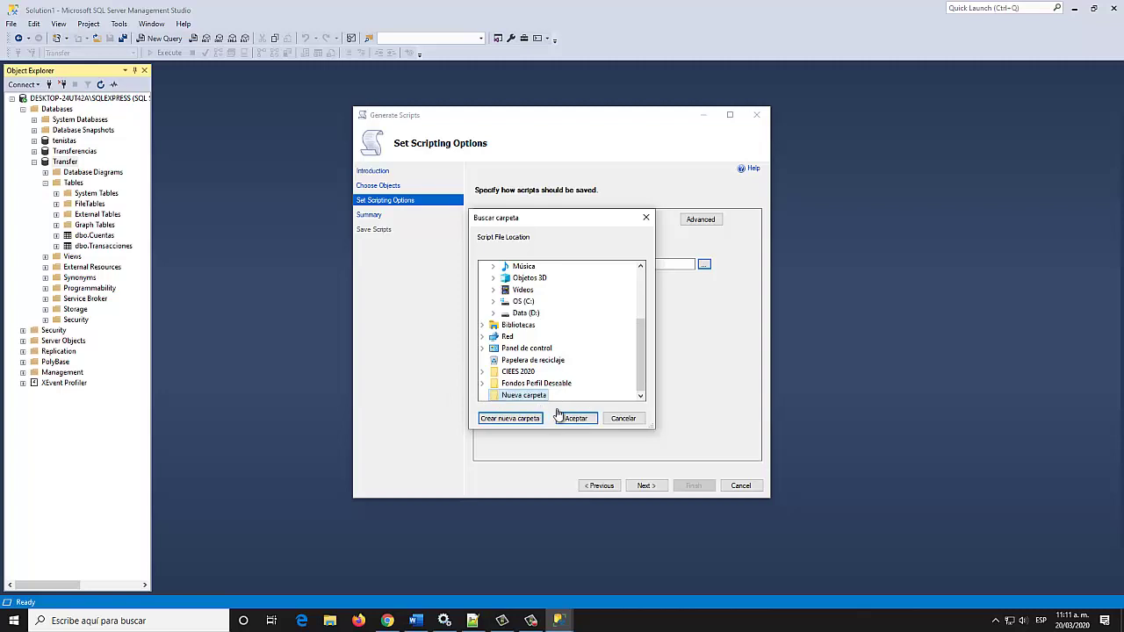
click(576, 418)
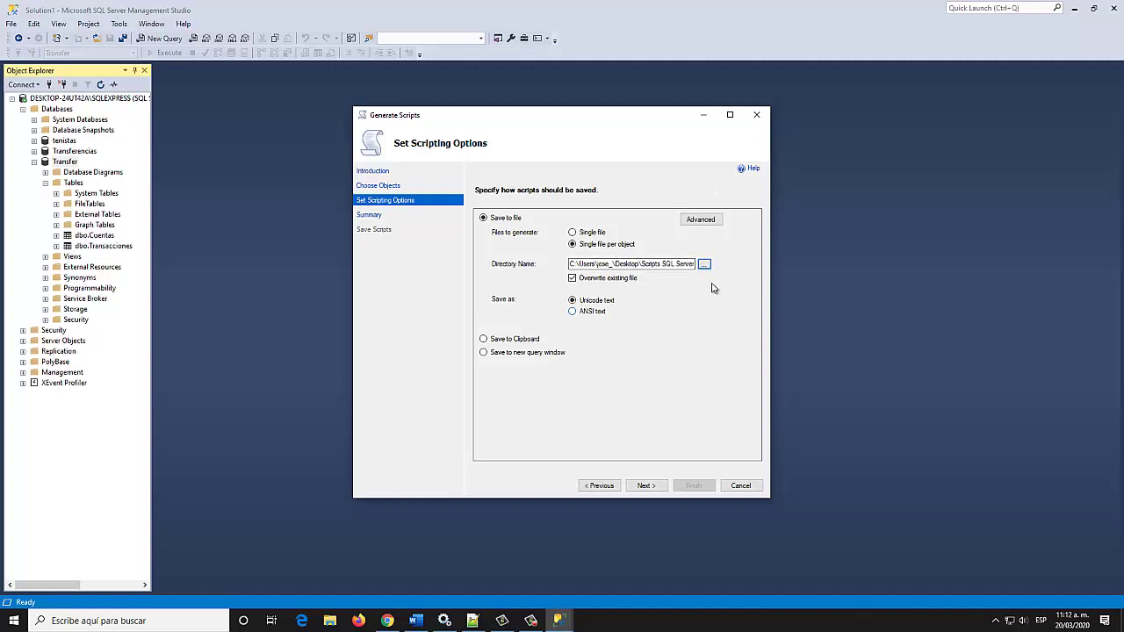
In Advanced Scripting Options, select the Types of data to script setting, currently Schema only
click(701, 221)
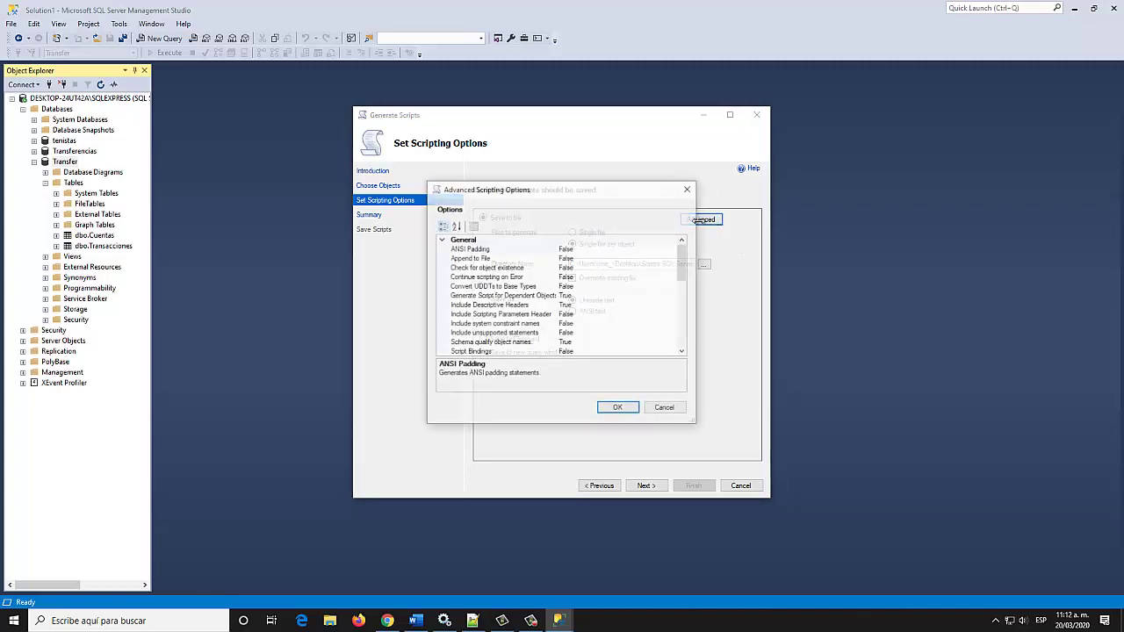
drag(674, 276, 676, 344)
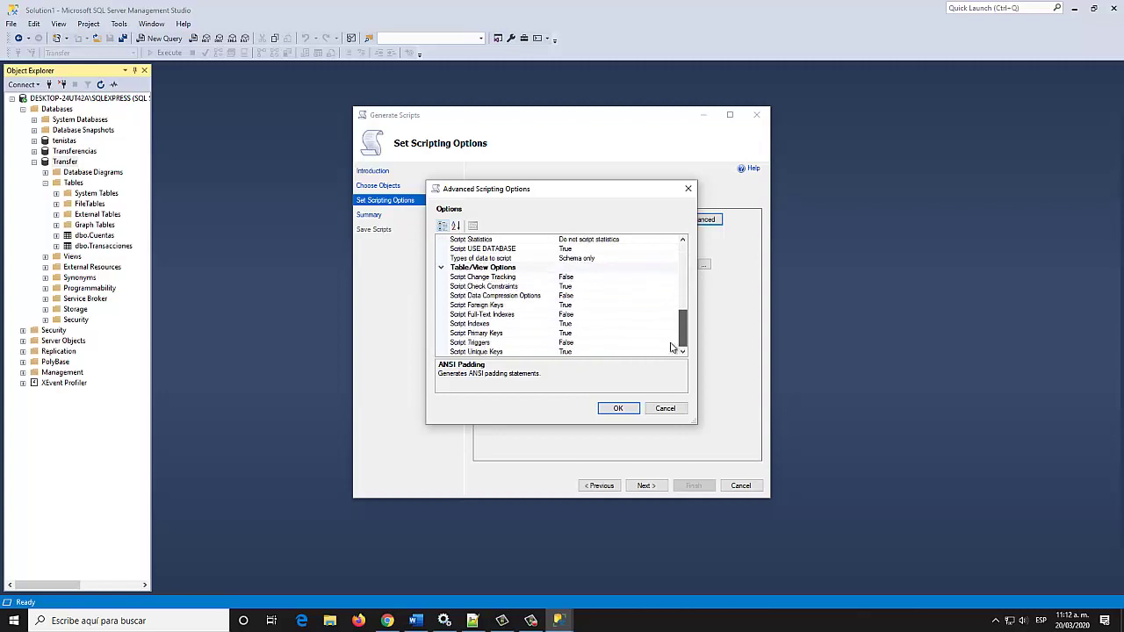
click(507, 258)
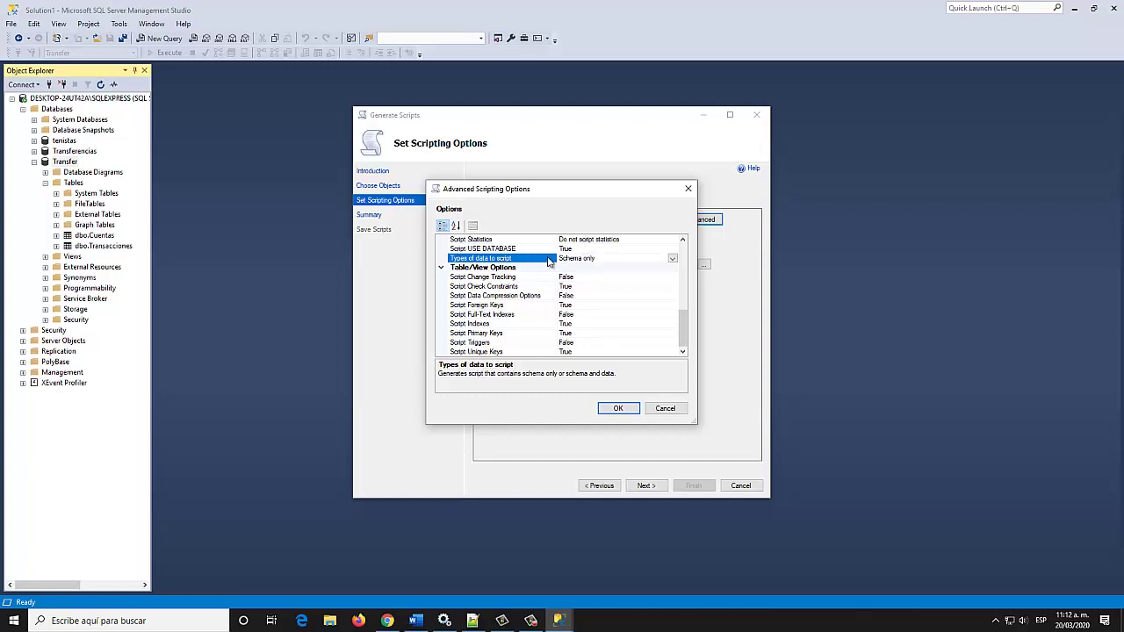
Confirm schema-only scripting and generate the Transfer scripts, one file per object, then close the wizard
click(621, 409)
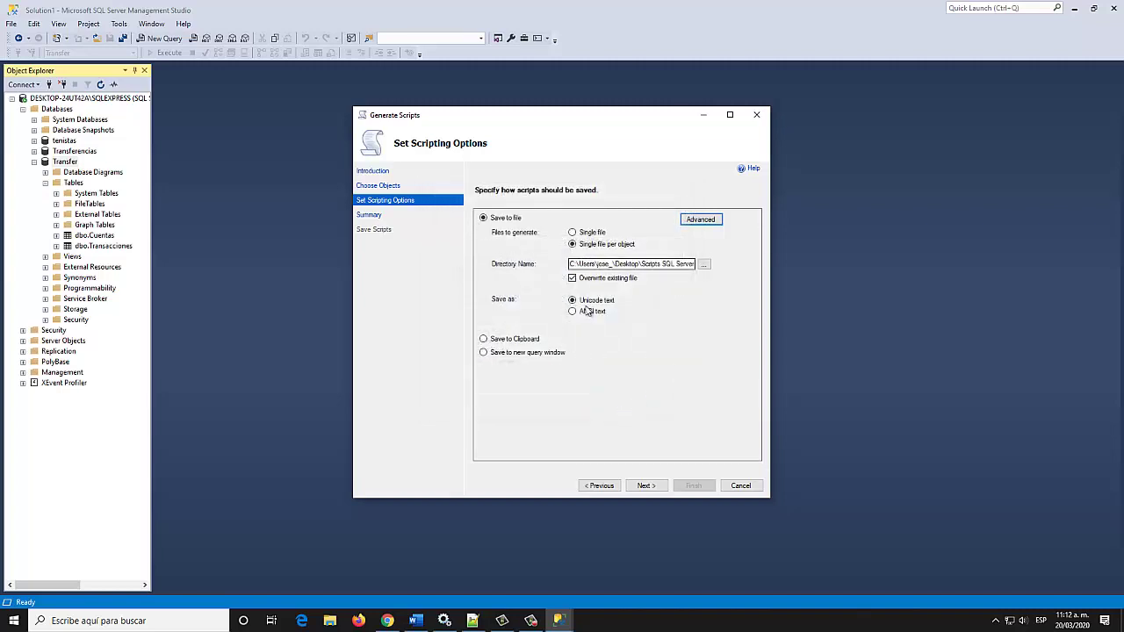
click(654, 488)
click(650, 484)
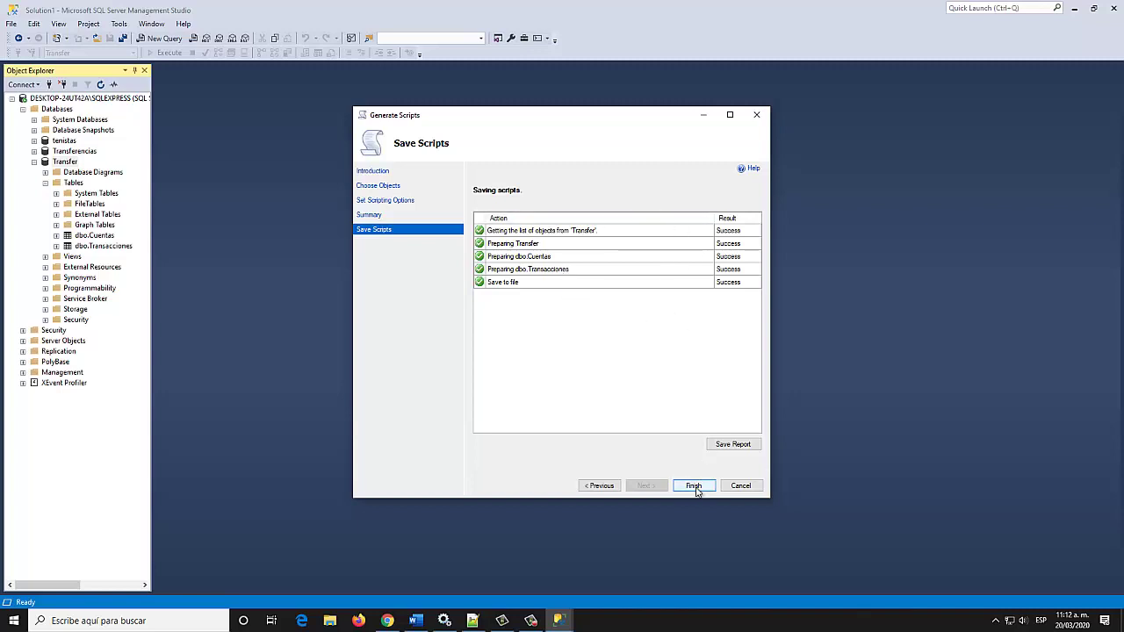
click(692, 485)
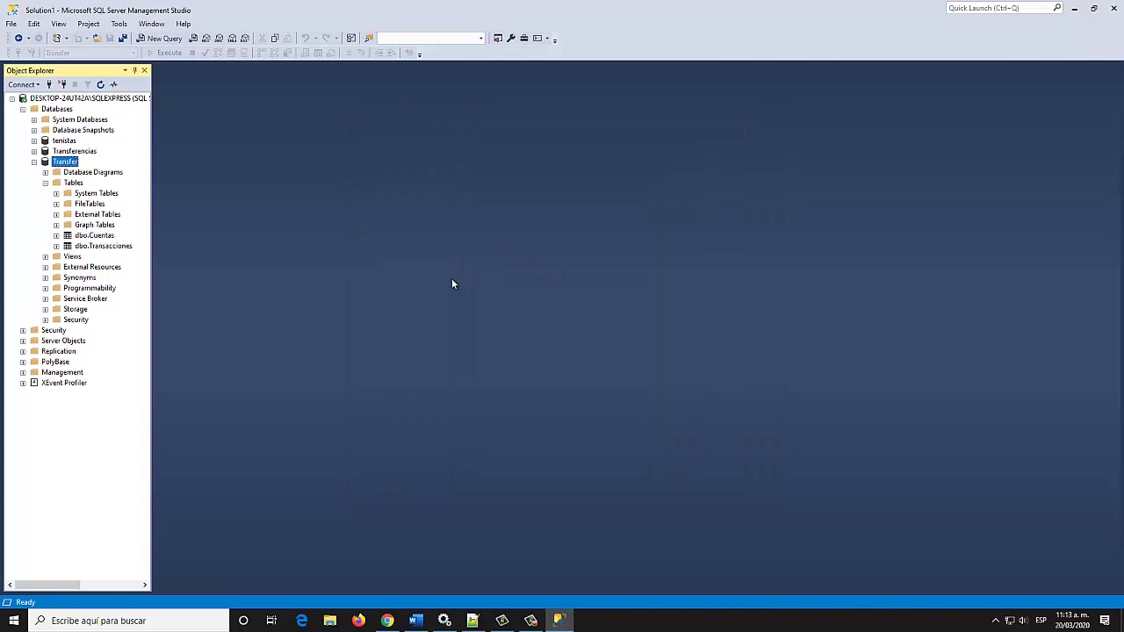
Minimize SSMS and the browser, open the desktop Scripts SQL Server folder and select Transfer.Database.sql
click(1074, 8)
click(1061, 7)
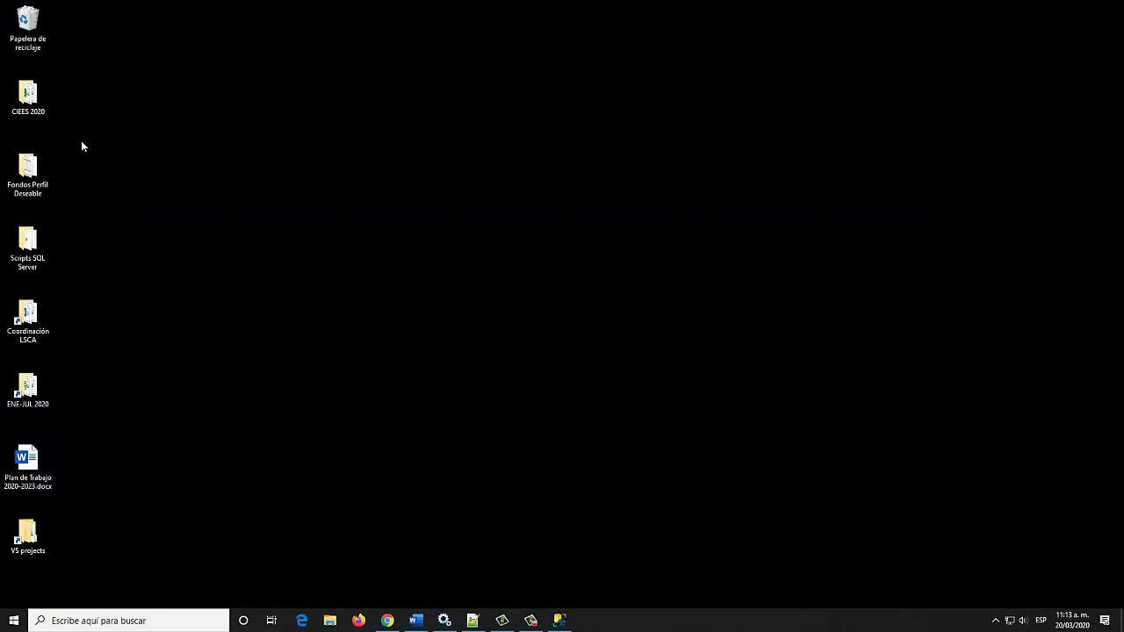
drag(46, 230, 329, 158)
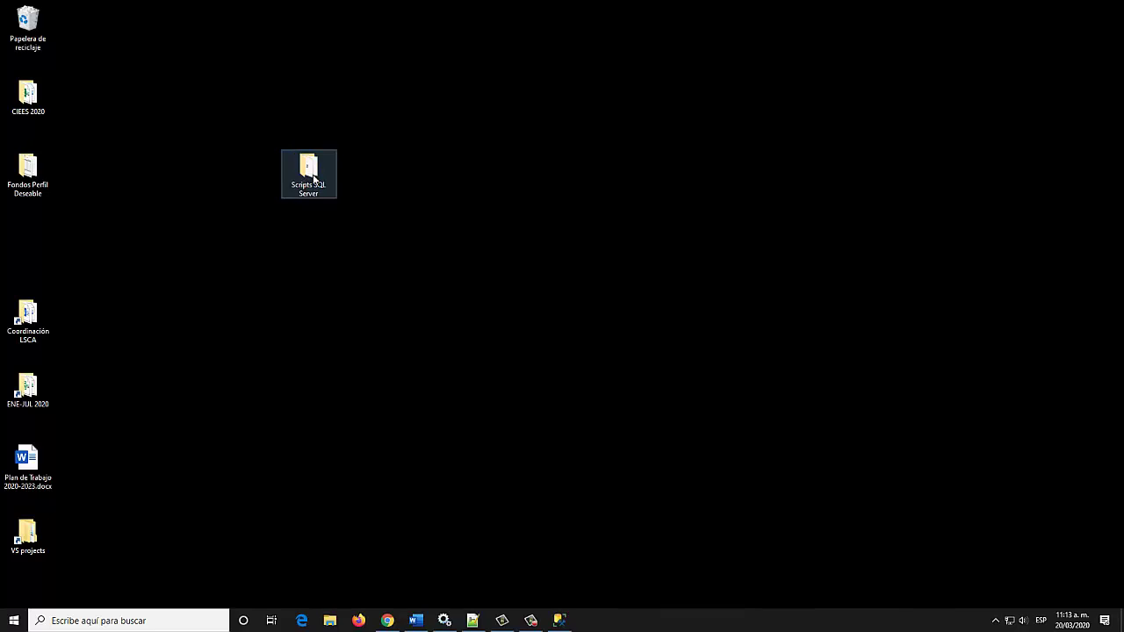
double_click(314, 178)
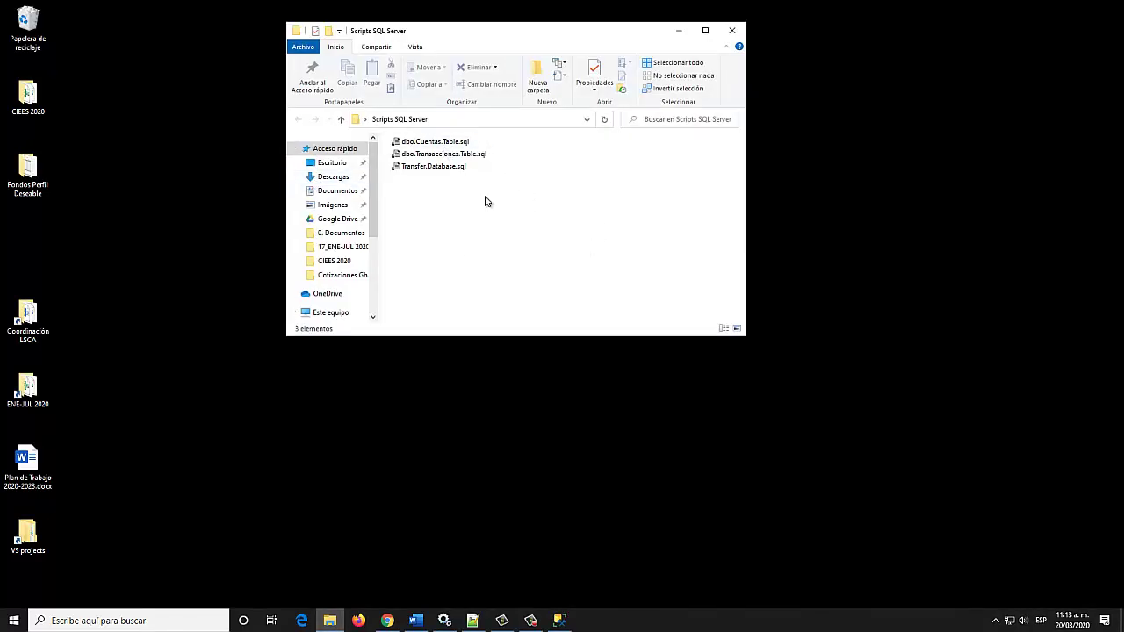
click(427, 170)
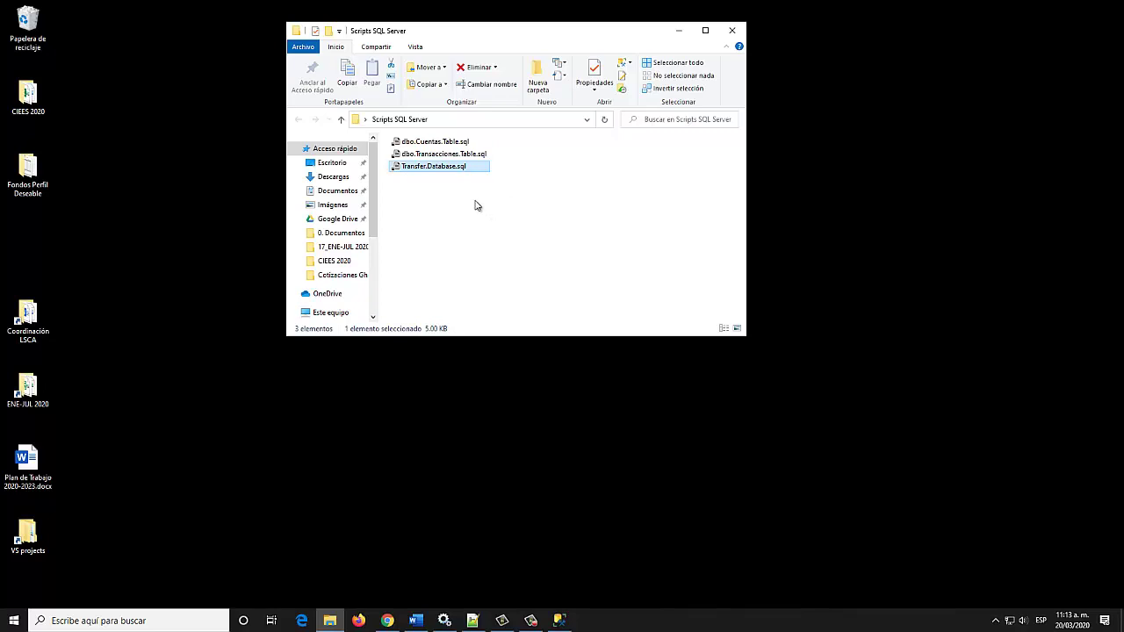
Rename Transfer.Database.sql to 0_Transfer.Database.sql
key(F2)
key(Home)
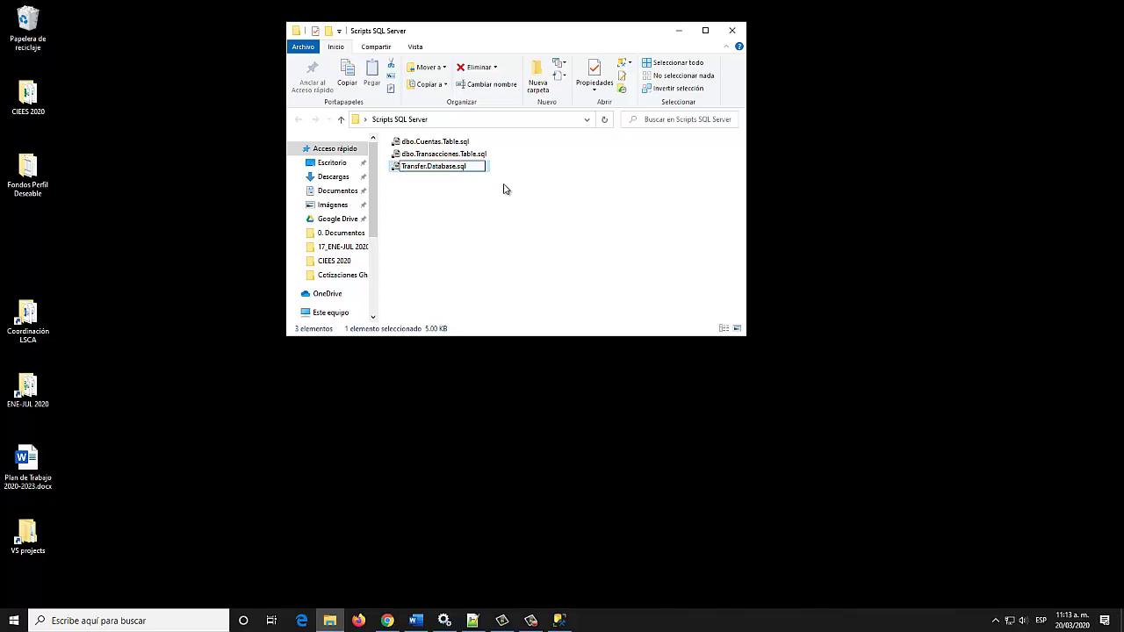
text(0_)
key(Return)
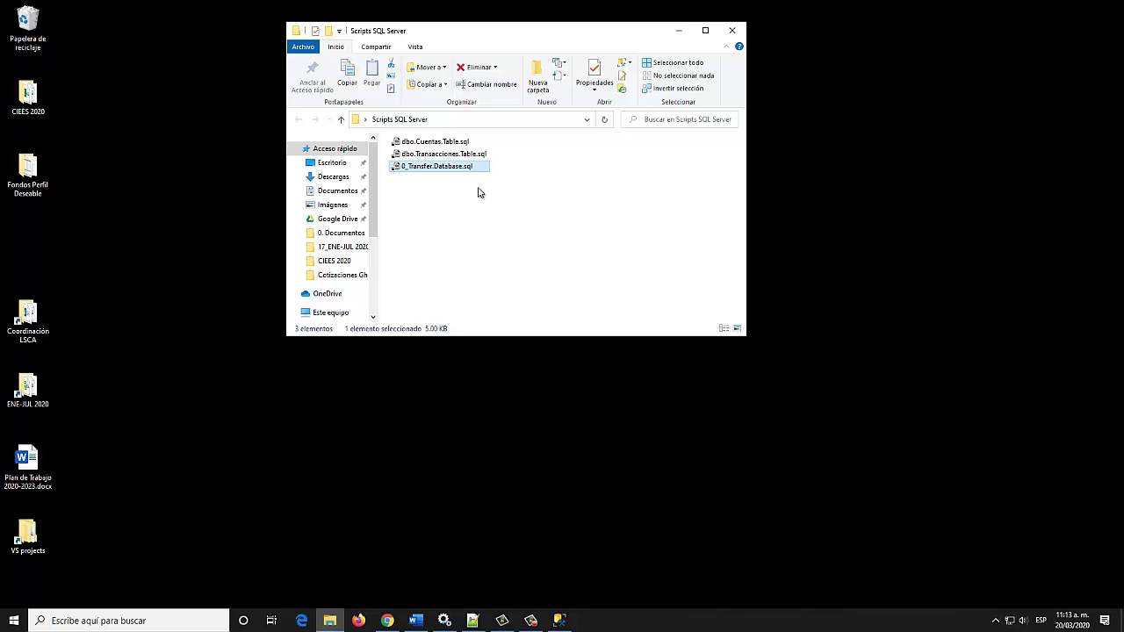
Rename the table scripts to 1_dbo.Cuentas.Table.sql and 2_dbo.Transacciones.Table.sql
click(450, 145)
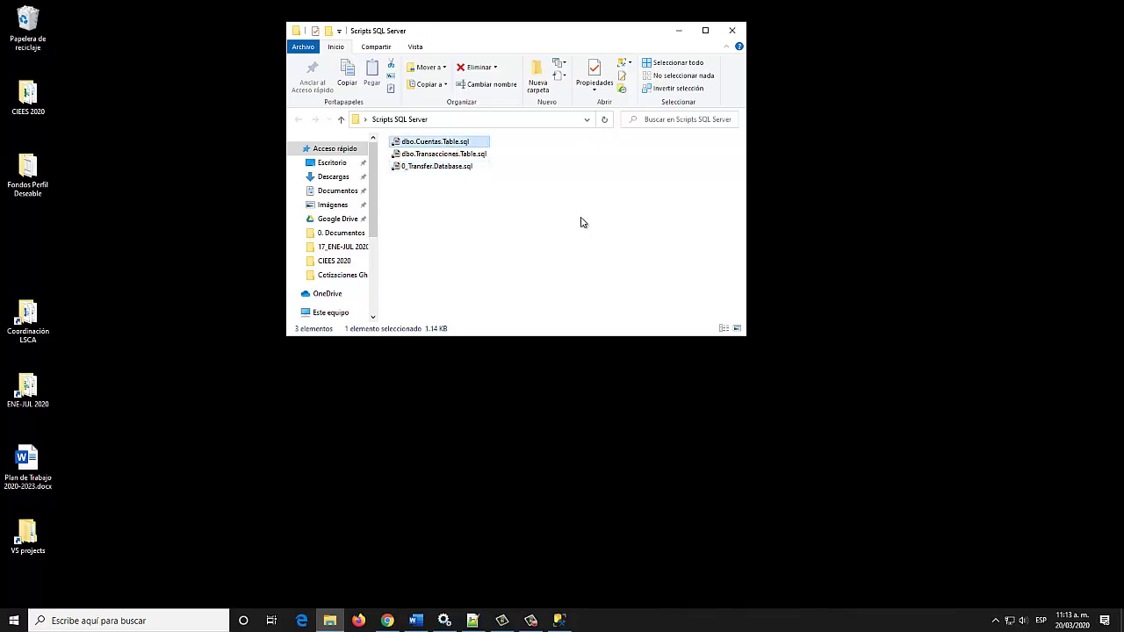
key(F2)
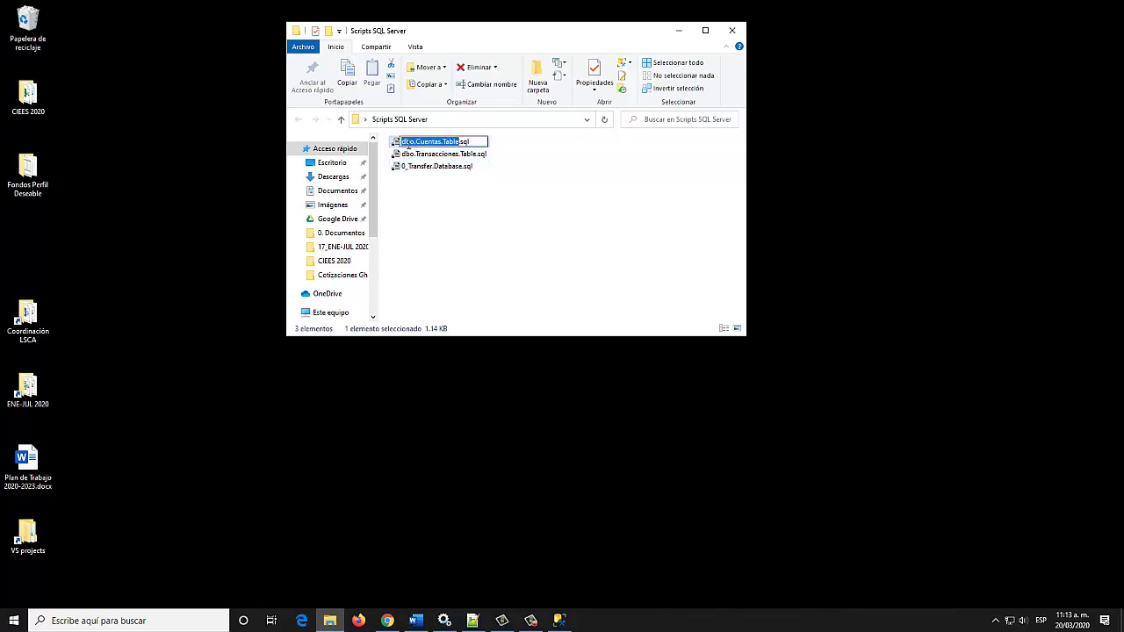
click(408, 142)
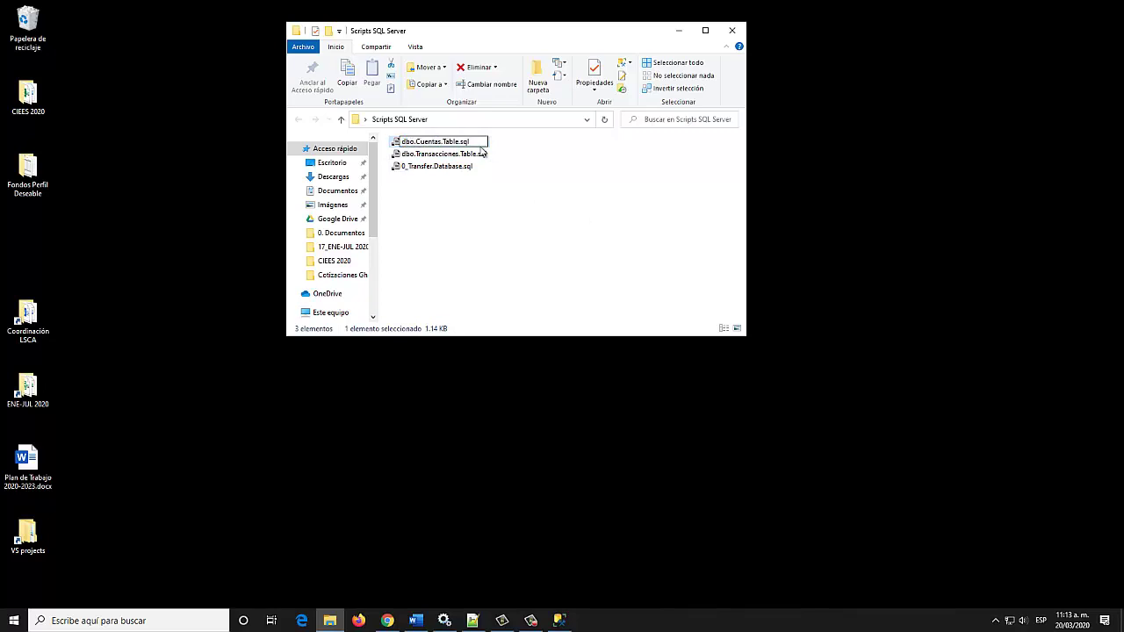
text(1_)
key(Return)
click(477, 155)
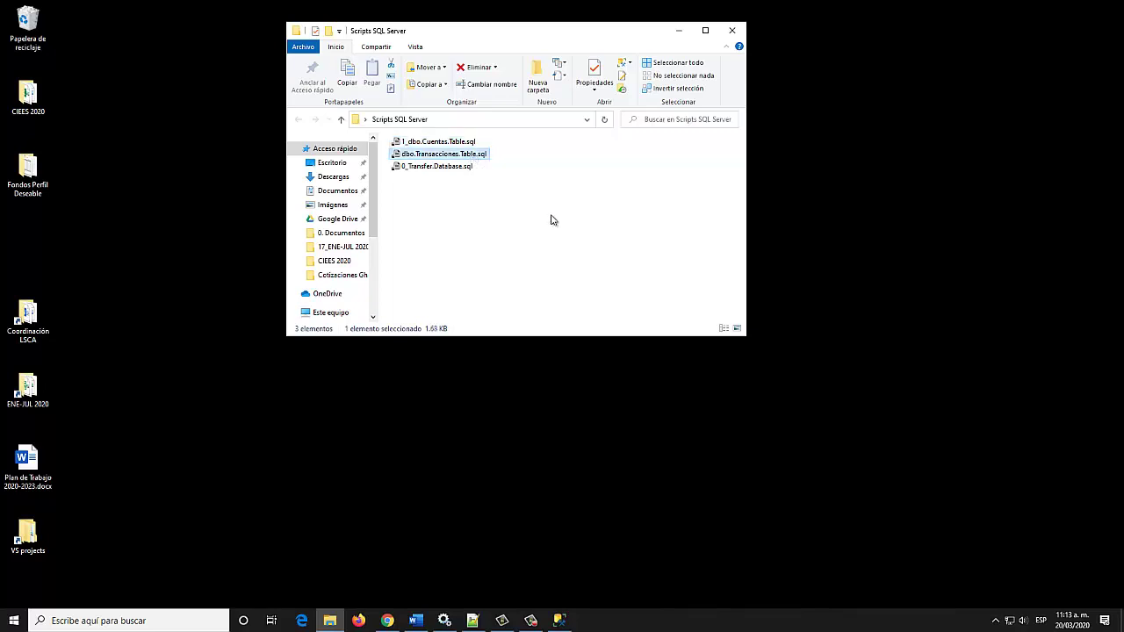
key(F2)
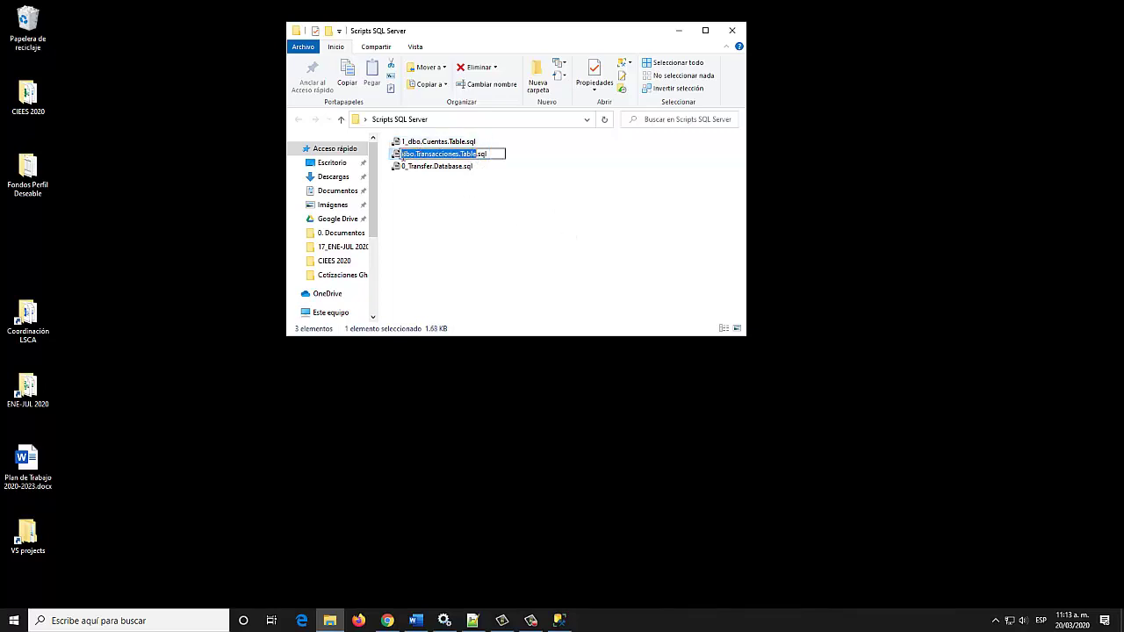
click(404, 158)
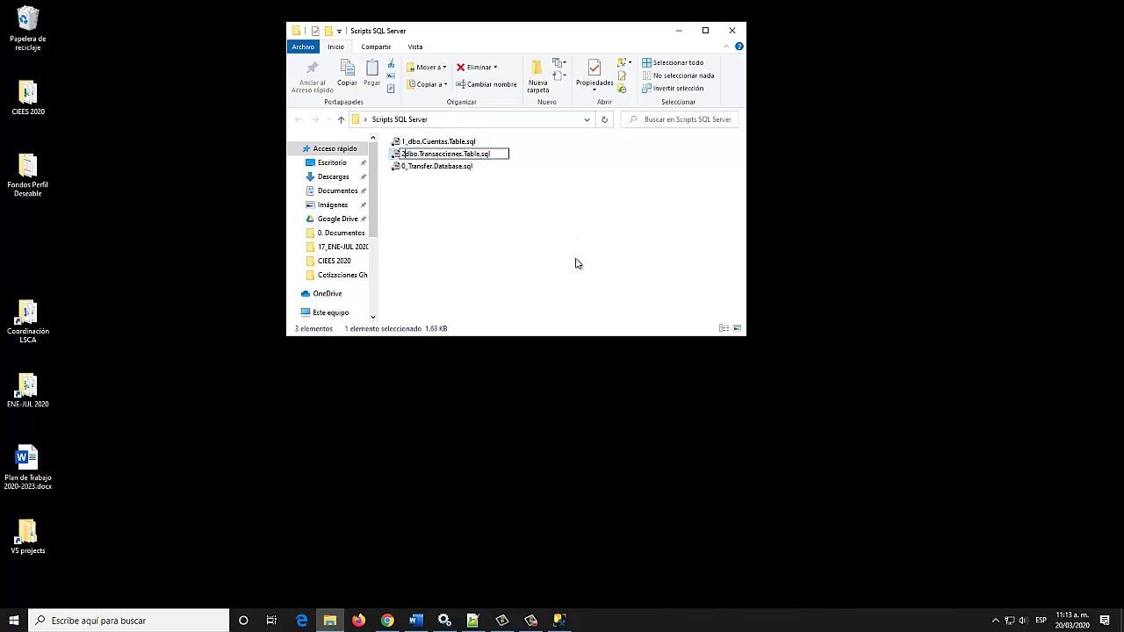
text(2_)
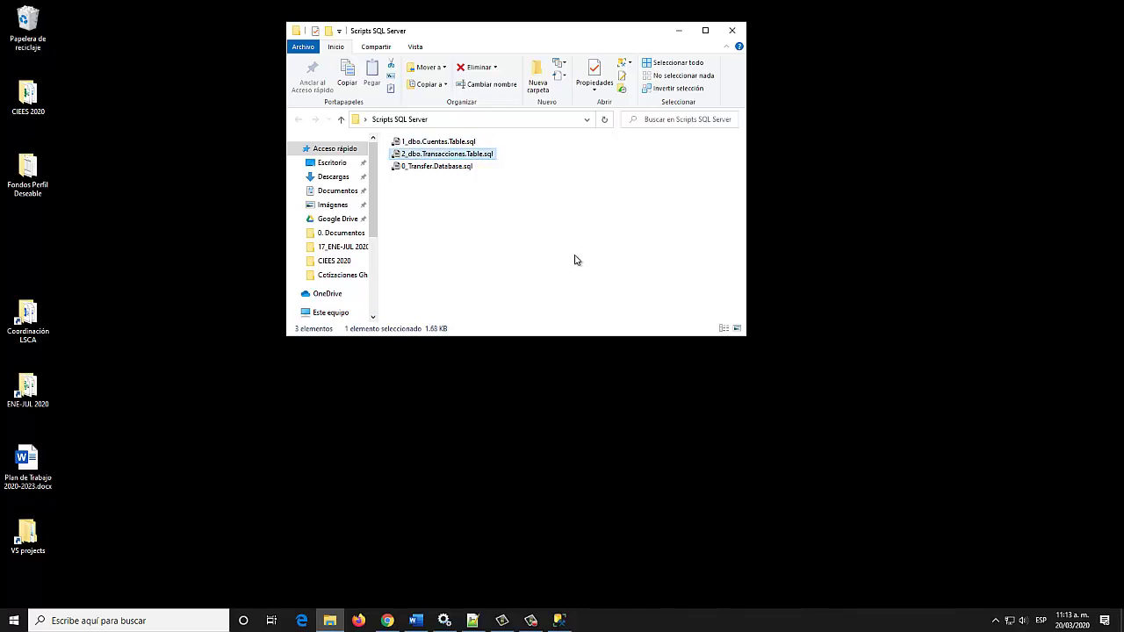
click(580, 248)
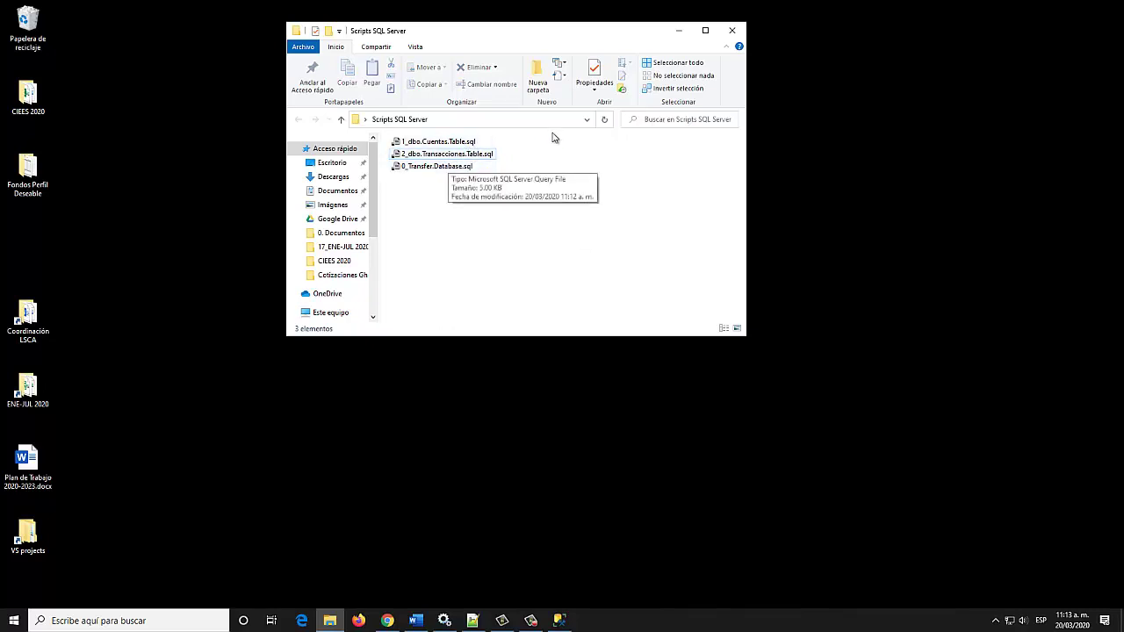
Check the file sizes of the two table scripts
click(467, 156)
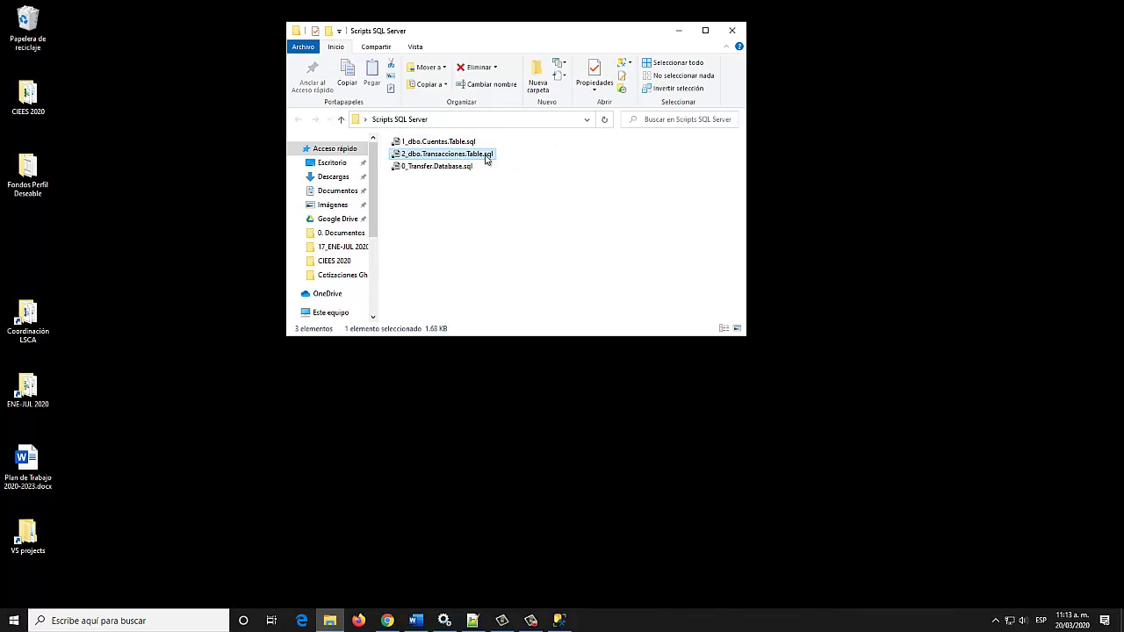
click(455, 143)
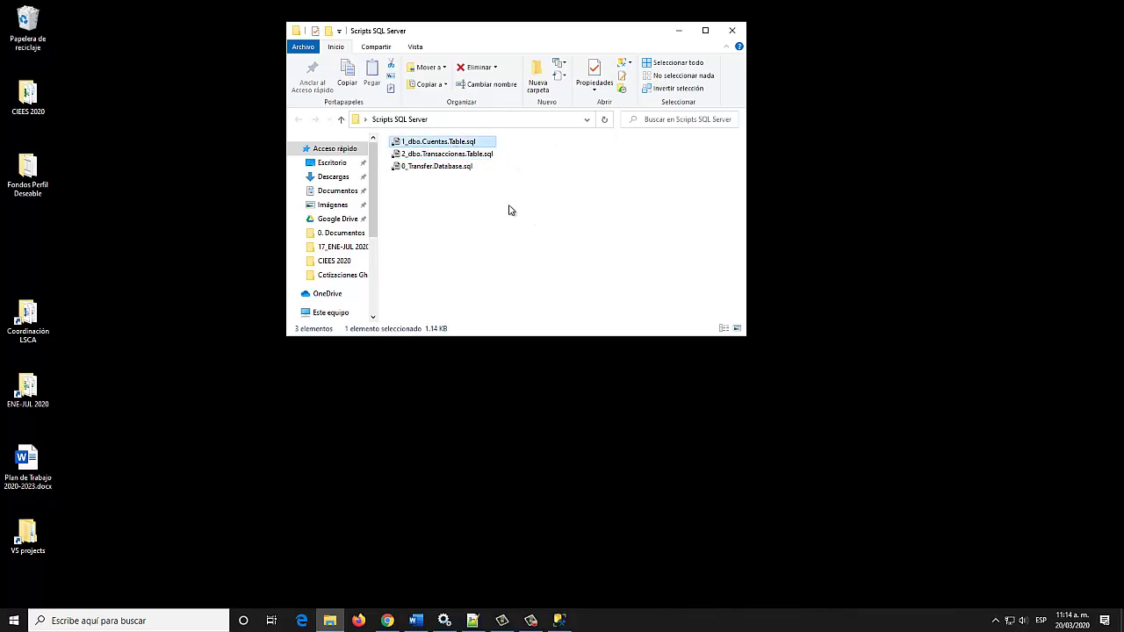
click(507, 209)
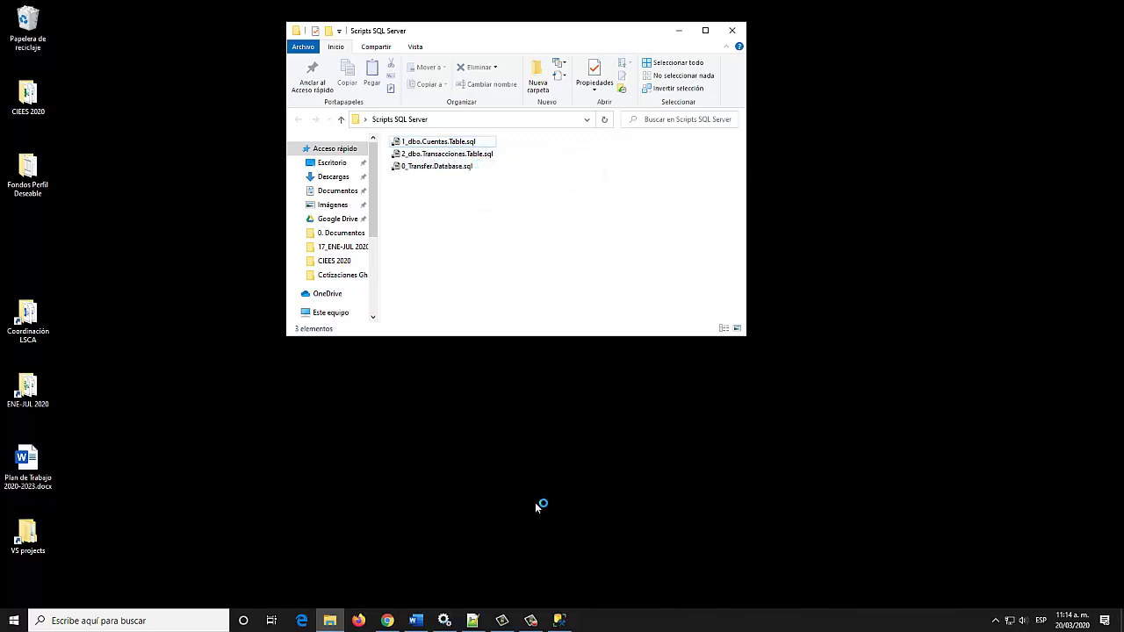
Open 0_Transfer.Database.sql from the Scripts SQL Server folder in Management Studio
click(560, 621)
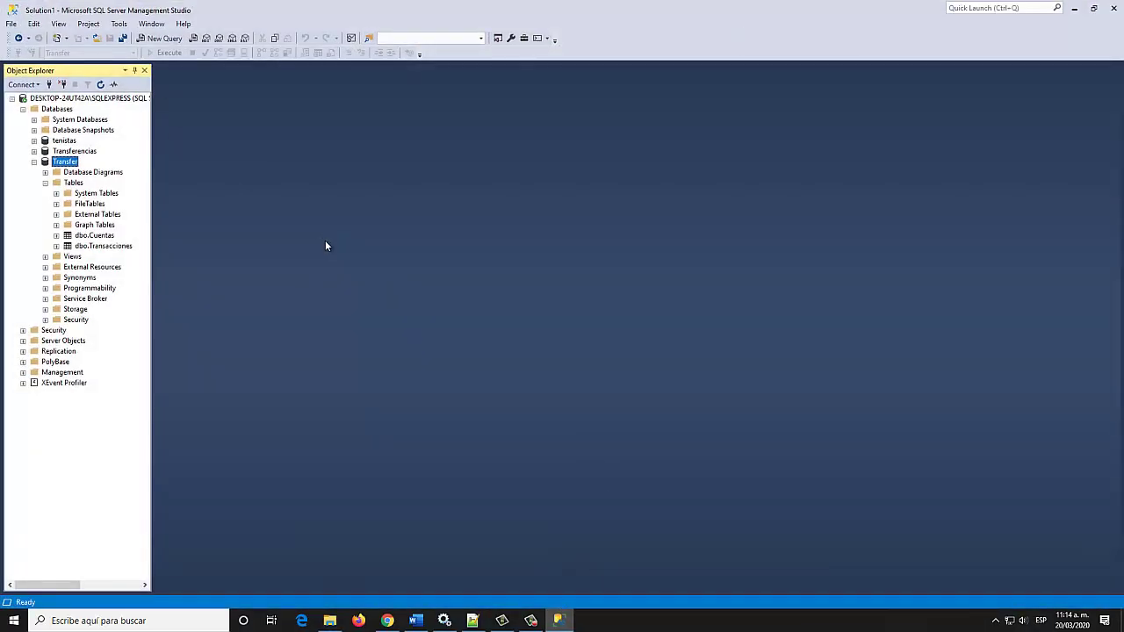
click(97, 41)
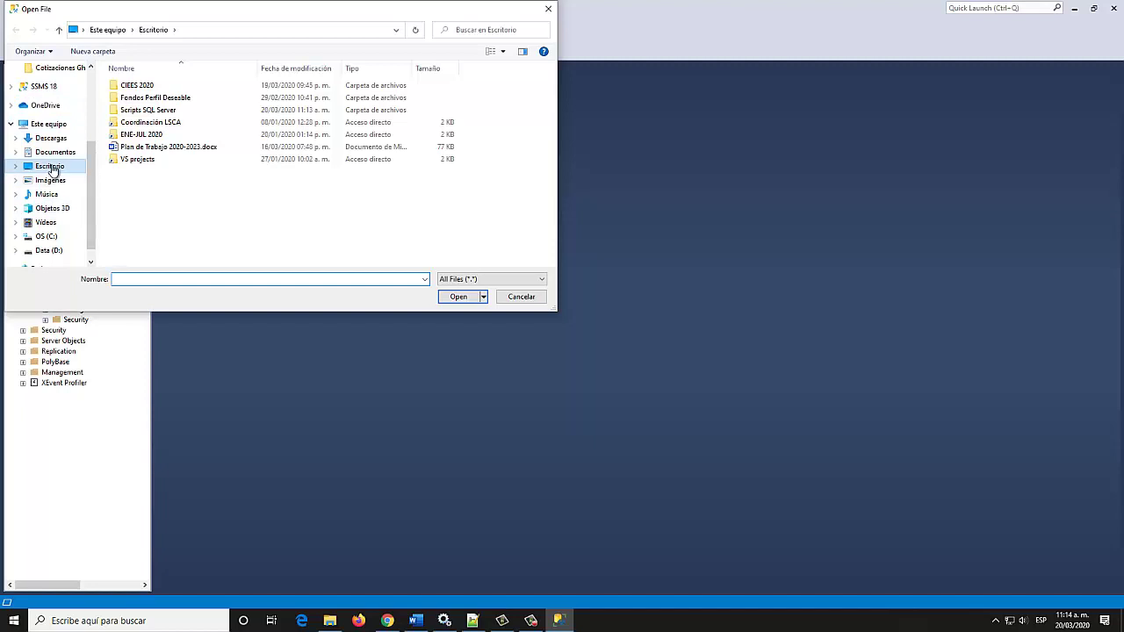
double_click(155, 111)
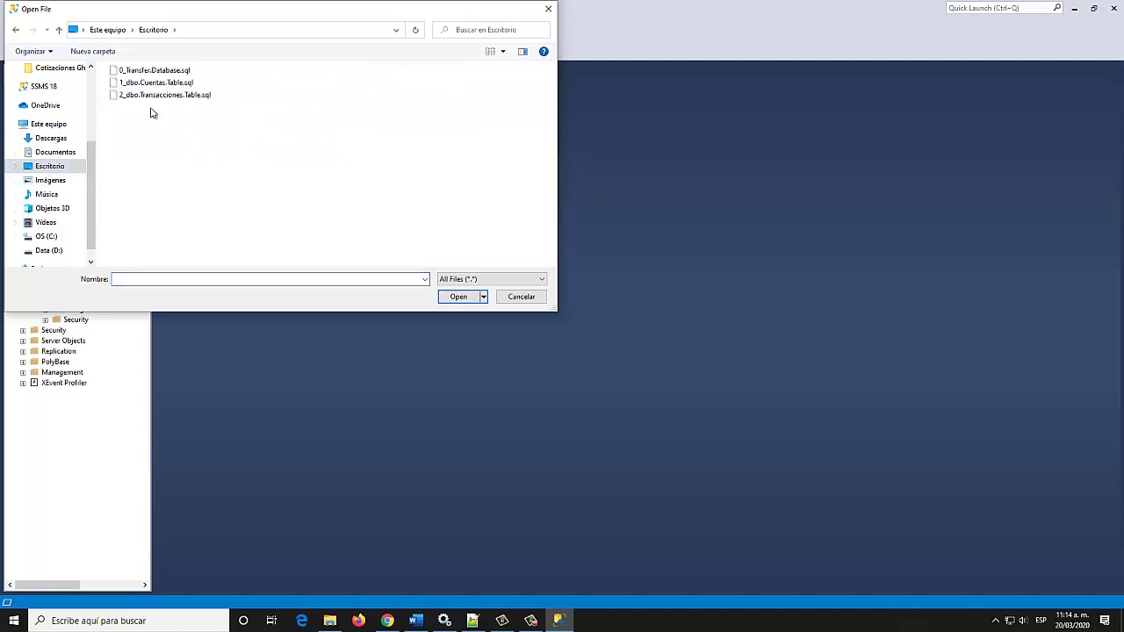
double_click(124, 71)
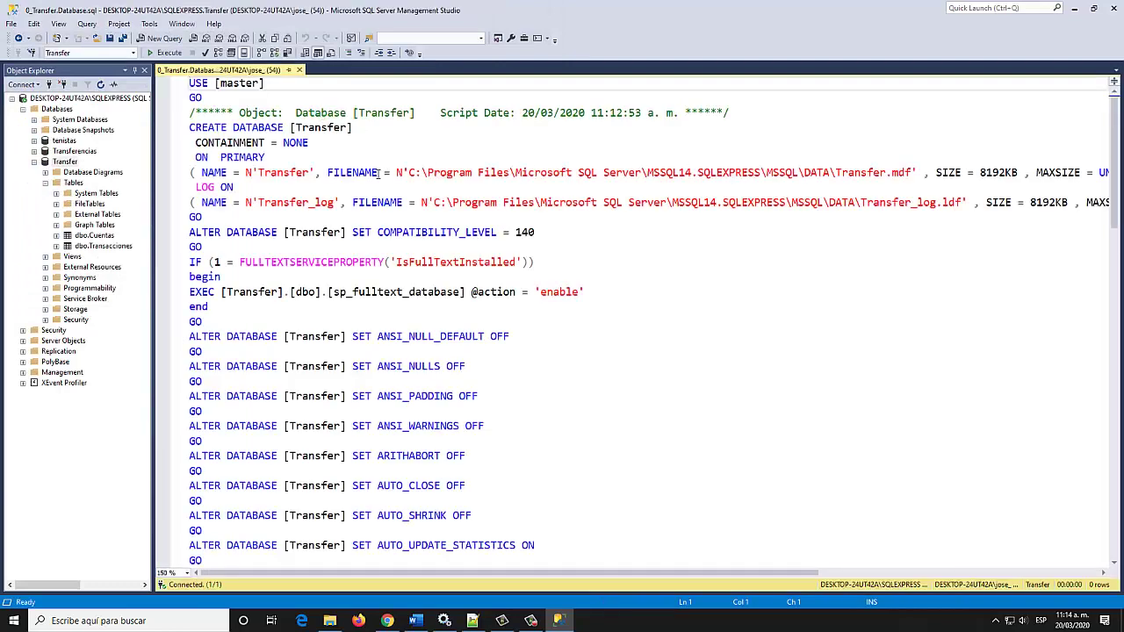
Review the CREATE DATABASE script, then open 1_dbo.Cuentas.Table.sql
scroll(380, 132, down, 20)
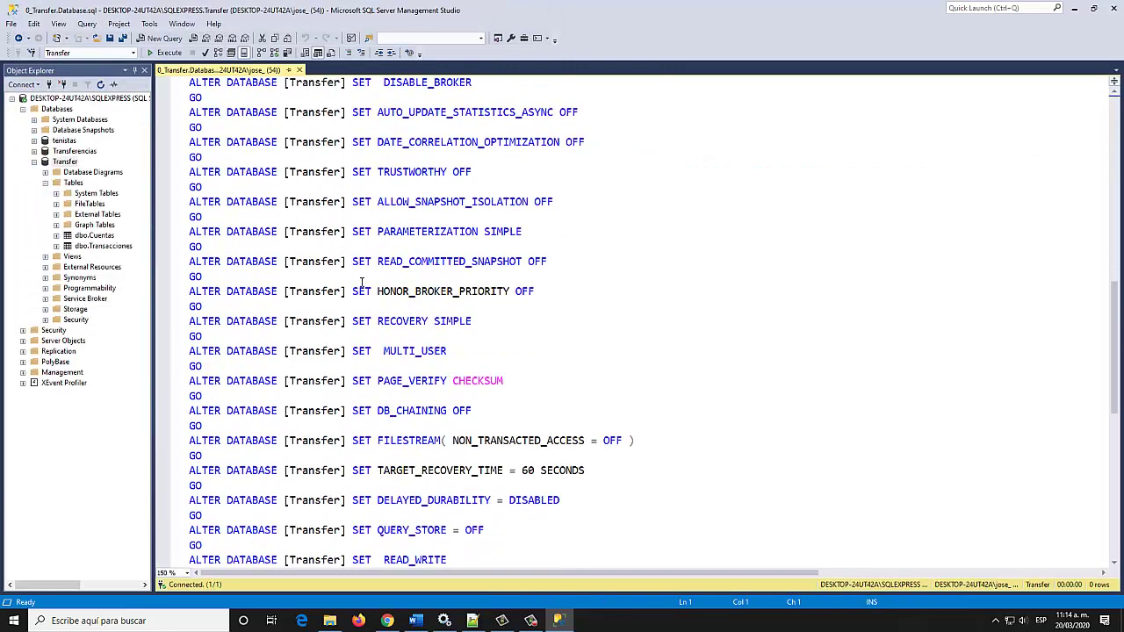
scroll(370, 292, up, 20)
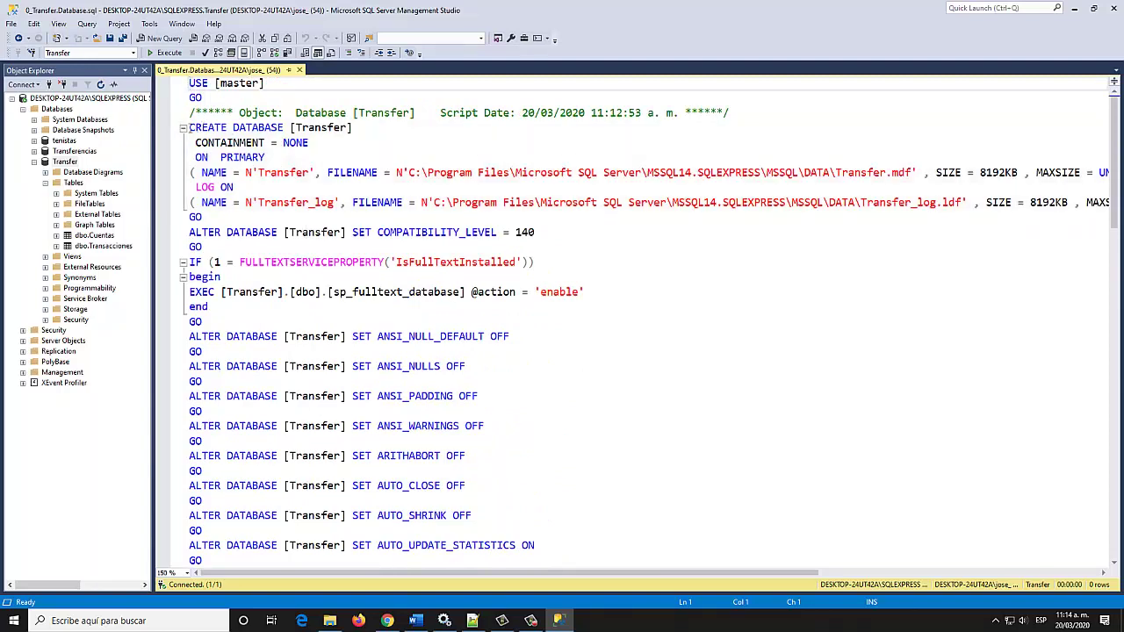
drag(189, 128, 401, 203)
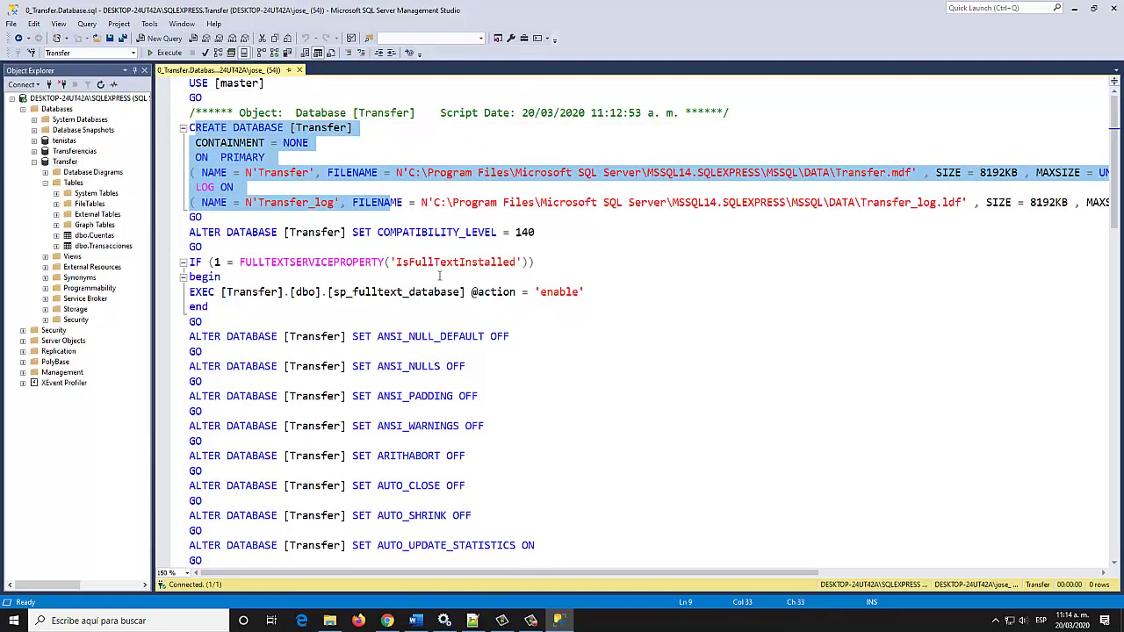
click(580, 309)
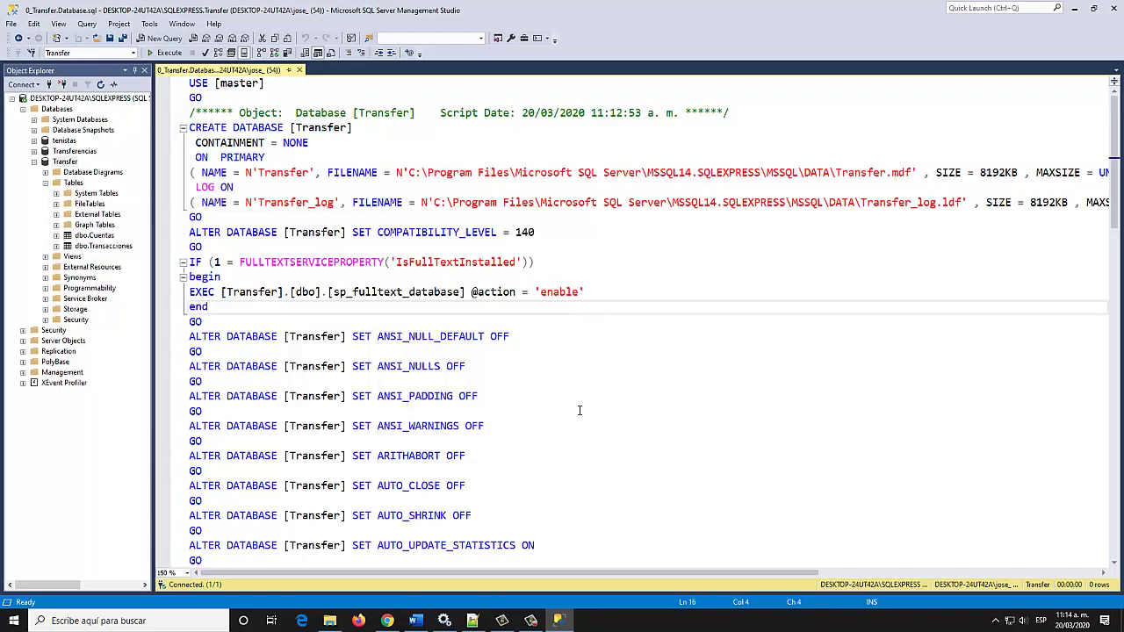
click(567, 280)
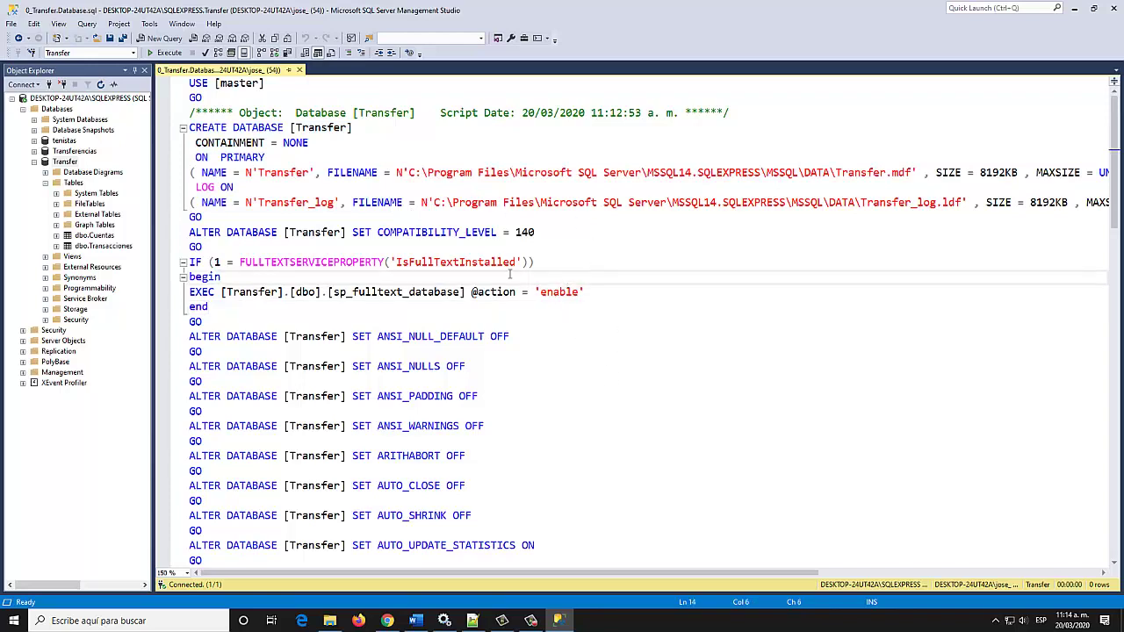
click(98, 39)
double_click(156, 81)
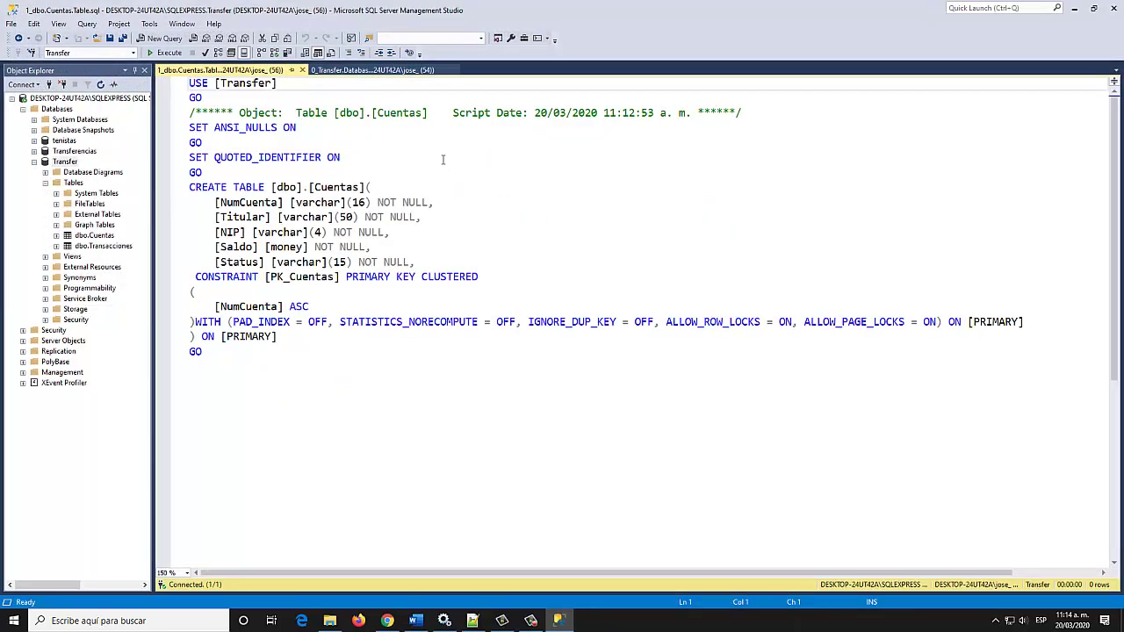
Inspect the Cuentas table definition, then open 2_dbo.Transacciones.Table.sql
click(266, 130)
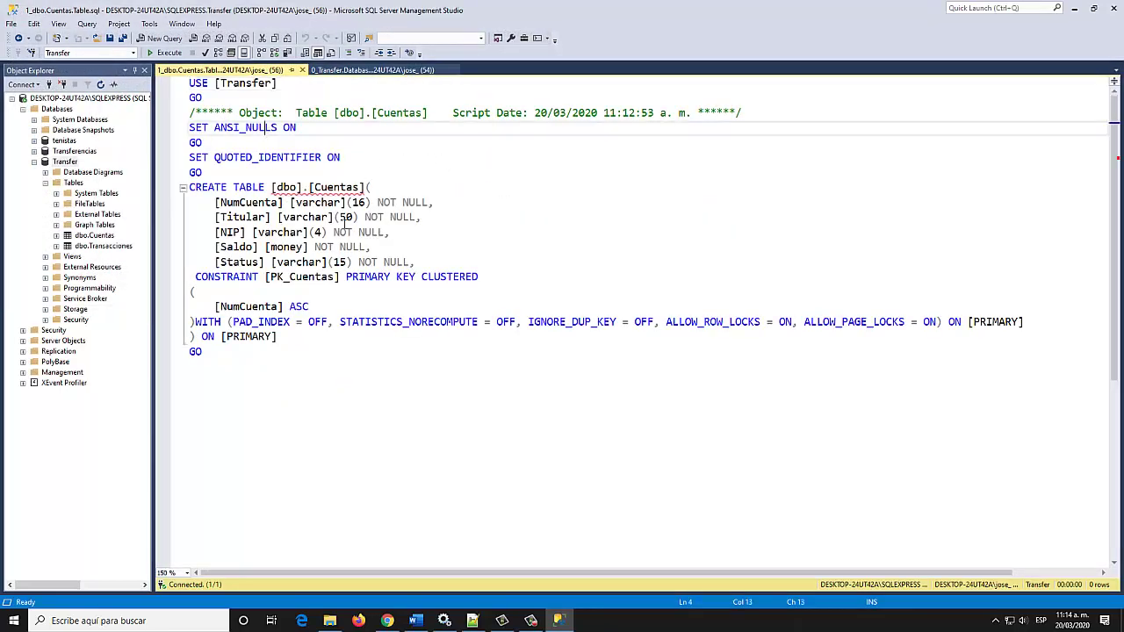
click(333, 187)
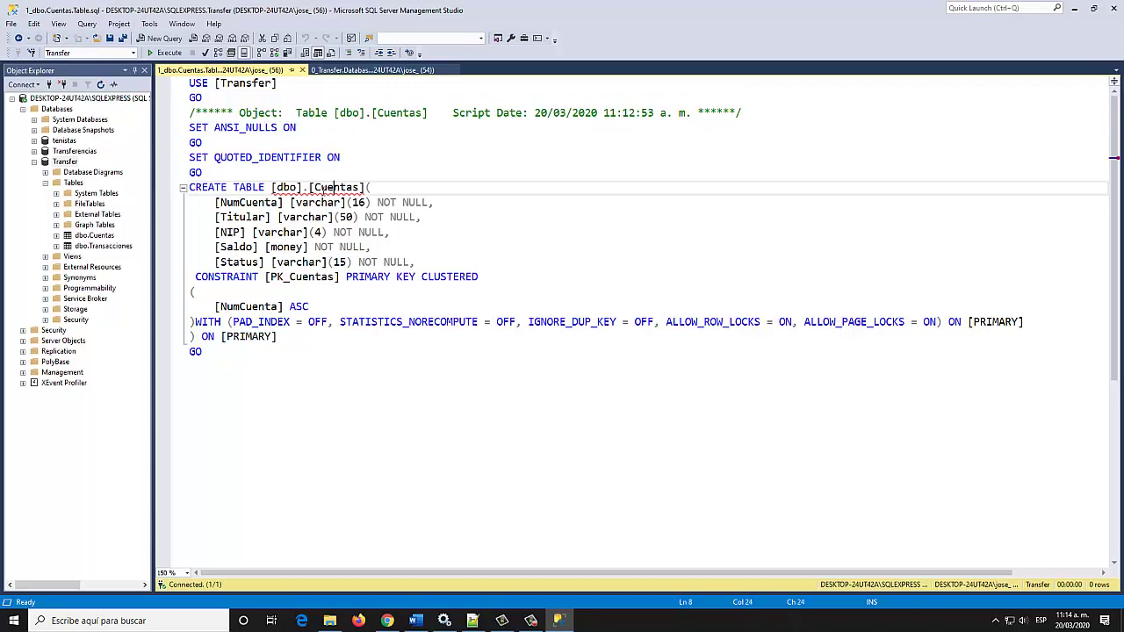
click(98, 40)
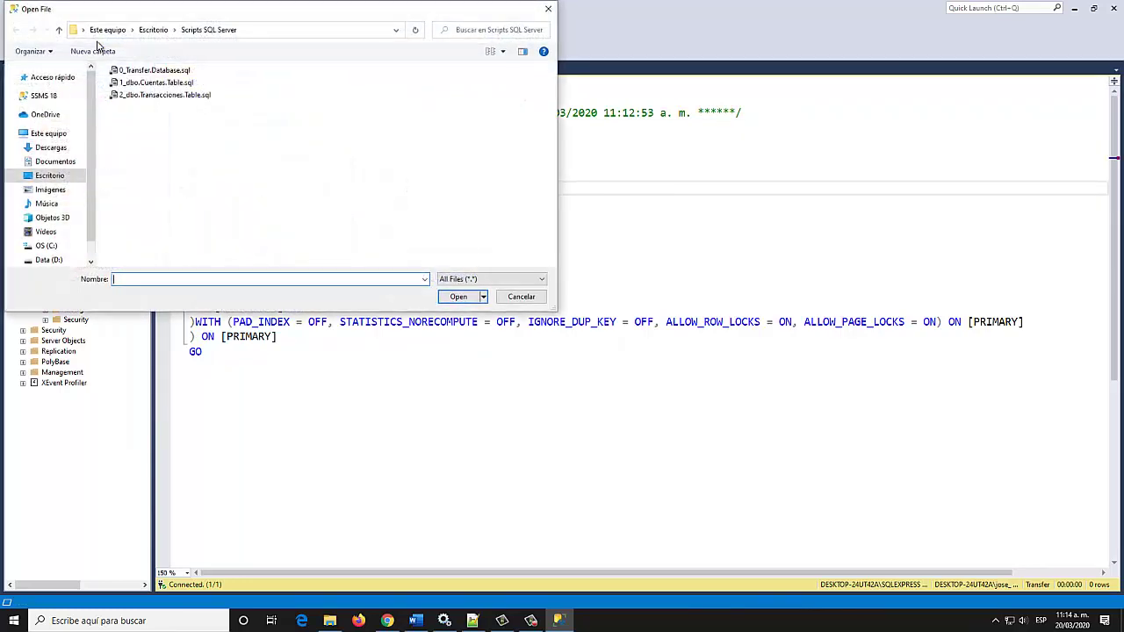
double_click(242, 117)
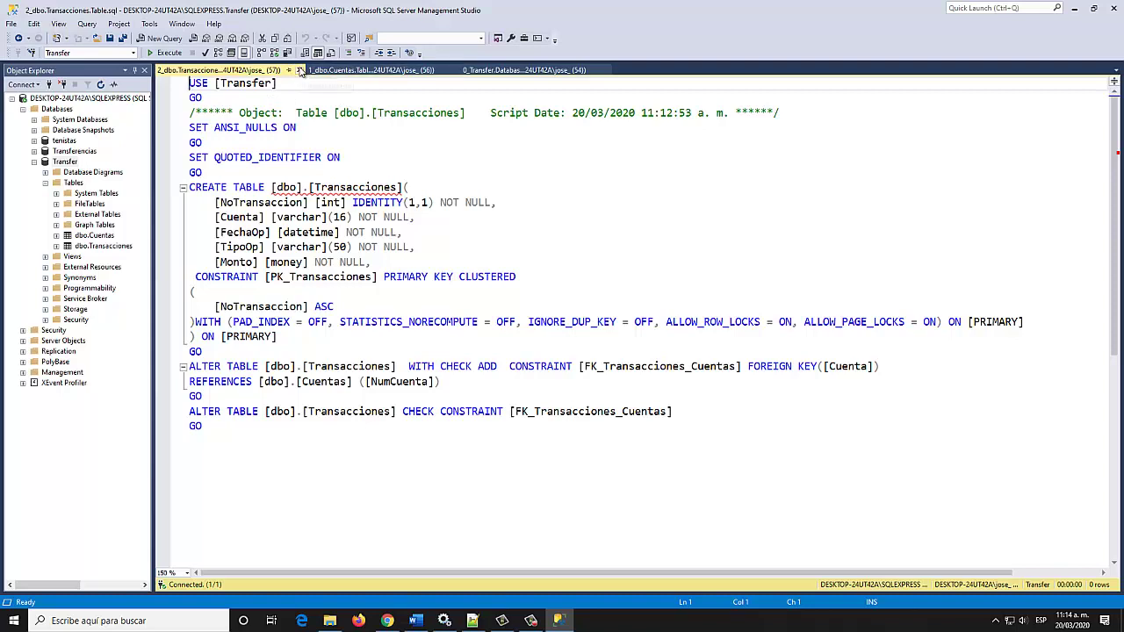
Close the Transacciones, Cuentas and Transfer script tabs
click(298, 69)
click(303, 70)
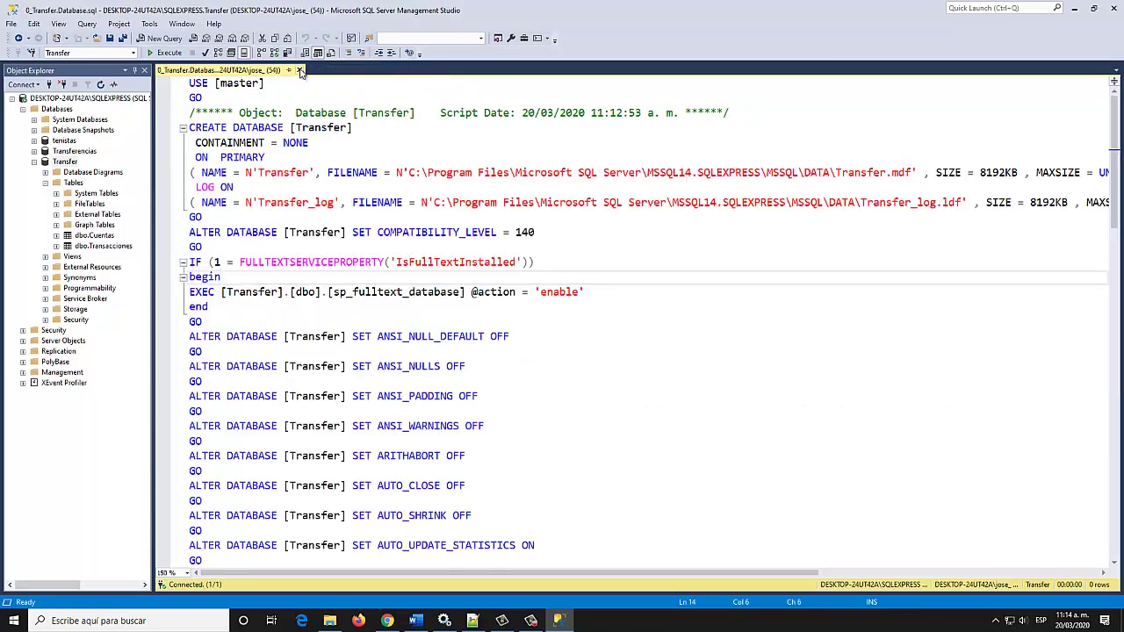
click(299, 70)
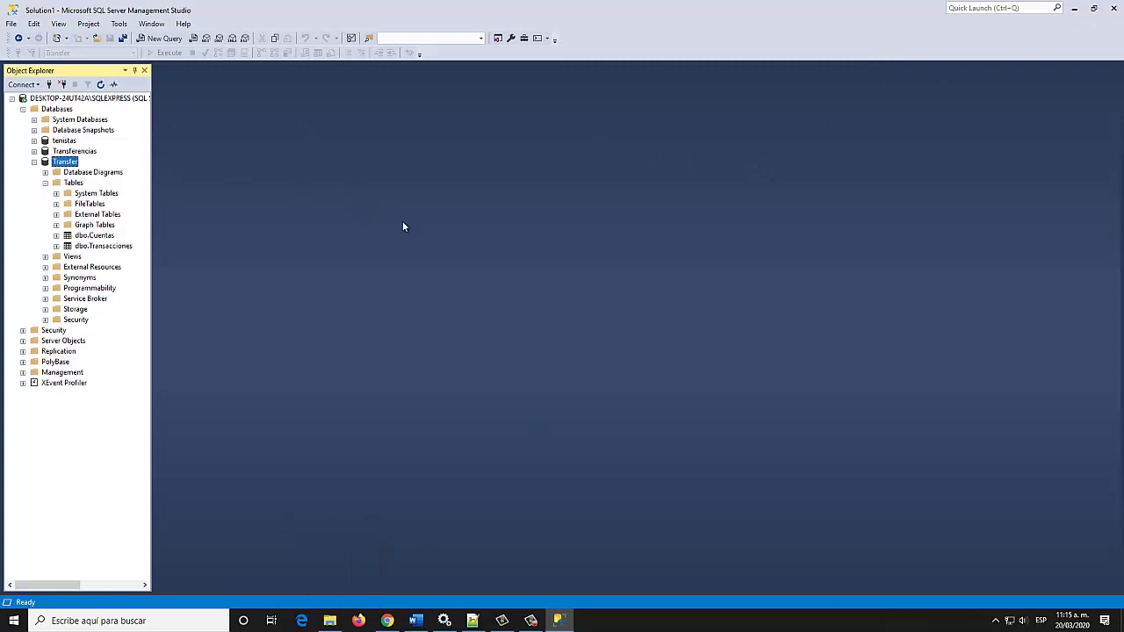
Minimize SSMS and cut the three prefixed .sql scripts in File Explorer
click(1075, 9)
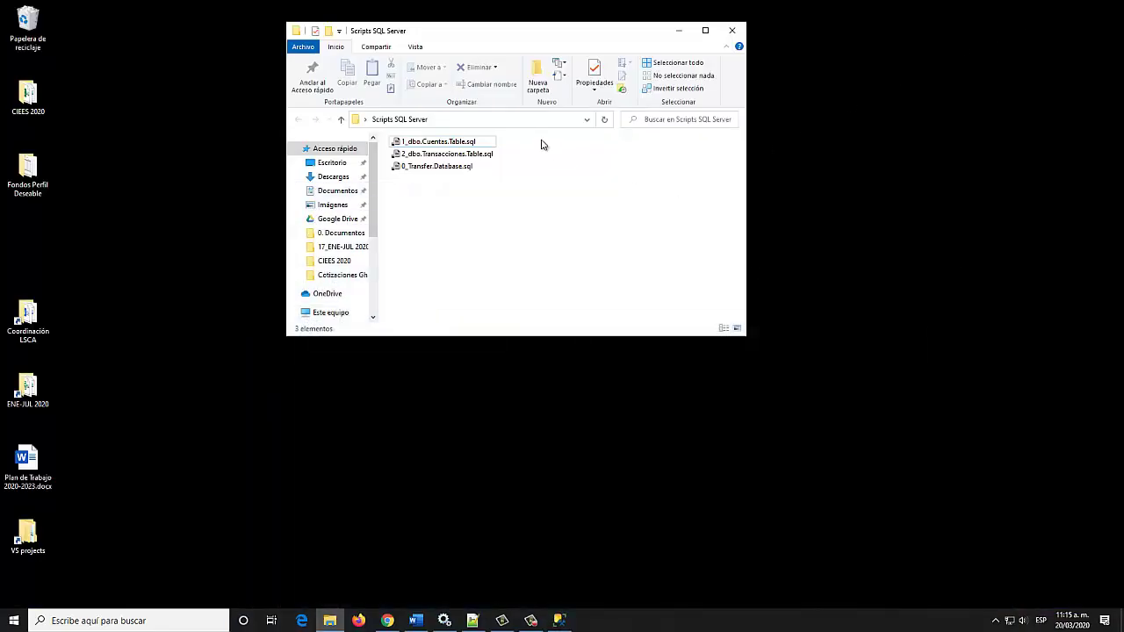
drag(542, 139, 450, 177)
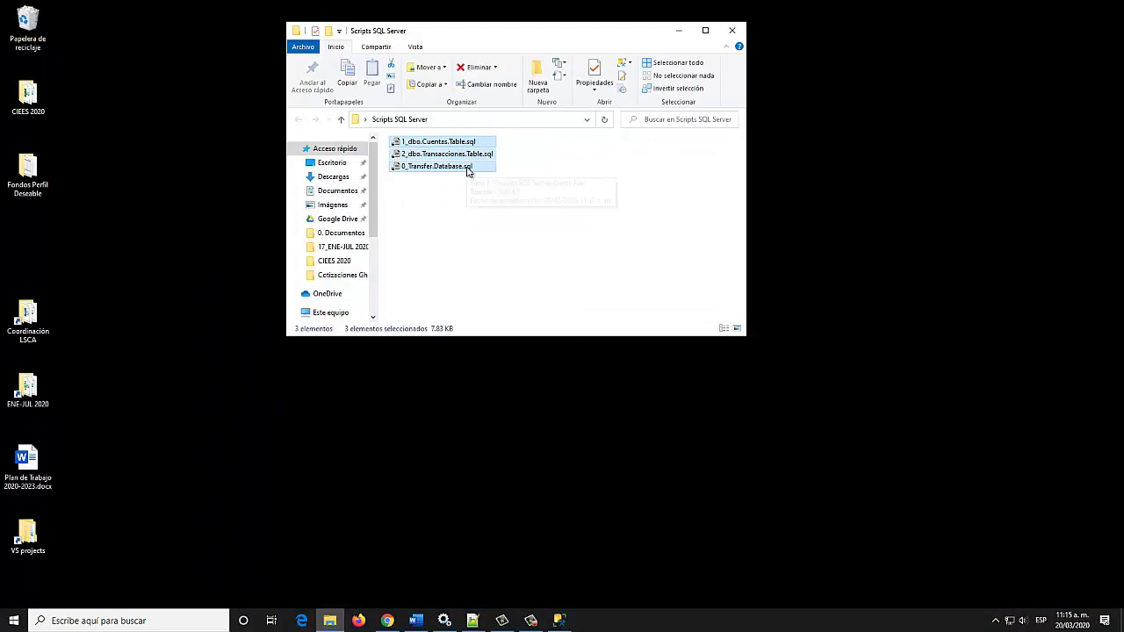
right_click(466, 167)
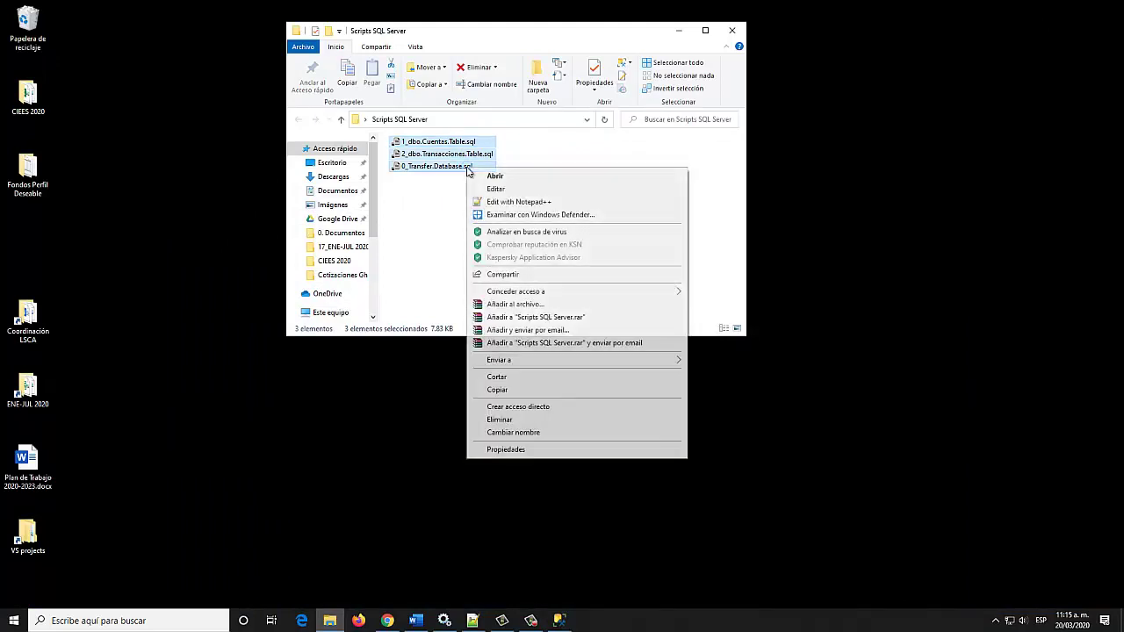
click(513, 378)
click(480, 229)
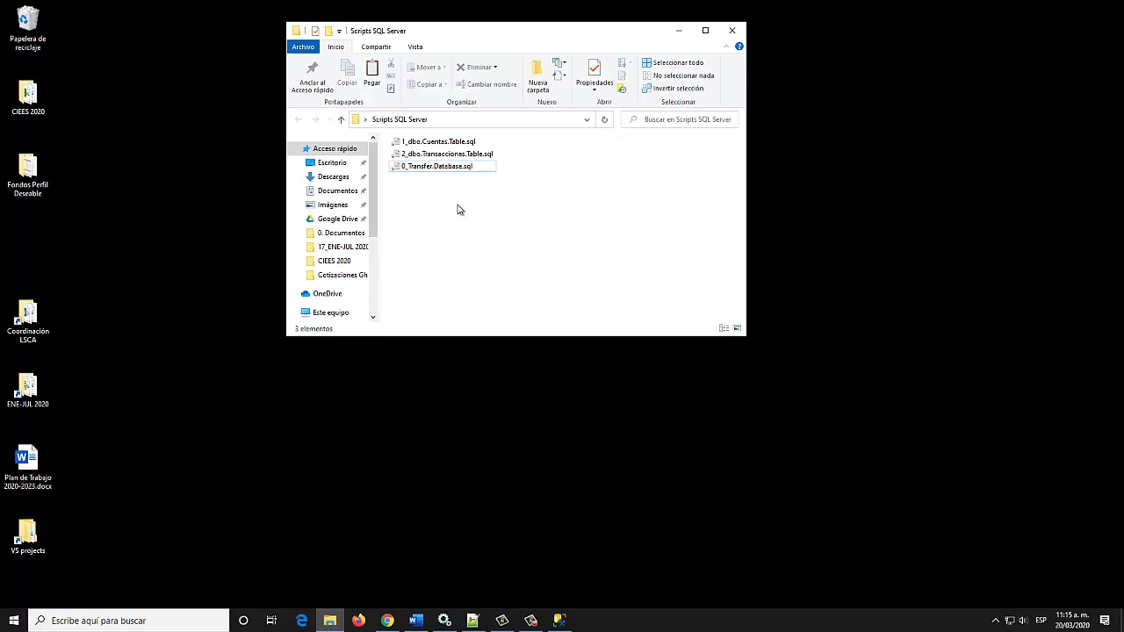
Create an Esquema folder, paste the three scripts into it, and go back to Scripts SQL Server
right_click(452, 207)
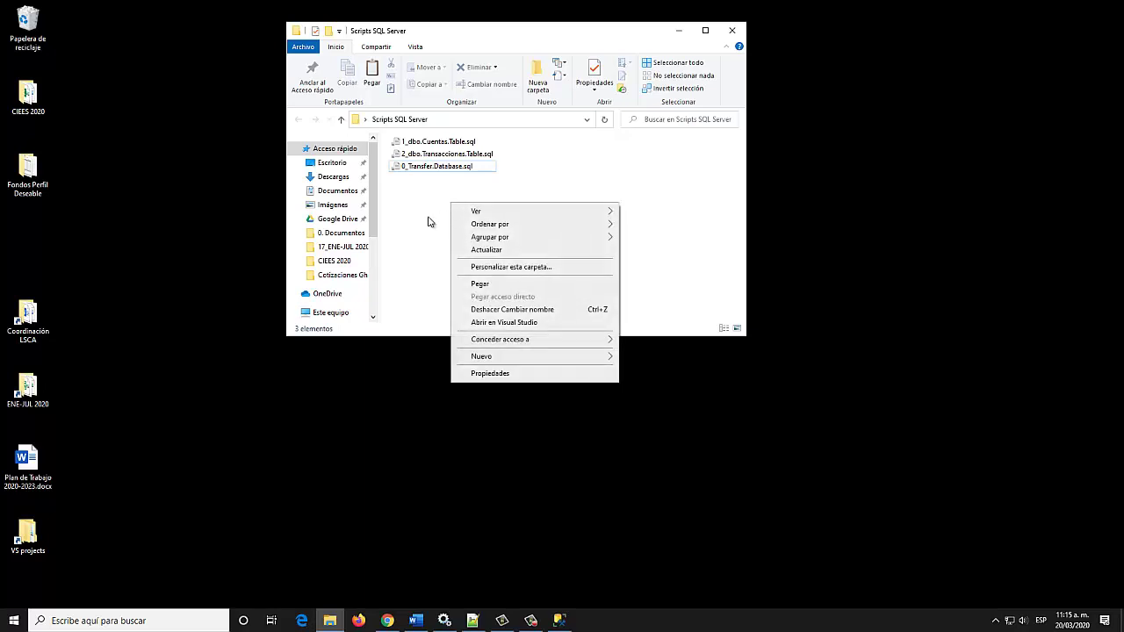
mouse_move(596, 358)
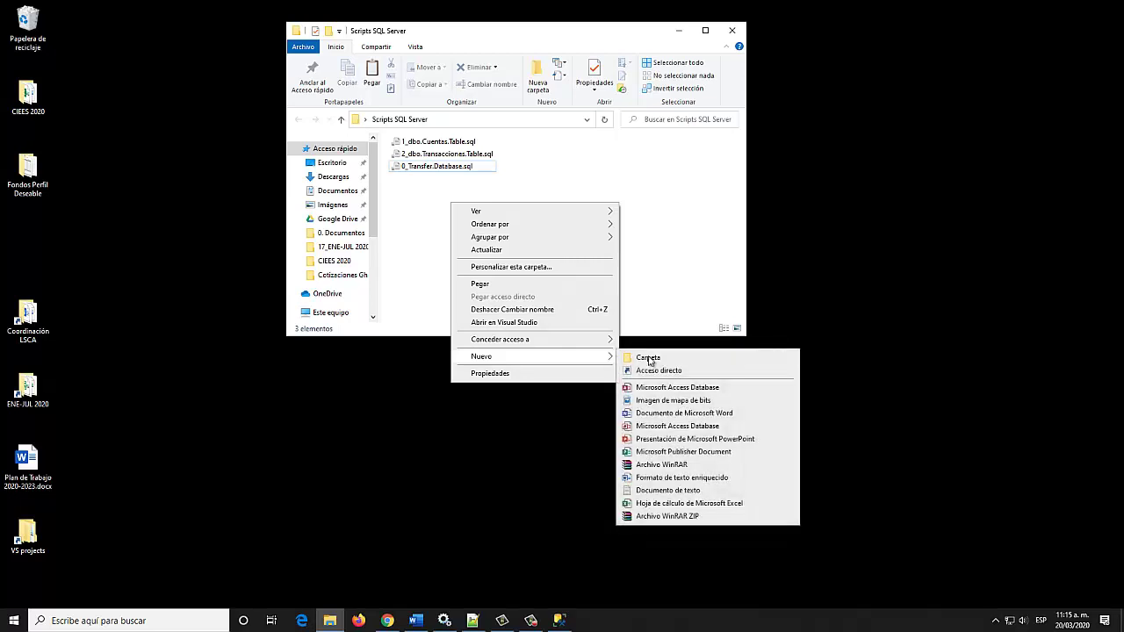
click(667, 360)
text(Esquema)
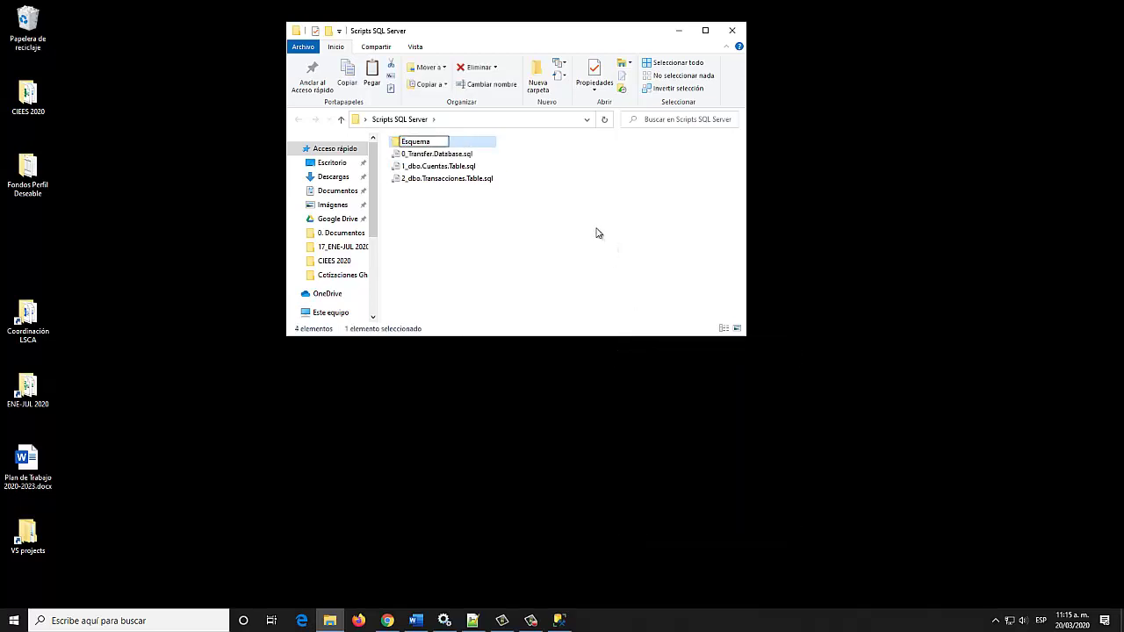
key(Return)
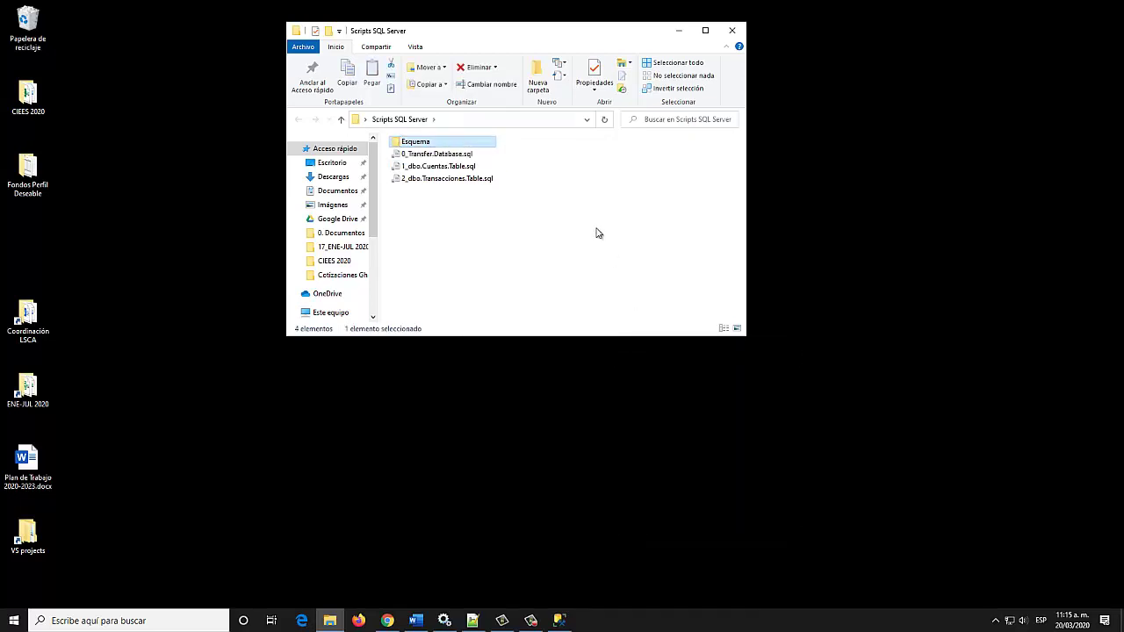
key(Return)
key(ctrl+v)
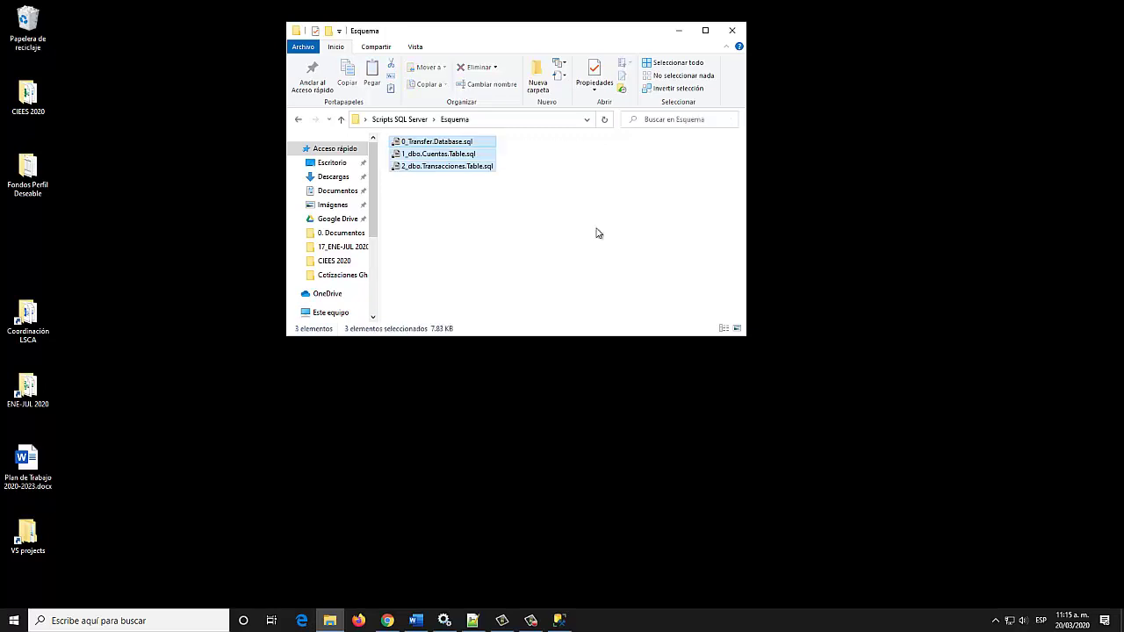
click(596, 229)
key(alt+Left)
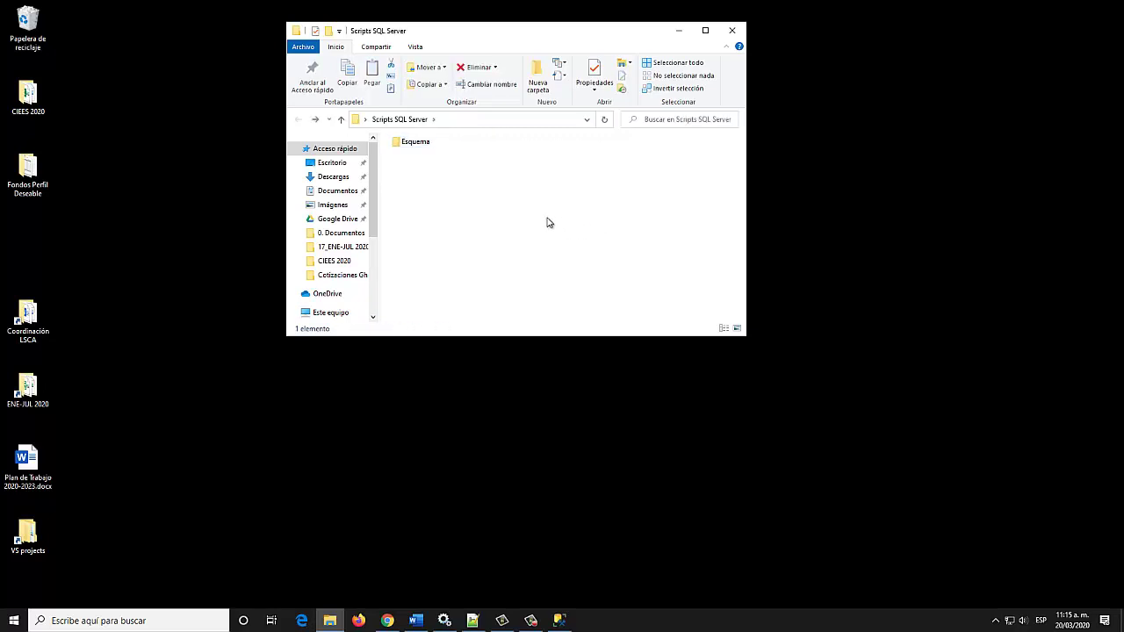
Create a Datos folder beside Esquema, then return to Management Studio
right_click(436, 181)
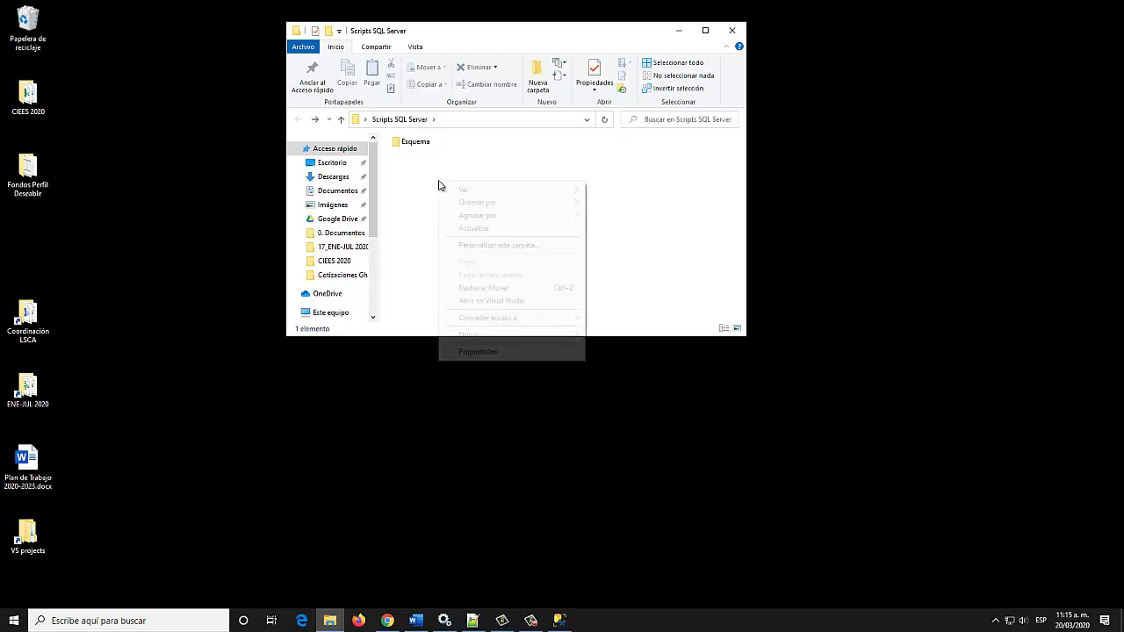
mouse_move(527, 337)
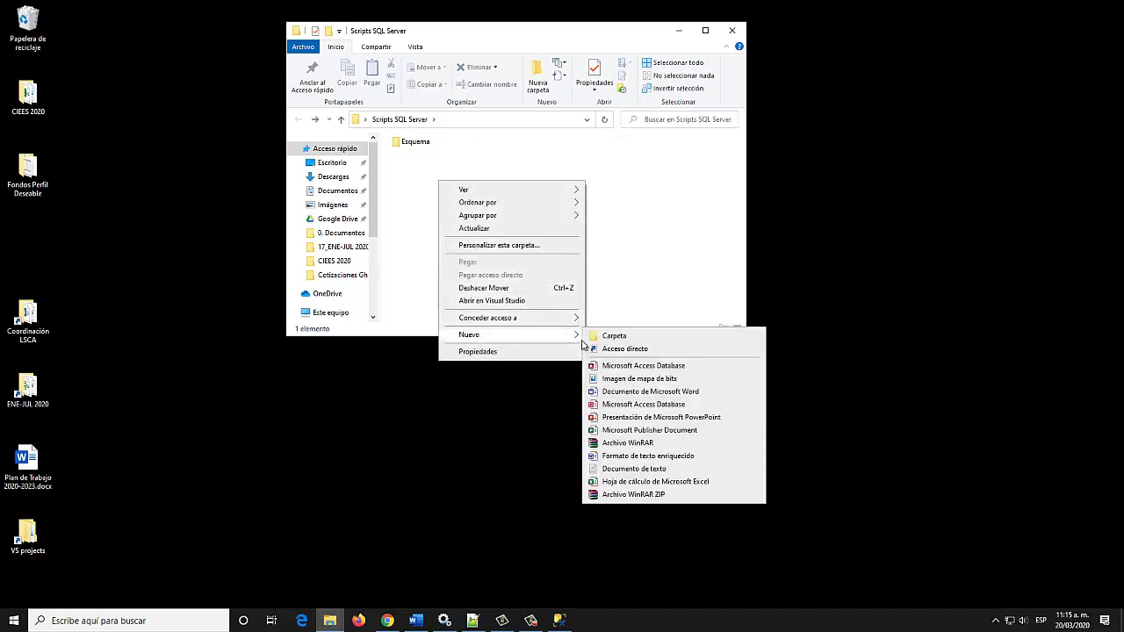
click(612, 337)
text(Datos)
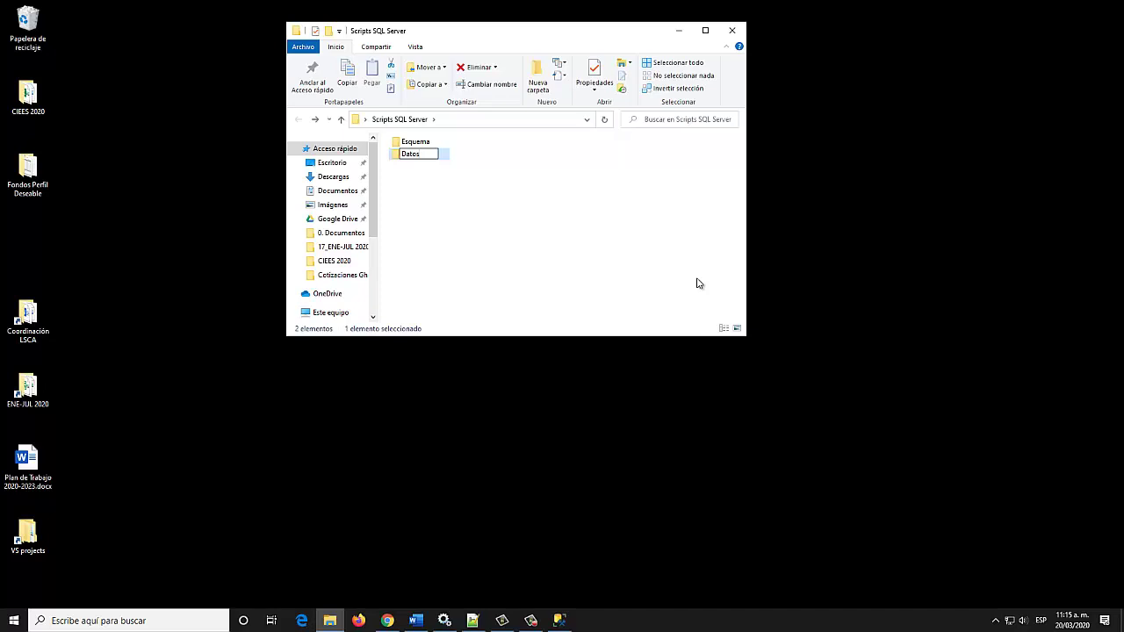
key(Return)
click(560, 621)
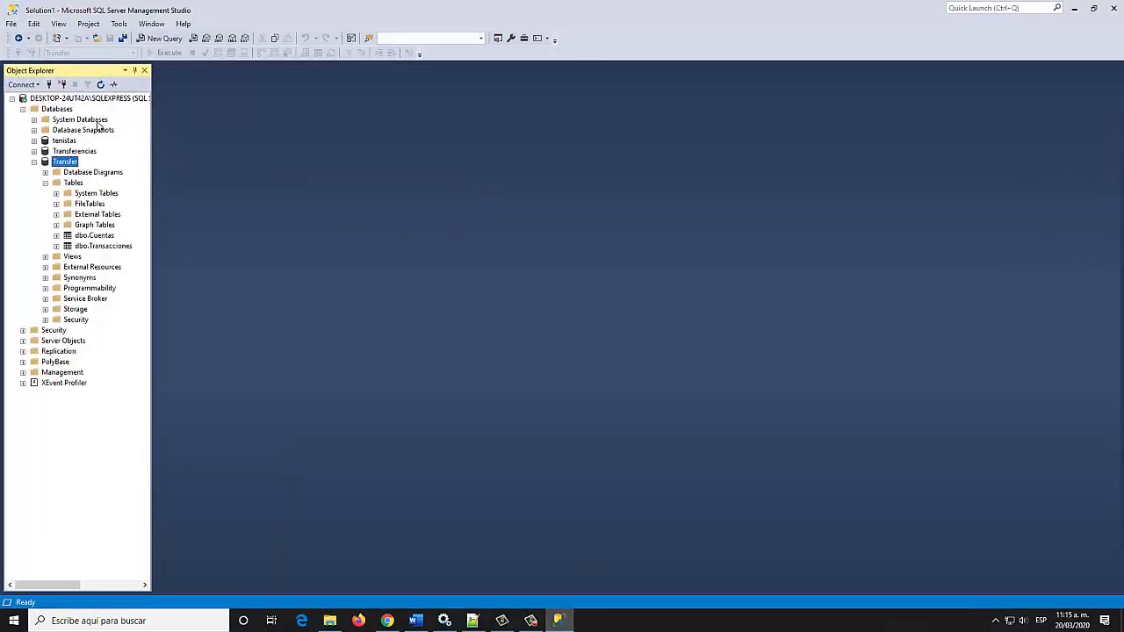
Launch Generate Scripts for the entire Transfer database with Single file per object
right_click(68, 166)
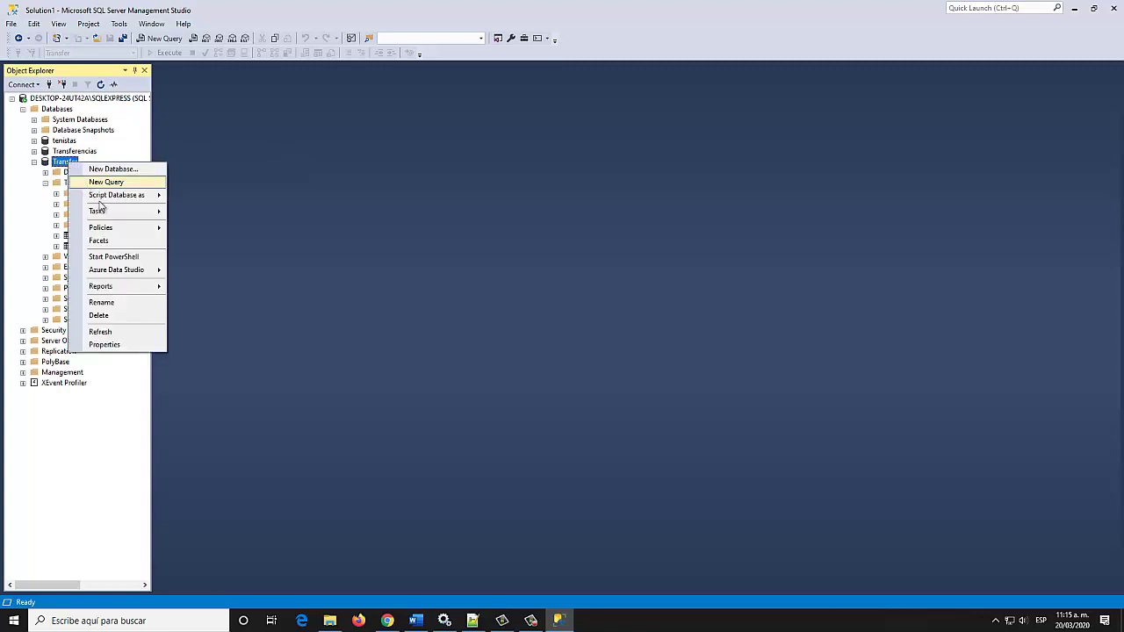
mouse_move(115, 217)
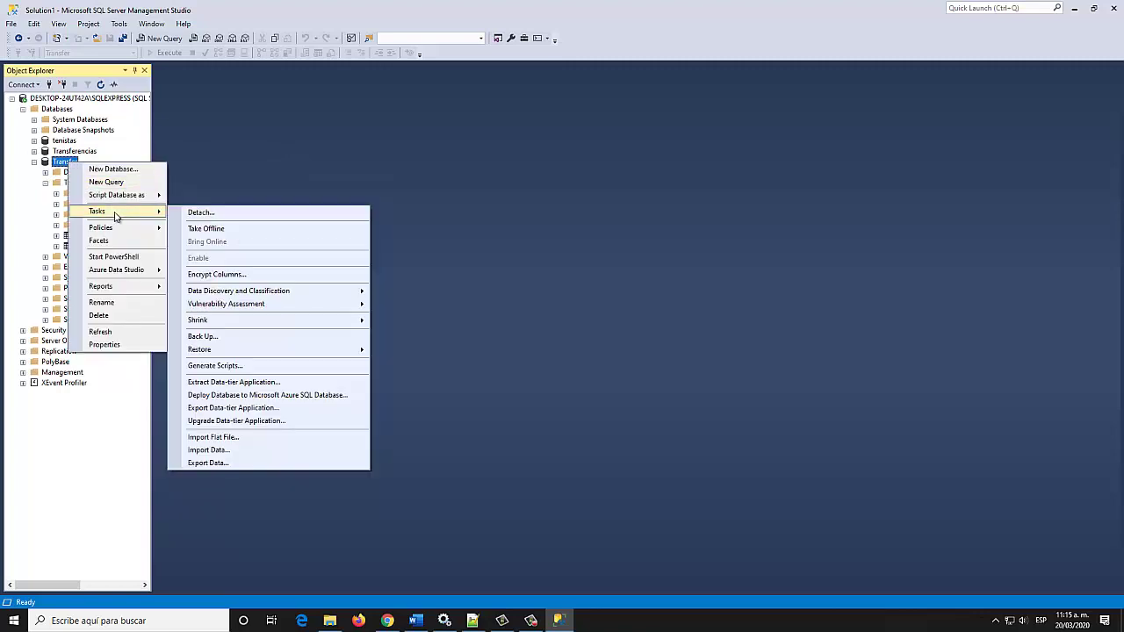
click(272, 364)
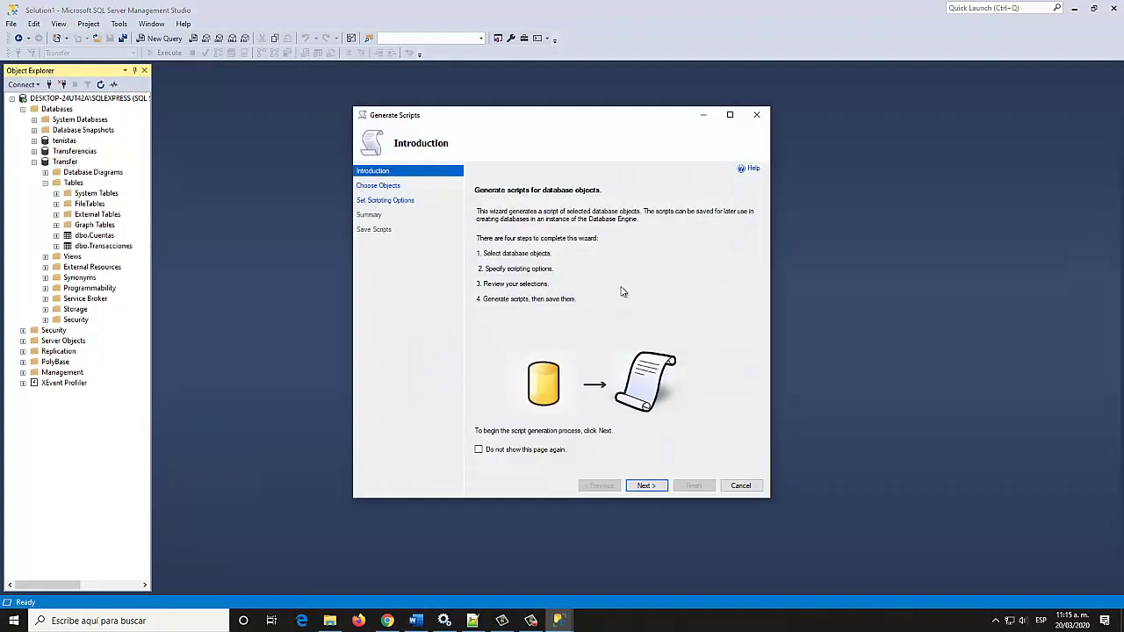
click(649, 490)
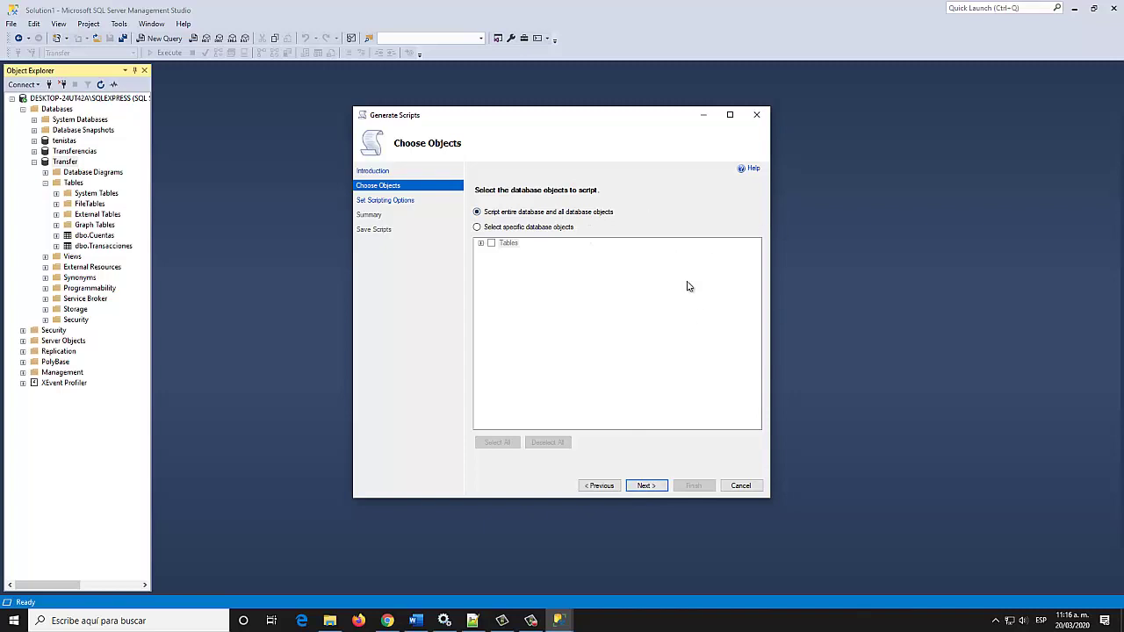
click(650, 488)
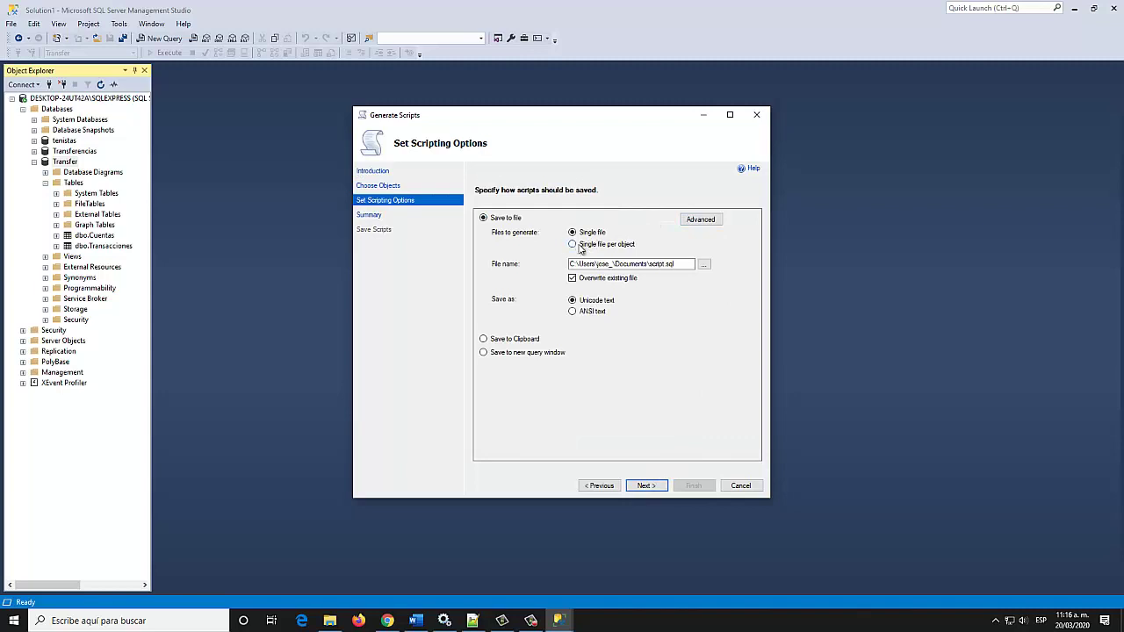
click(580, 247)
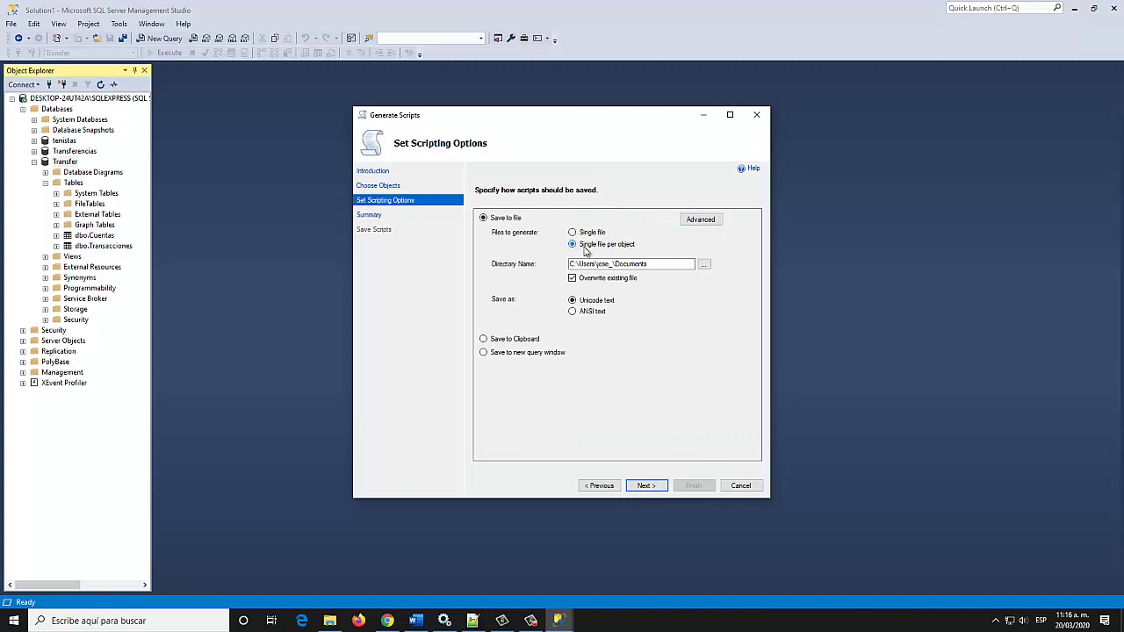
Set the output folder to Scripts SQL Server\Datos and open Advanced Scripting Options
click(706, 268)
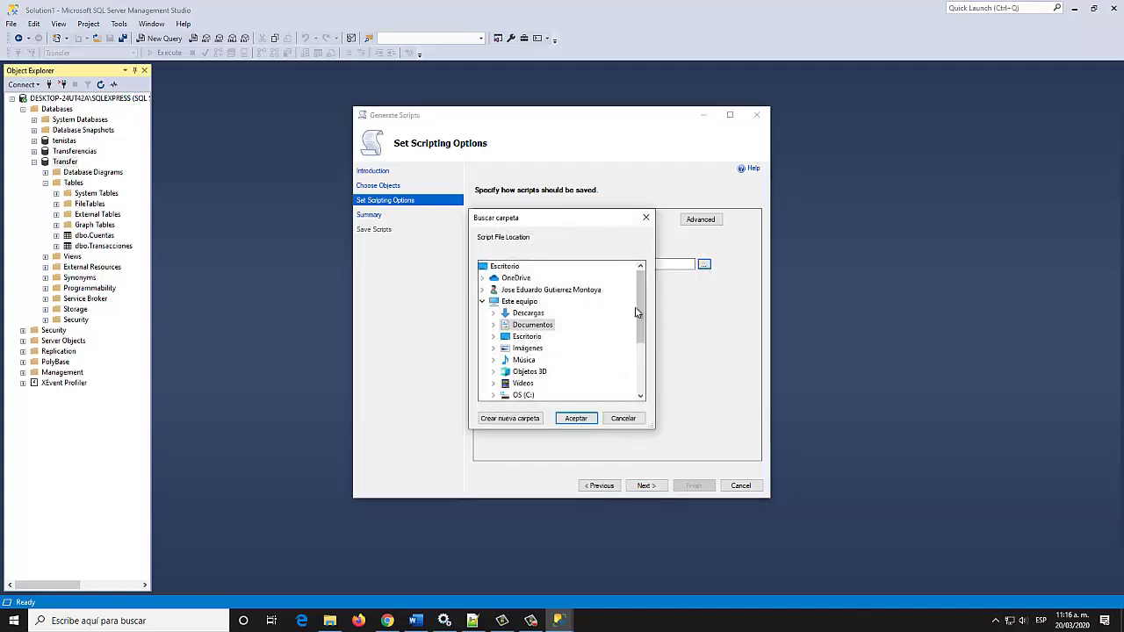
click(504, 267)
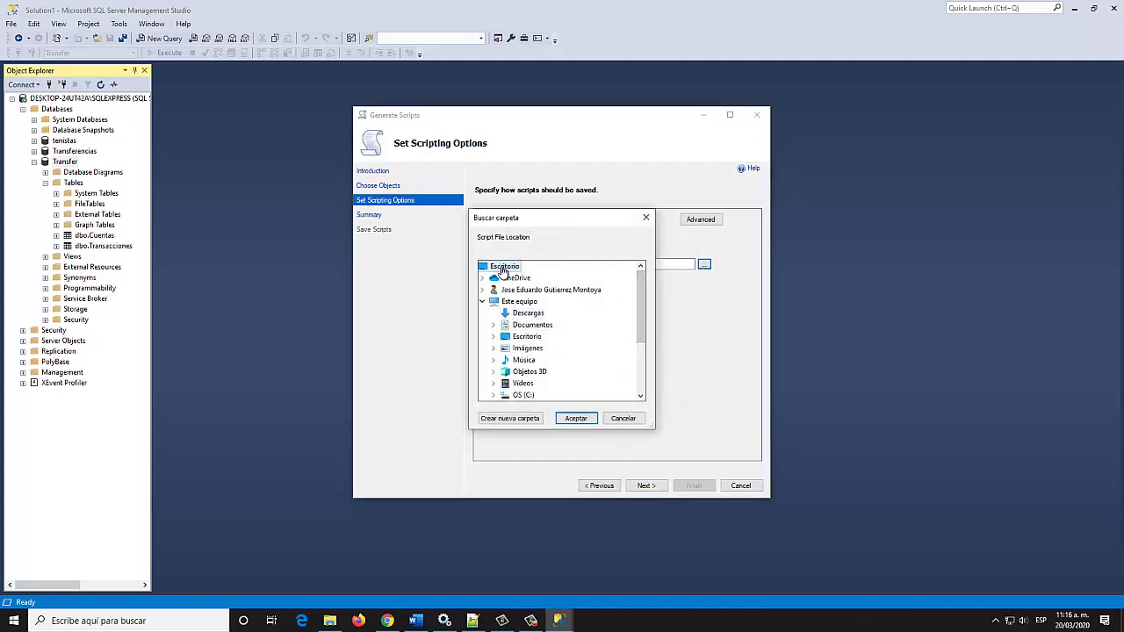
drag(640, 327, 638, 368)
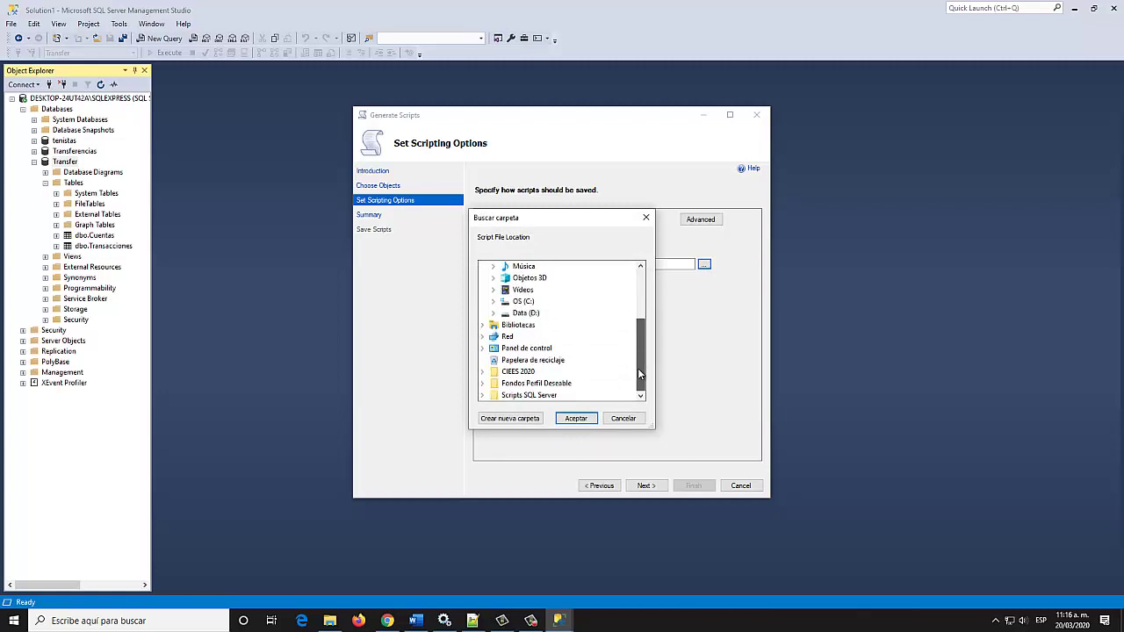
click(482, 396)
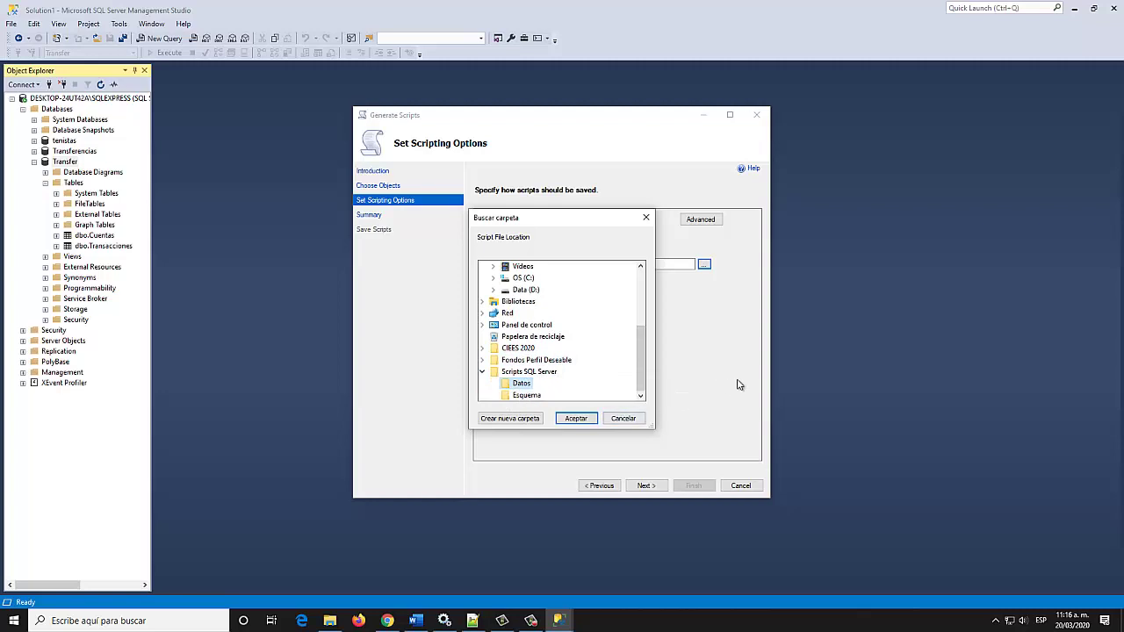
click(585, 423)
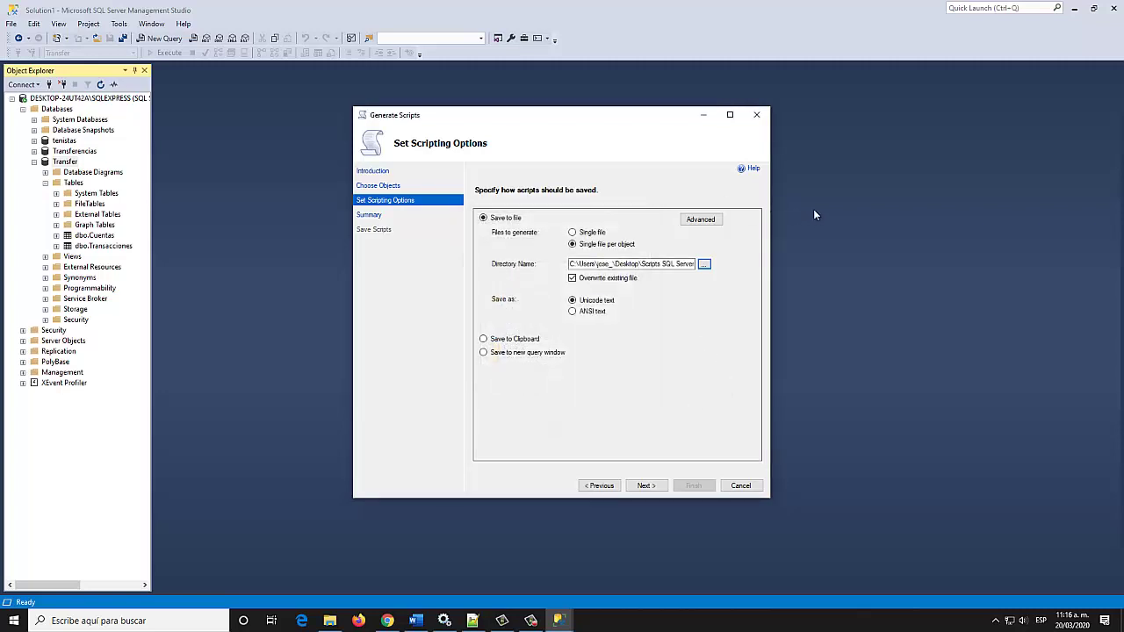
click(702, 220)
drag(686, 279, 672, 355)
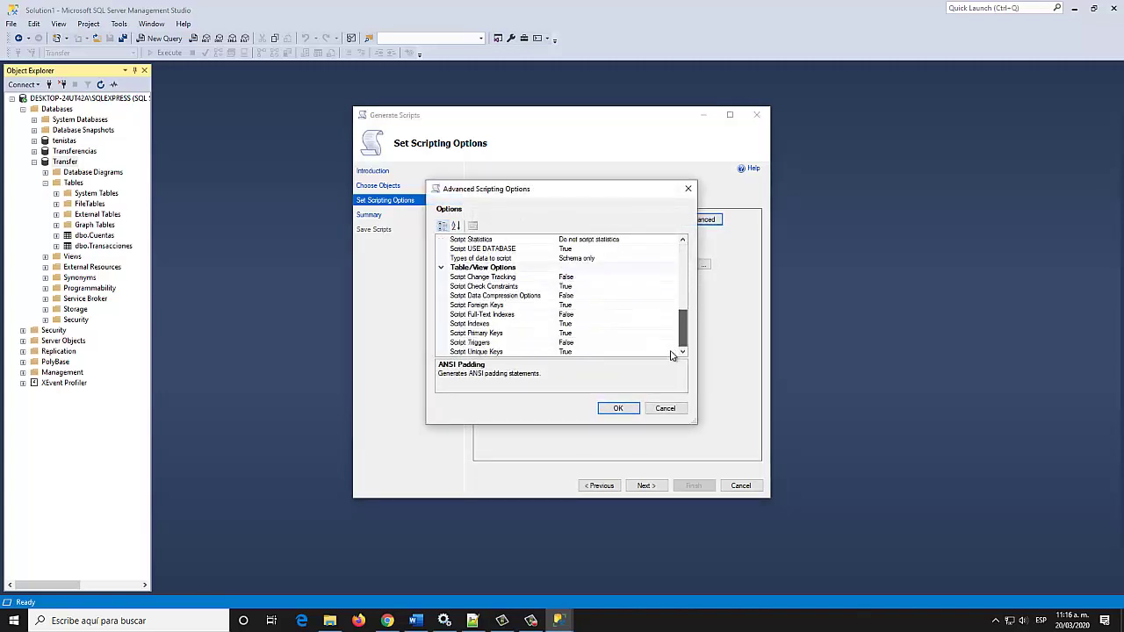
Set 'Types of data to script' to Data only in the advanced scripting options
click(490, 260)
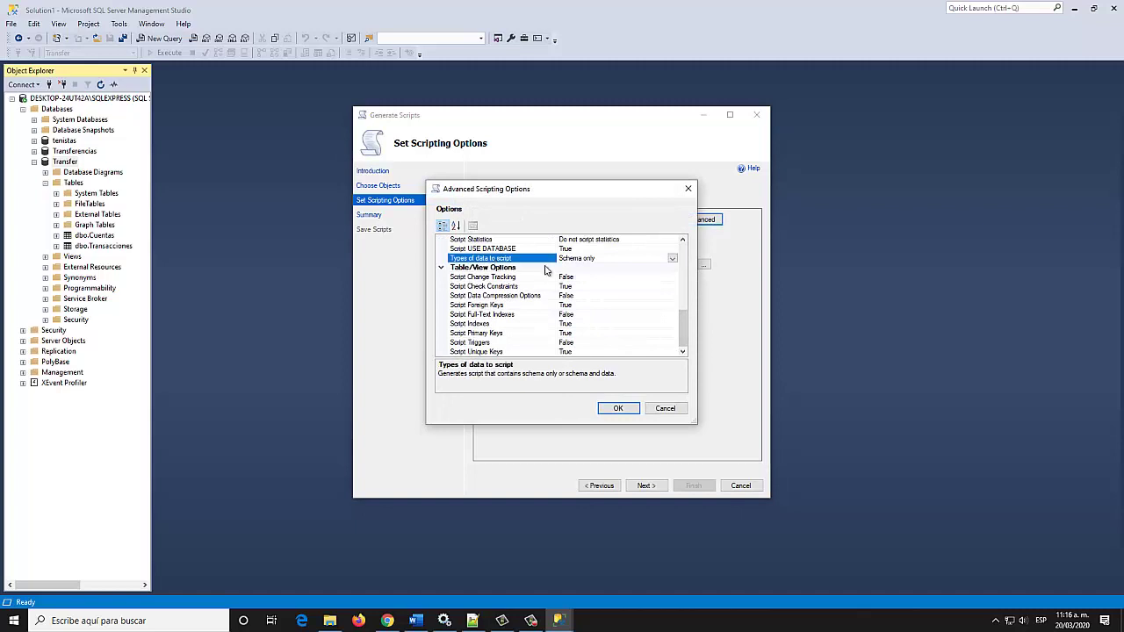
click(671, 258)
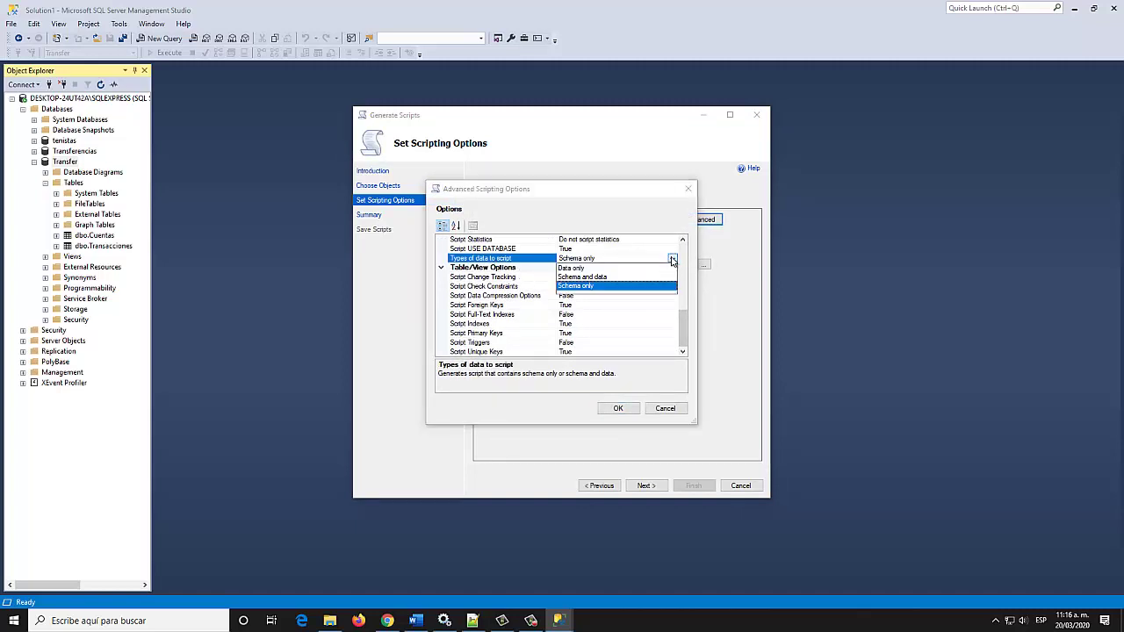
click(578, 268)
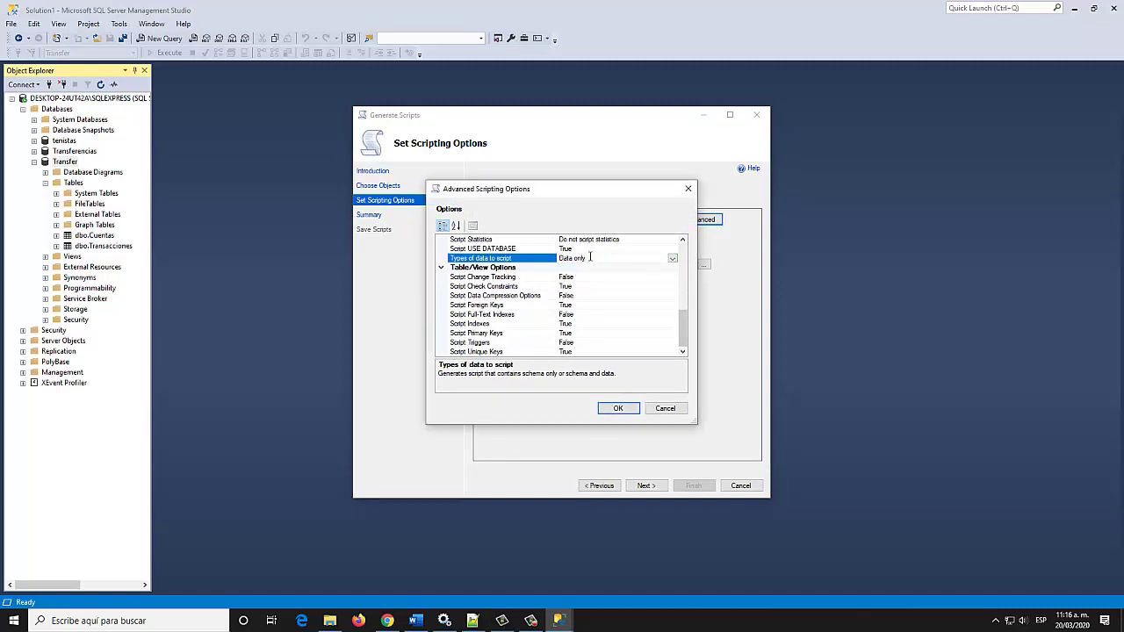
click(618, 410)
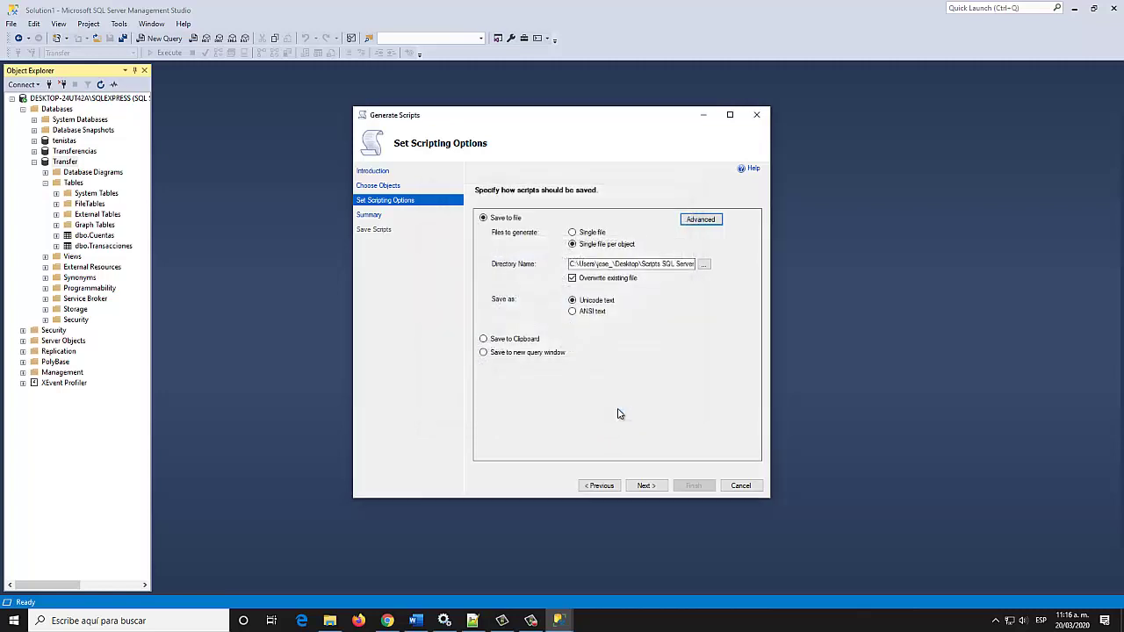
Generate the data-only INSERT scripts for Cuentas and Transacciones, then close the wizard
click(645, 488)
click(630, 490)
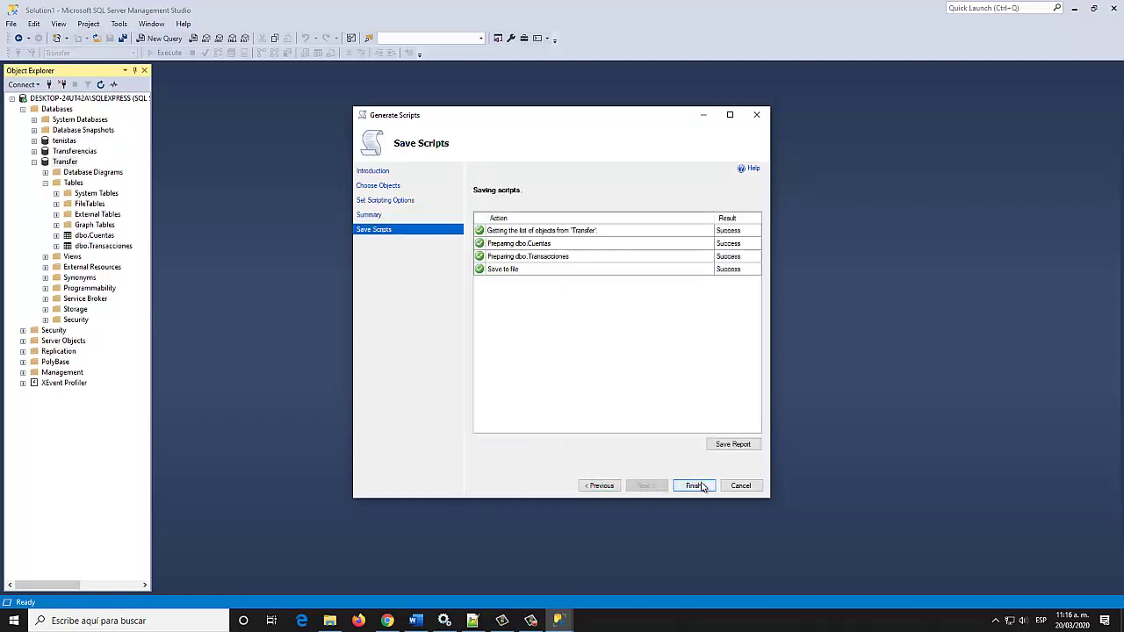
click(708, 485)
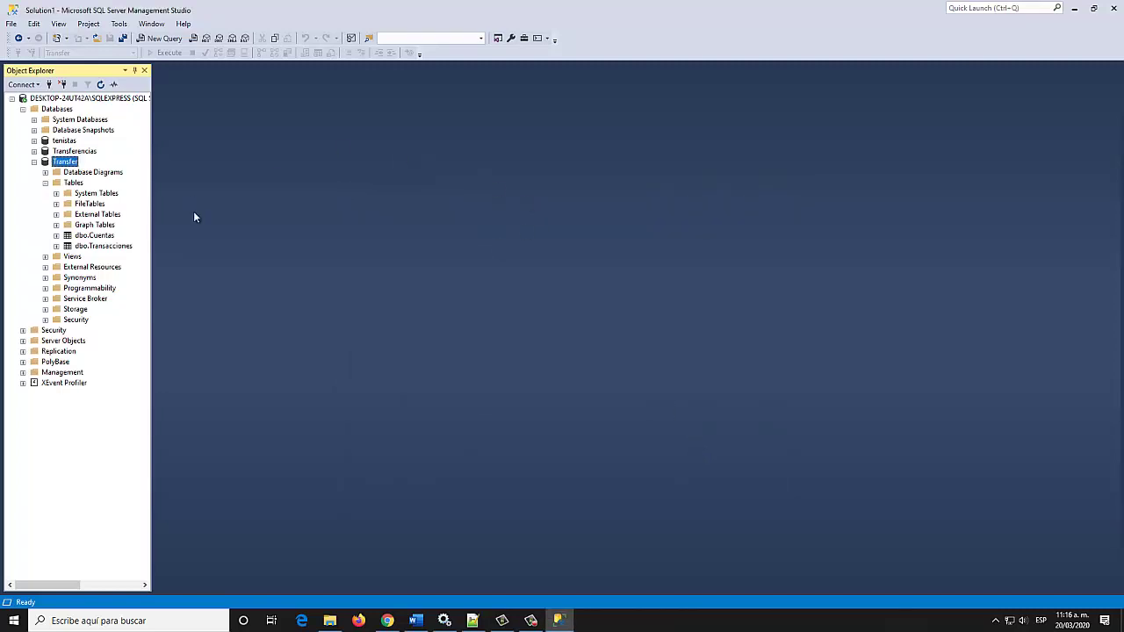
Check in Explorer that Datos holds dbo.Cuentas.Table.sql and dbo.Transacciones.Table.sql, then return to SSMS
click(1074, 8)
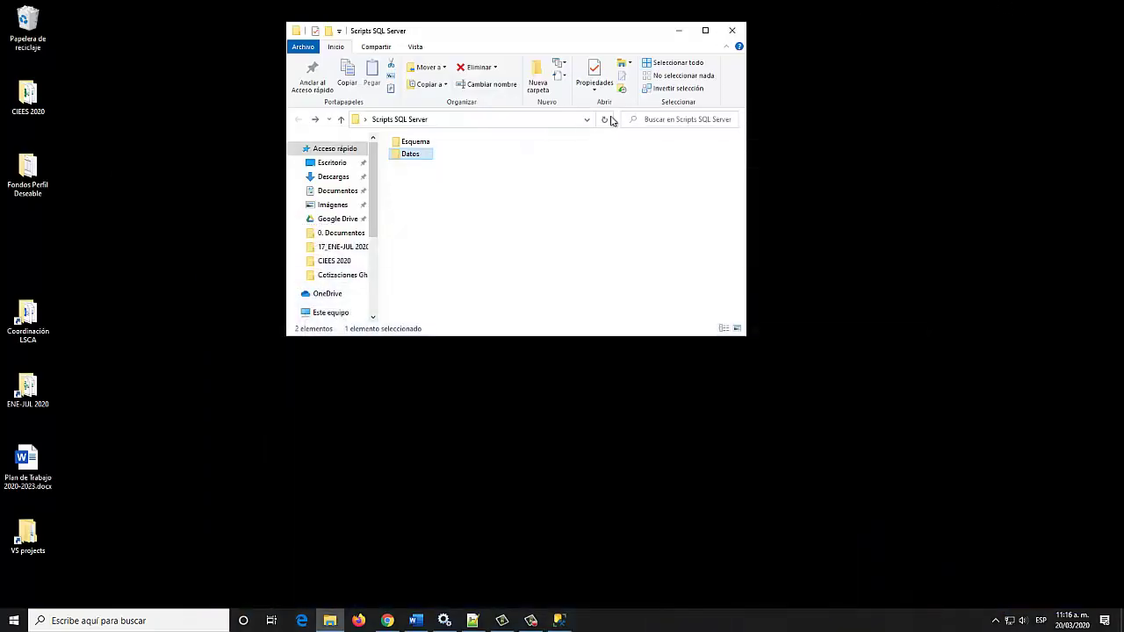
double_click(411, 154)
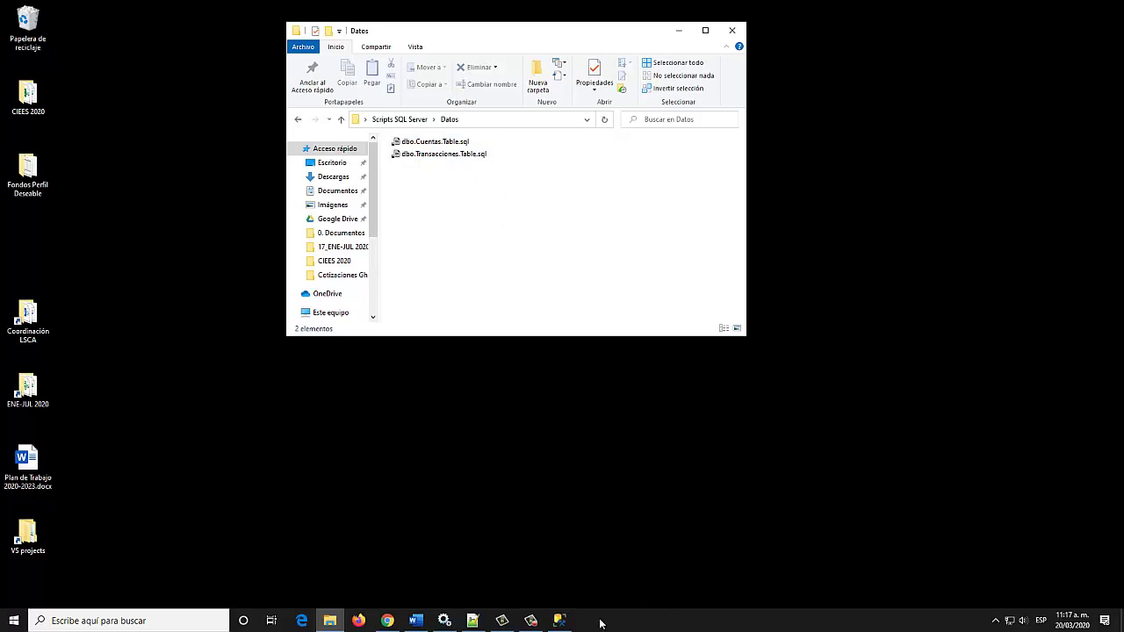
click(563, 622)
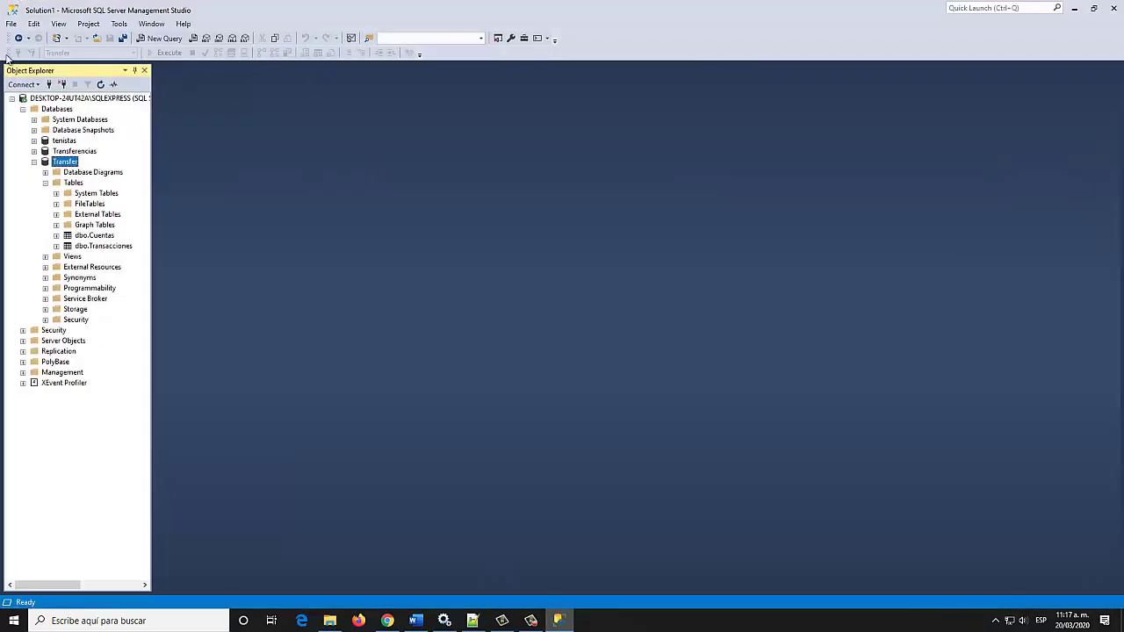
click(97, 40)
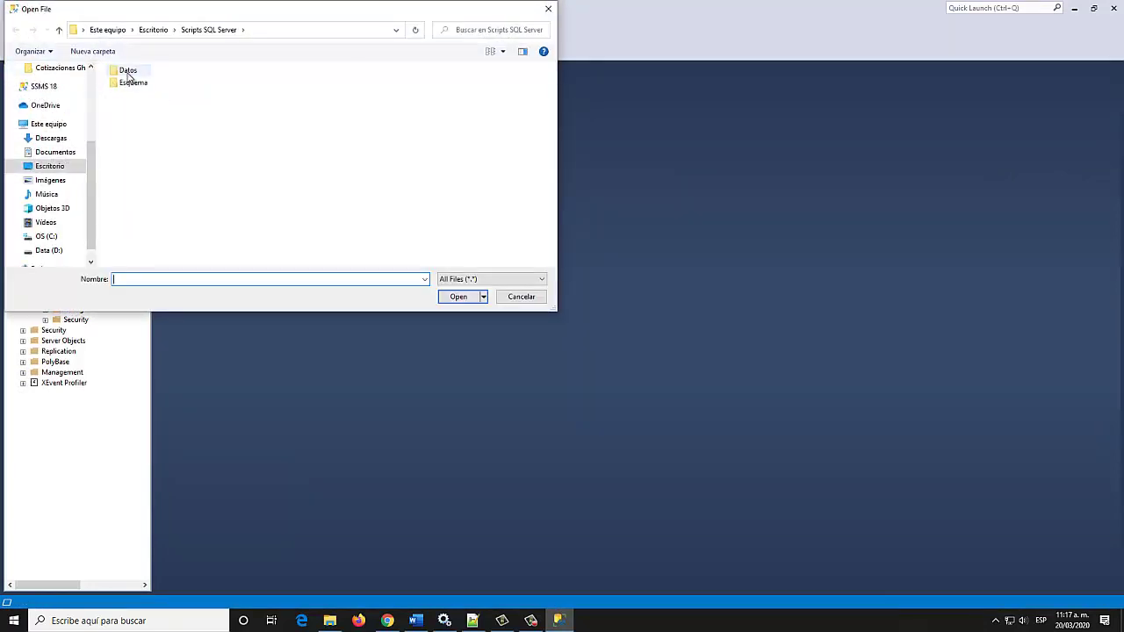
double_click(129, 77)
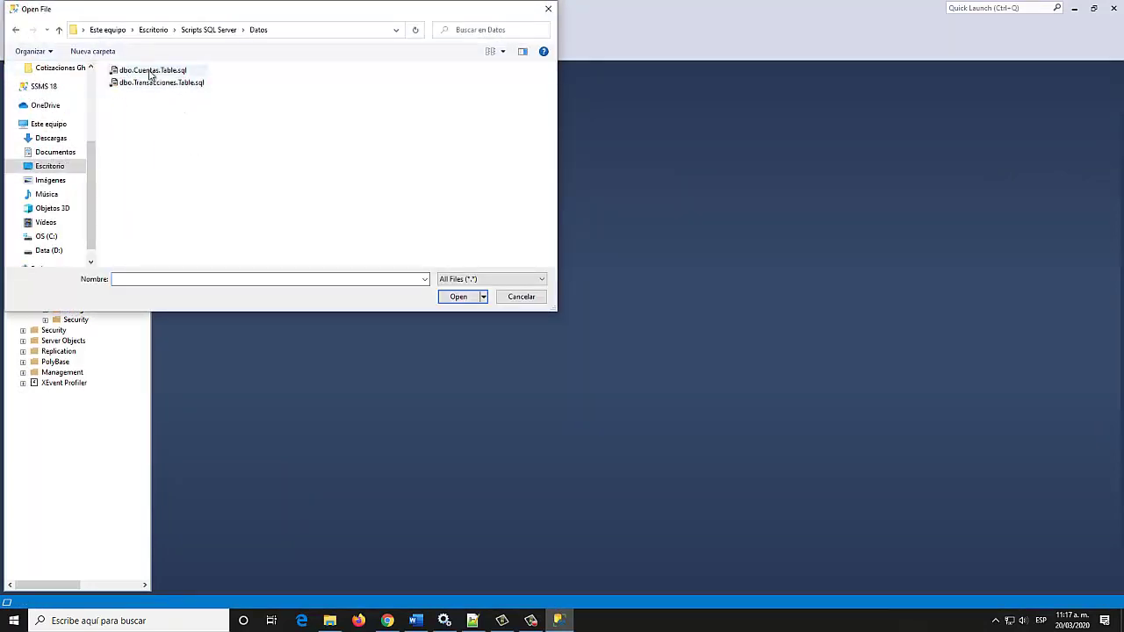
double_click(150, 74)
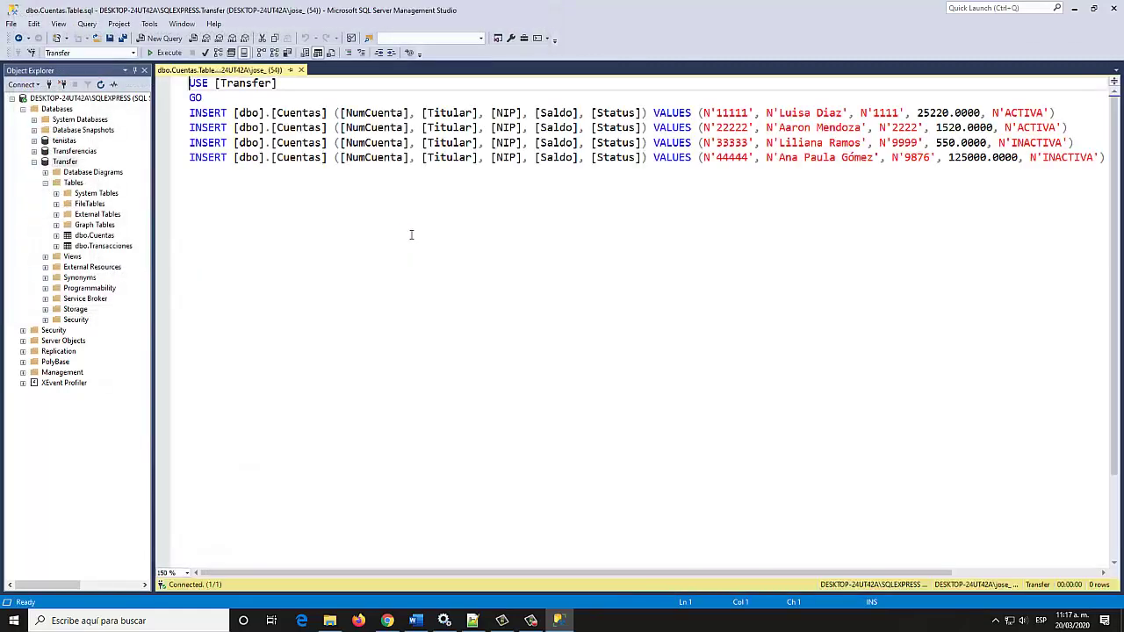
click(535, 113)
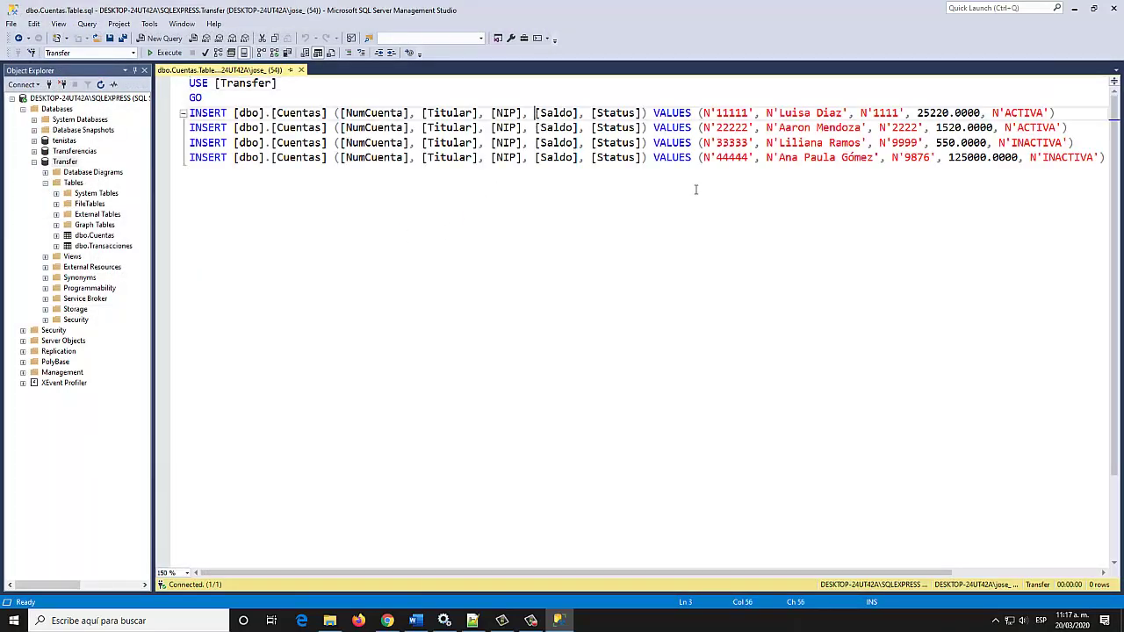
click(95, 38)
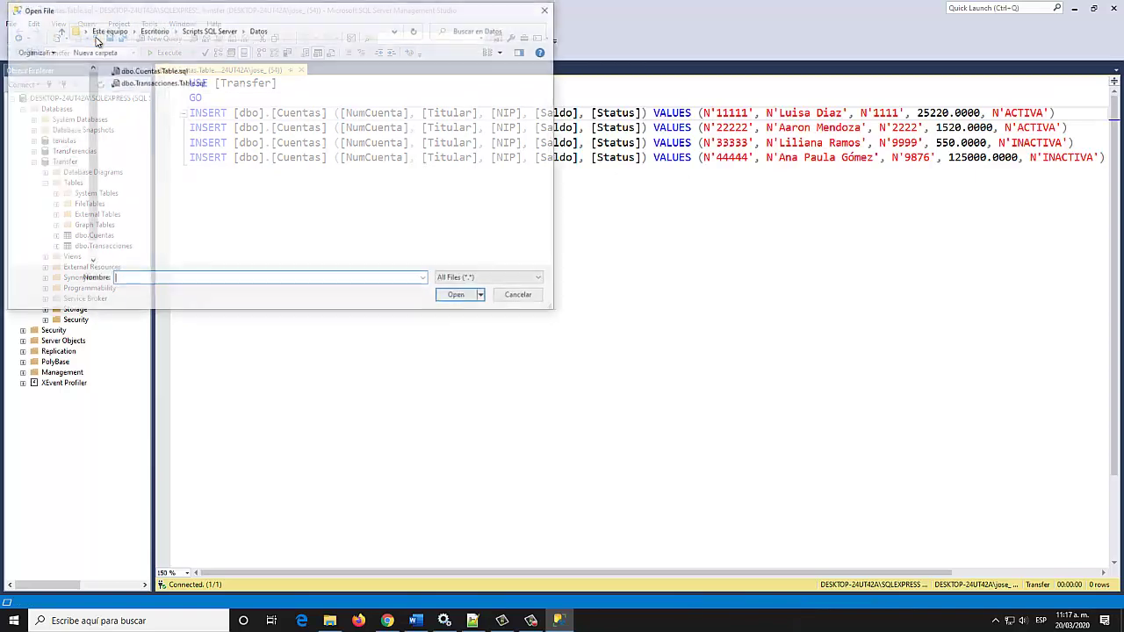
double_click(148, 83)
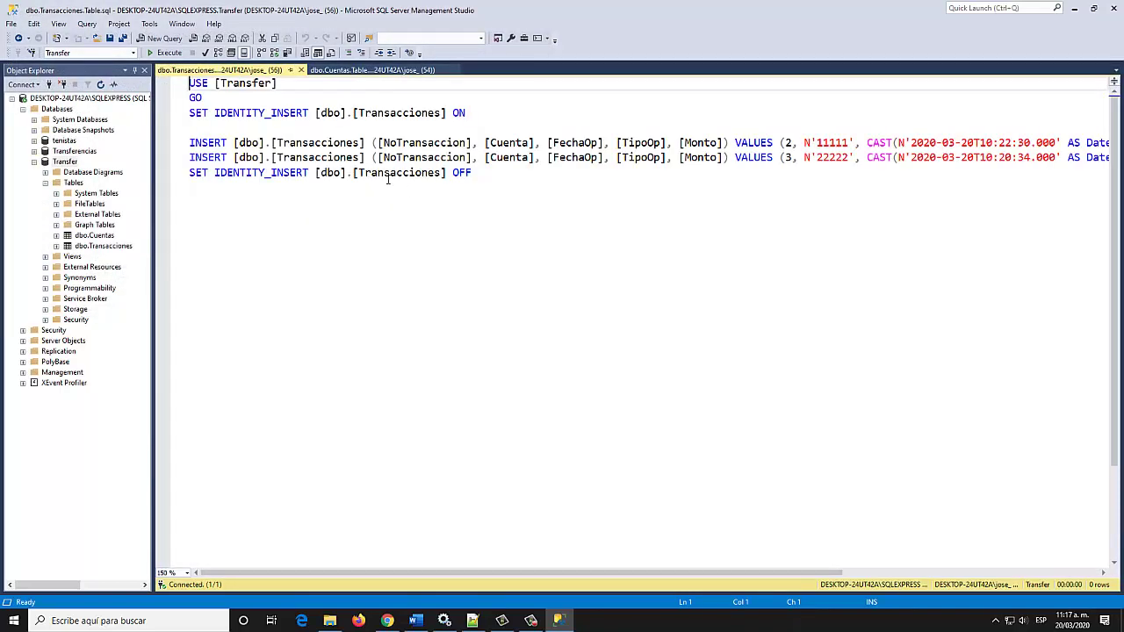
click(384, 157)
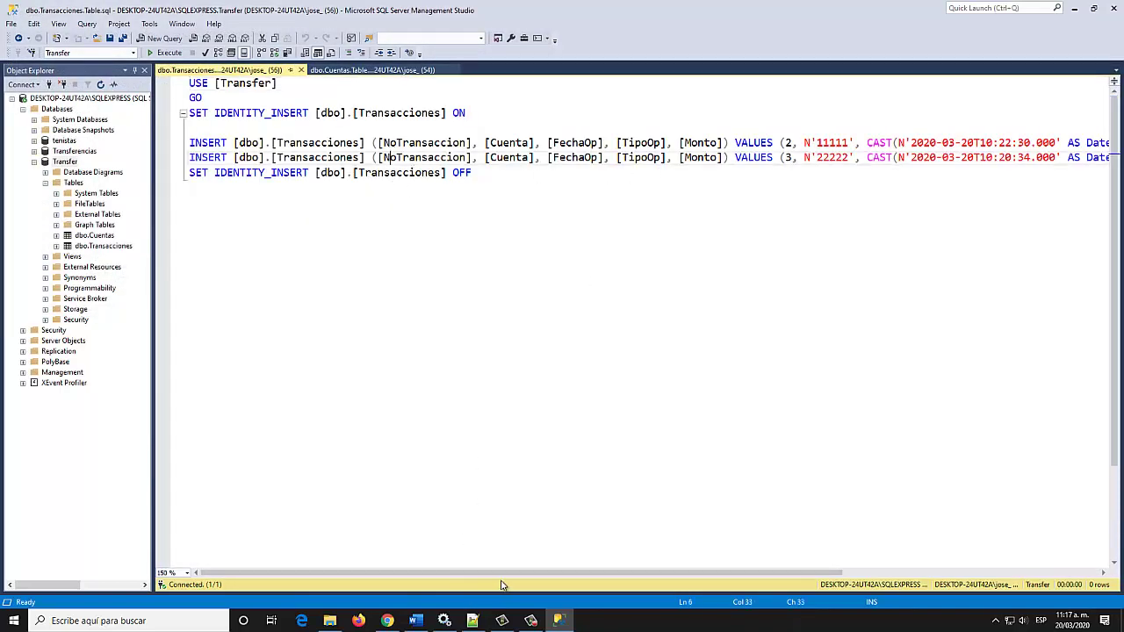
drag(510, 576, 479, 578)
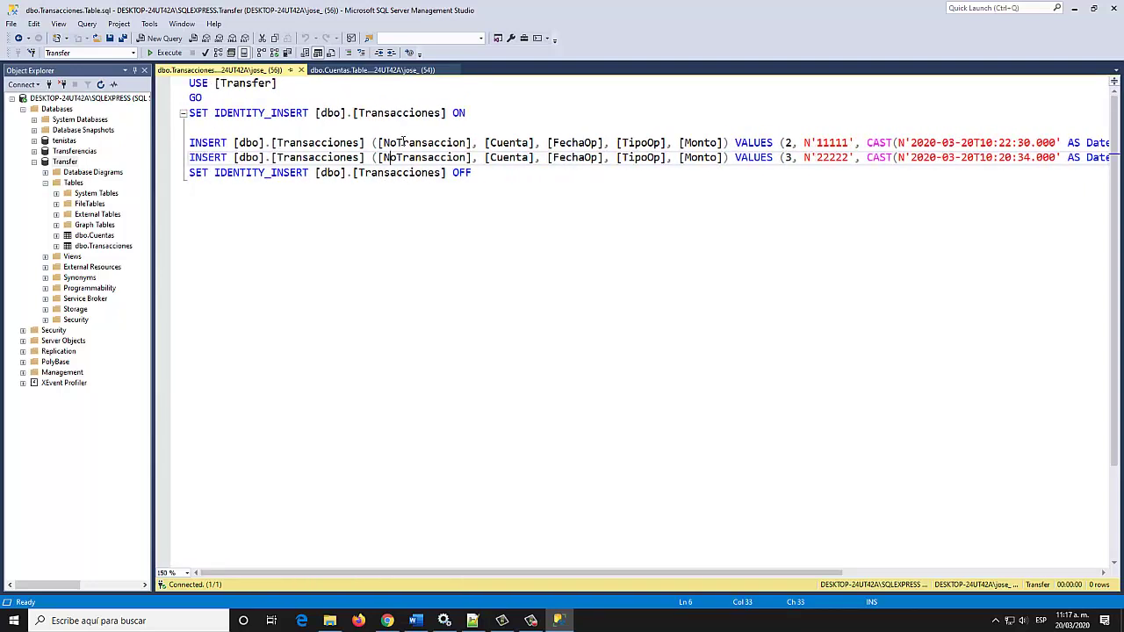
click(300, 70)
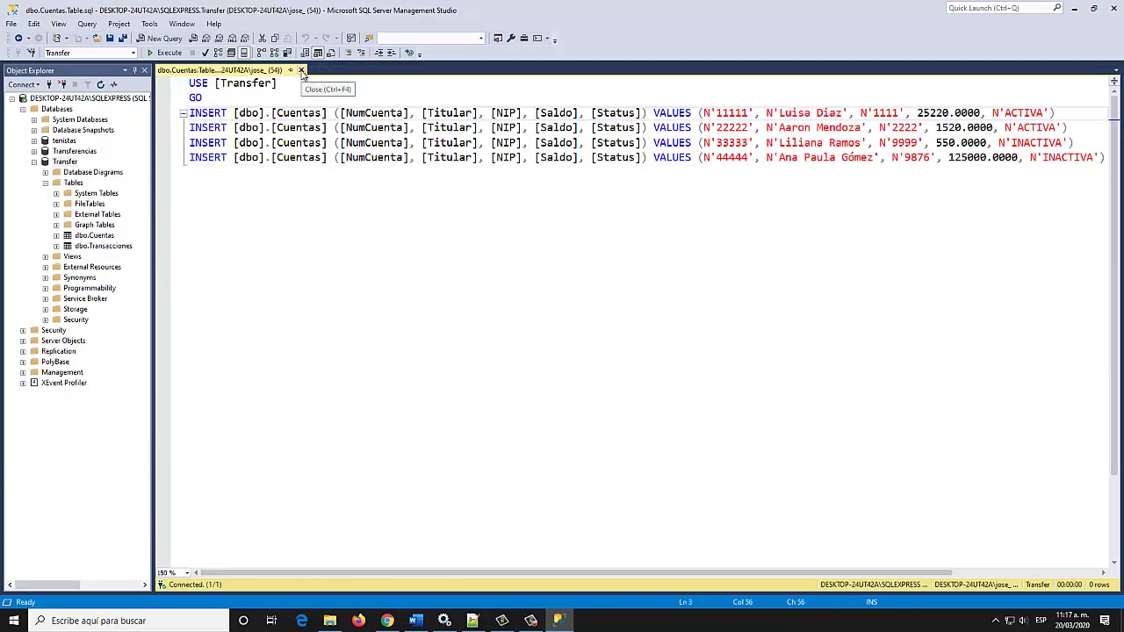
click(300, 71)
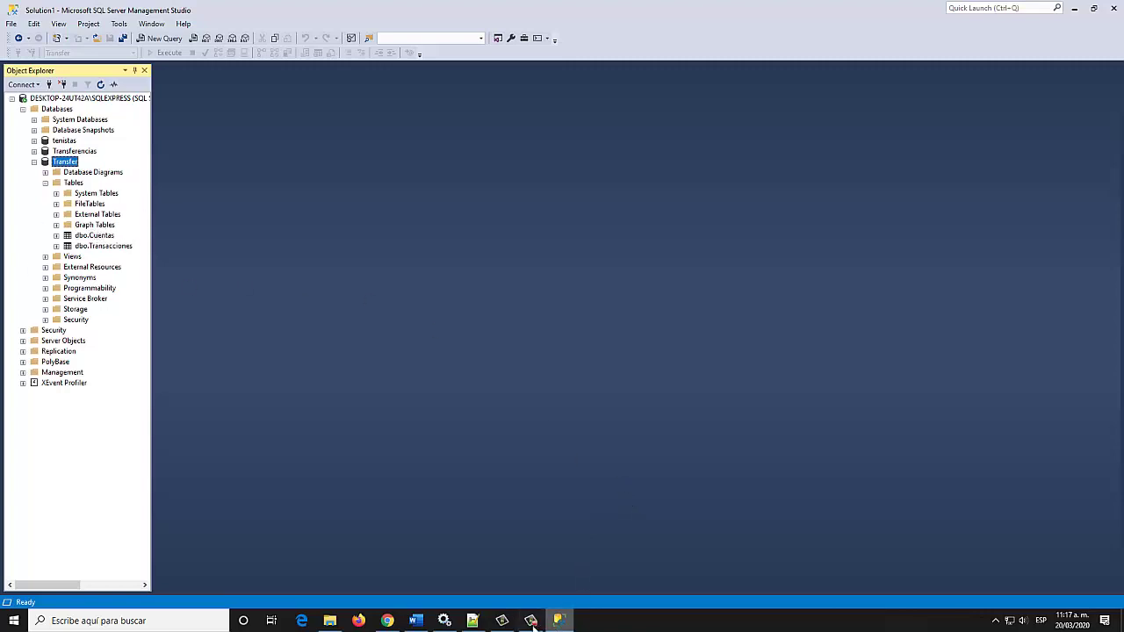
mouse_move(532, 625)
click(531, 621)
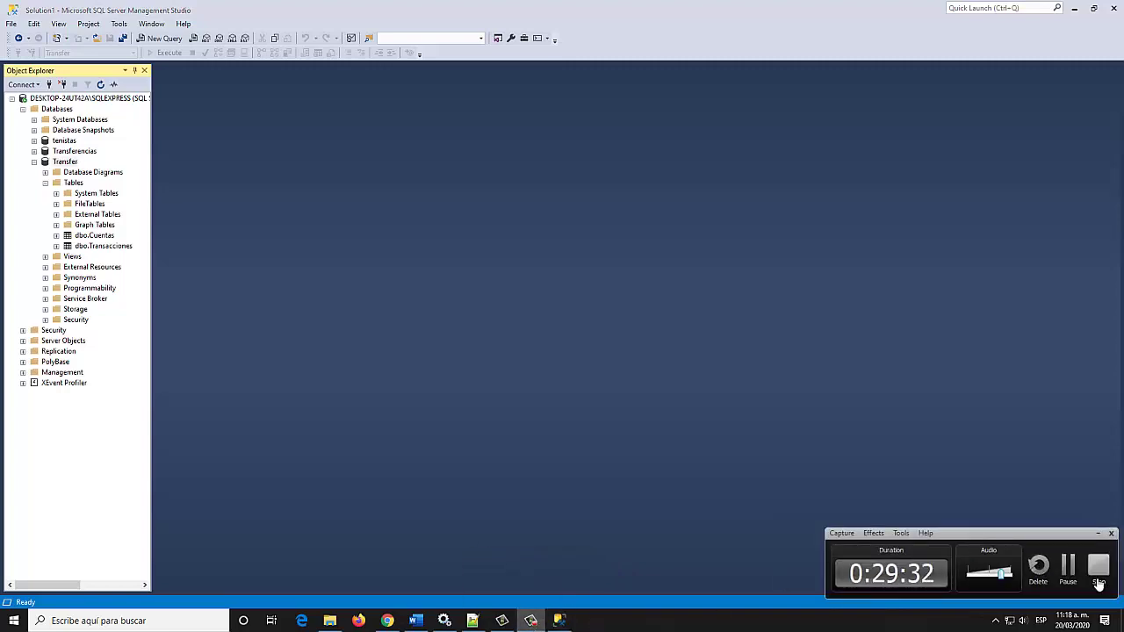